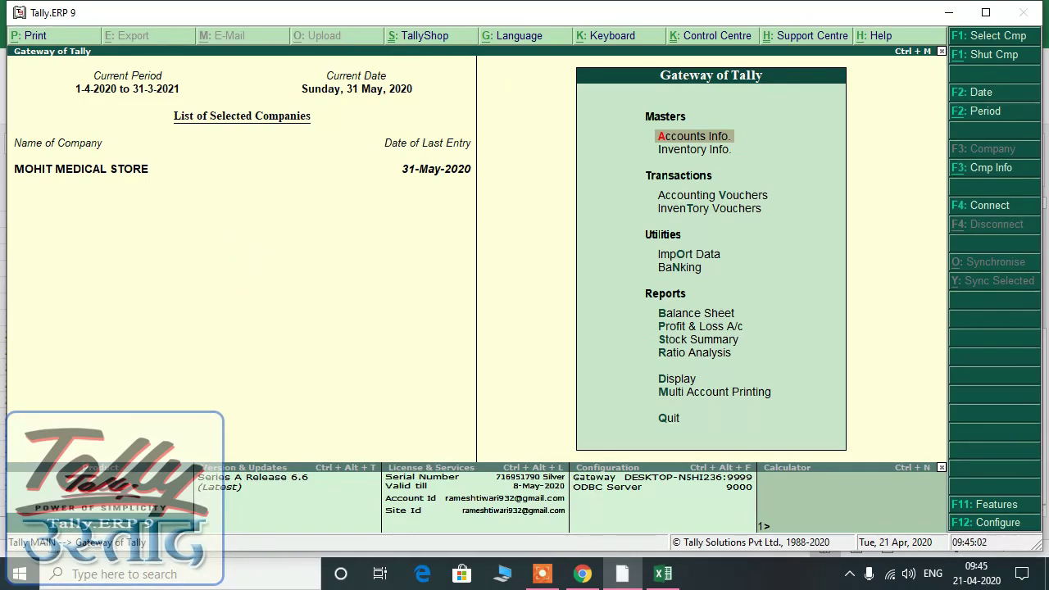
Maximise the Tally window and open the form for creating a single ledger
click(987, 14)
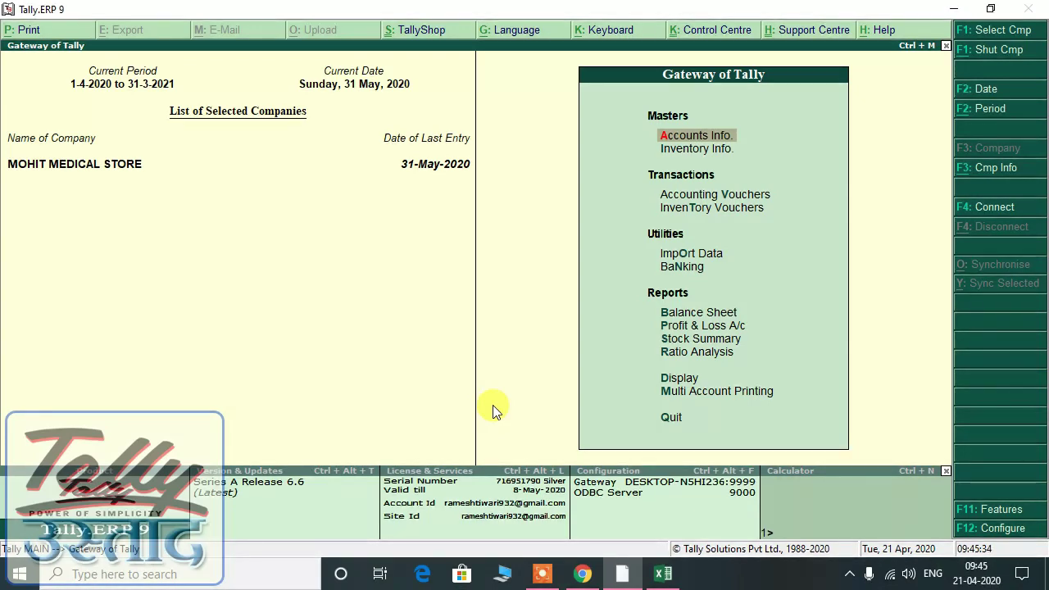
click(692, 137)
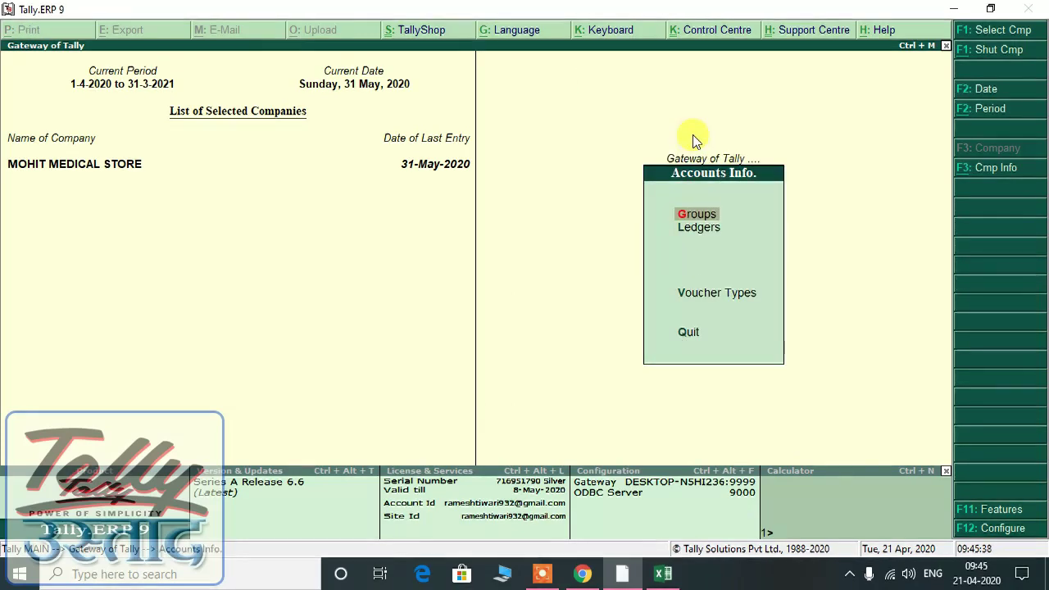
key(l)
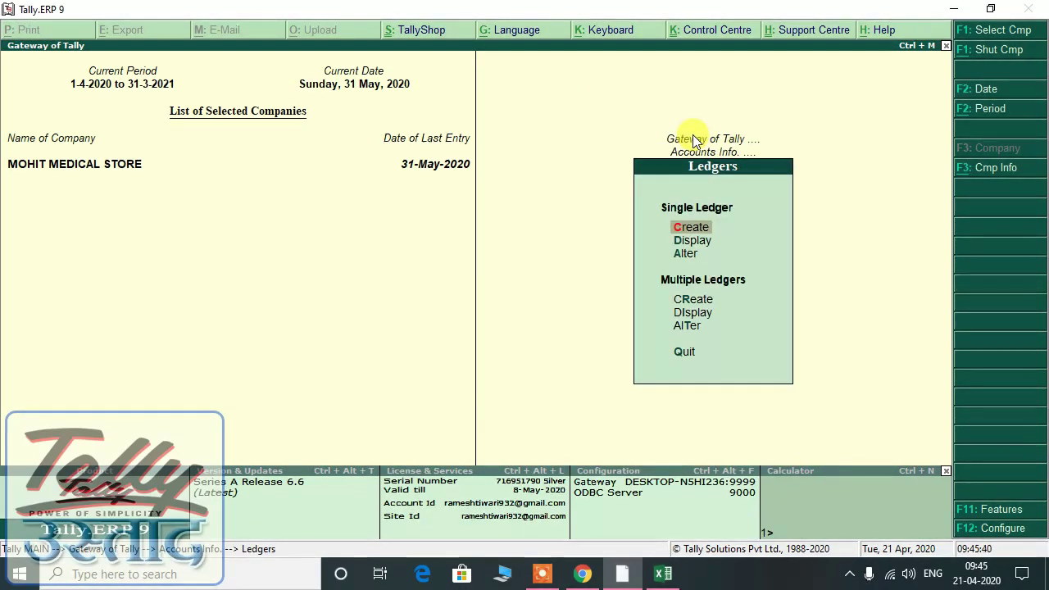
key(Return)
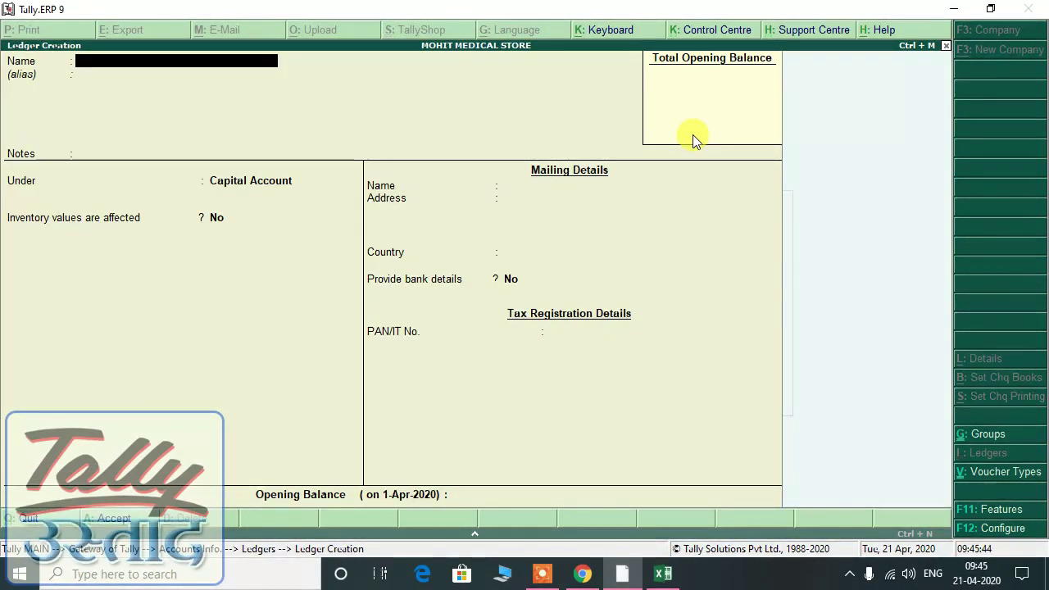
Switch to the Excel ledger list and review the ledgers of parts 1 to 3 and the next pending entry, TDS
key(alt+Tab)
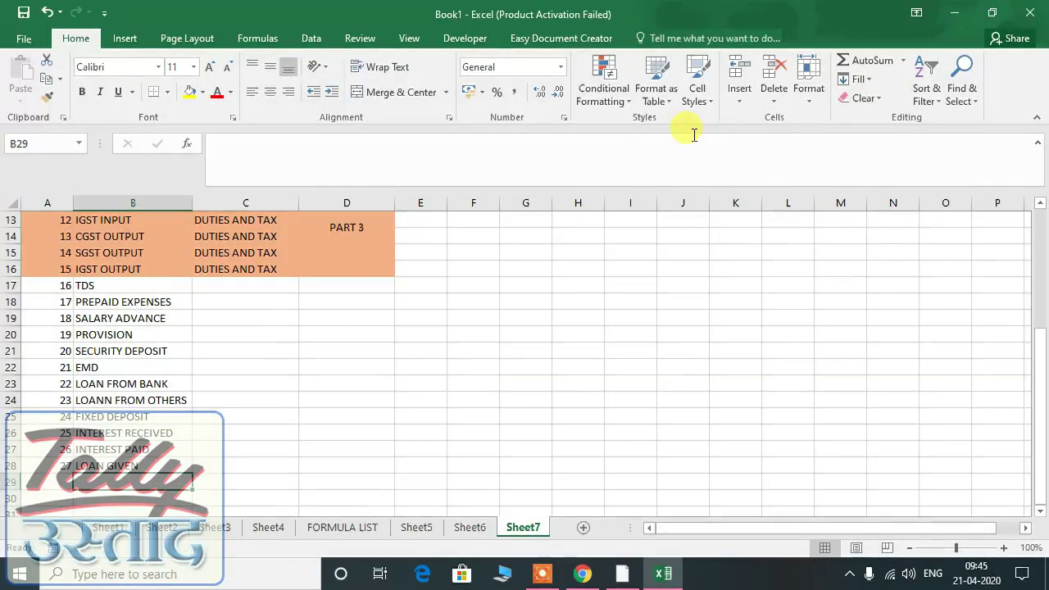
scroll(190, 353, up, 2)
scroll(191, 353, up, 2)
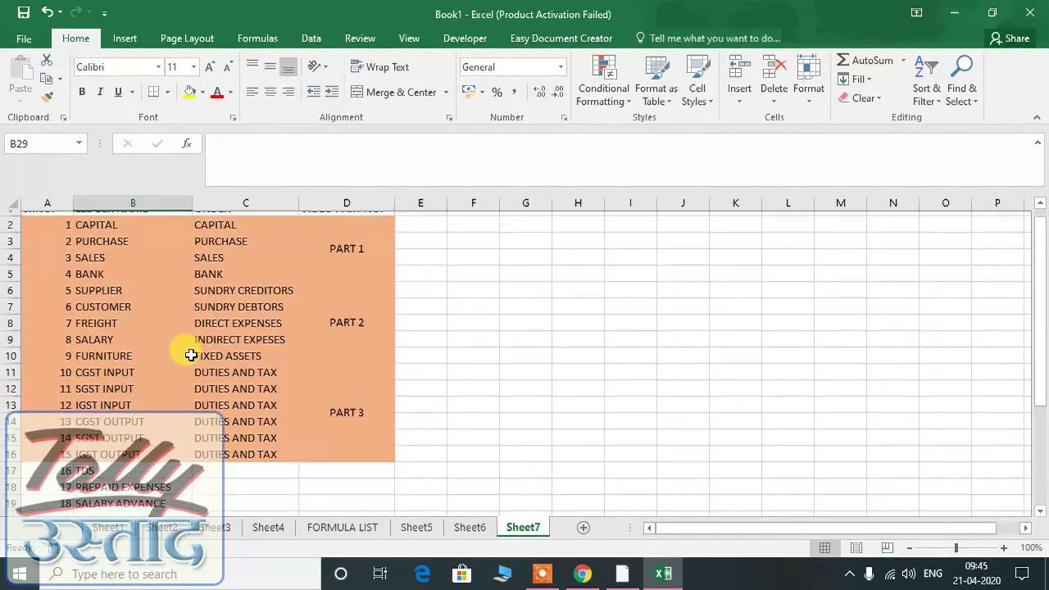
click(357, 261)
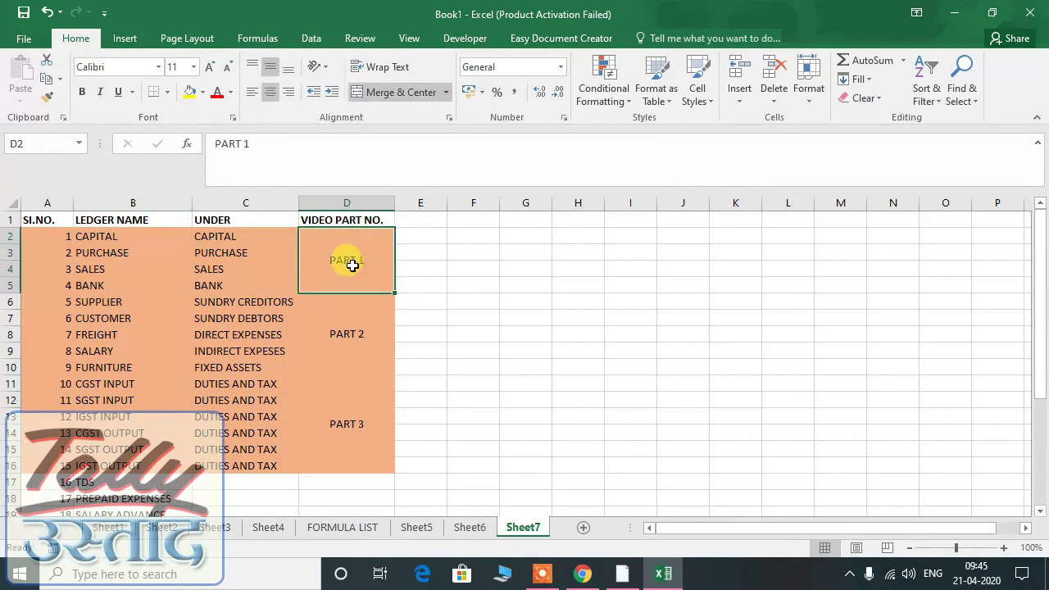
click(352, 336)
click(357, 428)
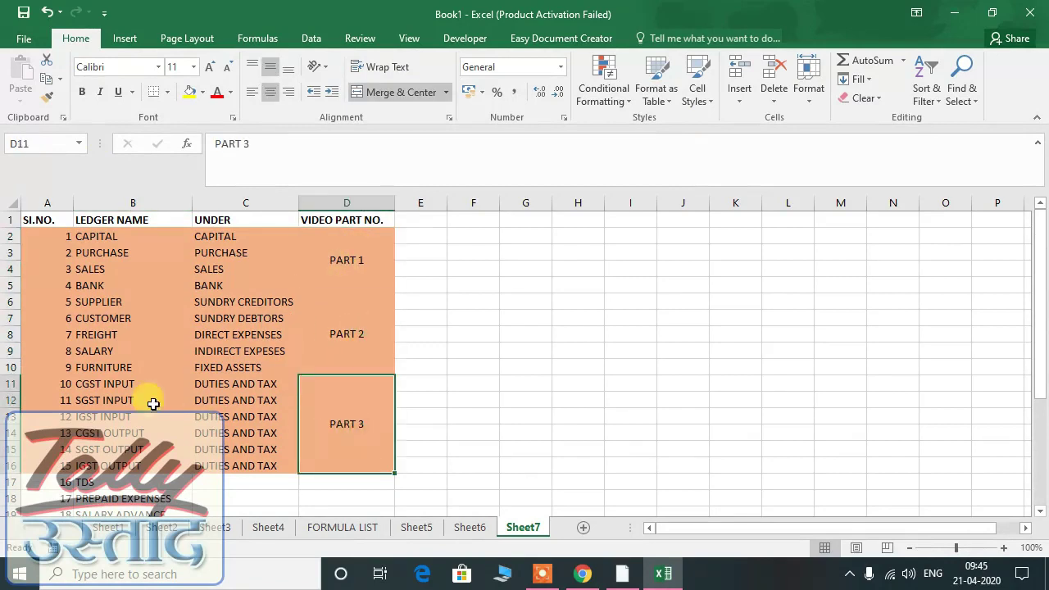
drag(80, 236, 219, 461)
scroll(220, 455, down, 3)
scroll(221, 449, down, 1)
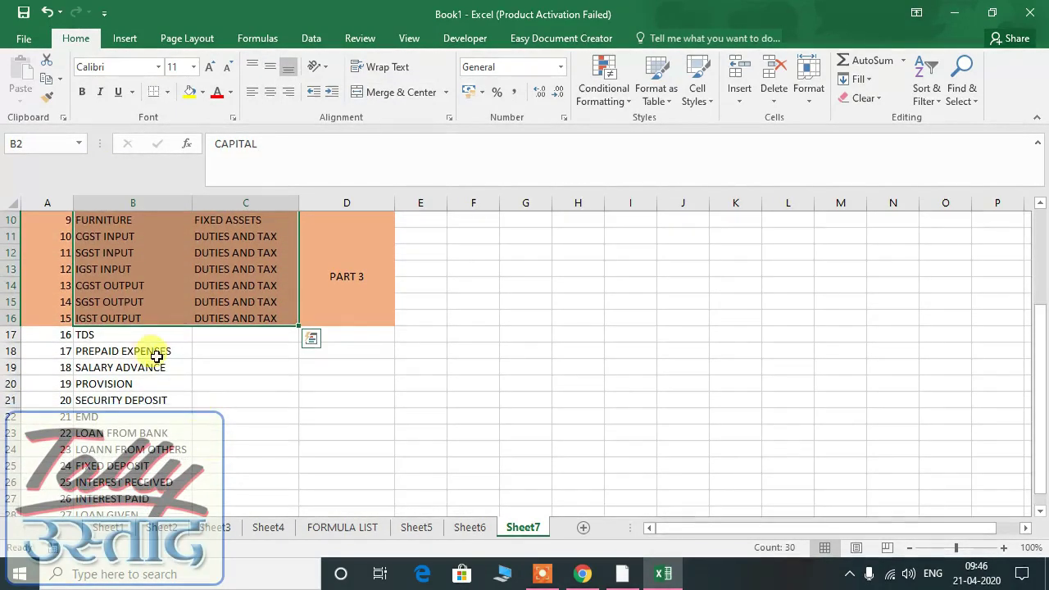
click(97, 335)
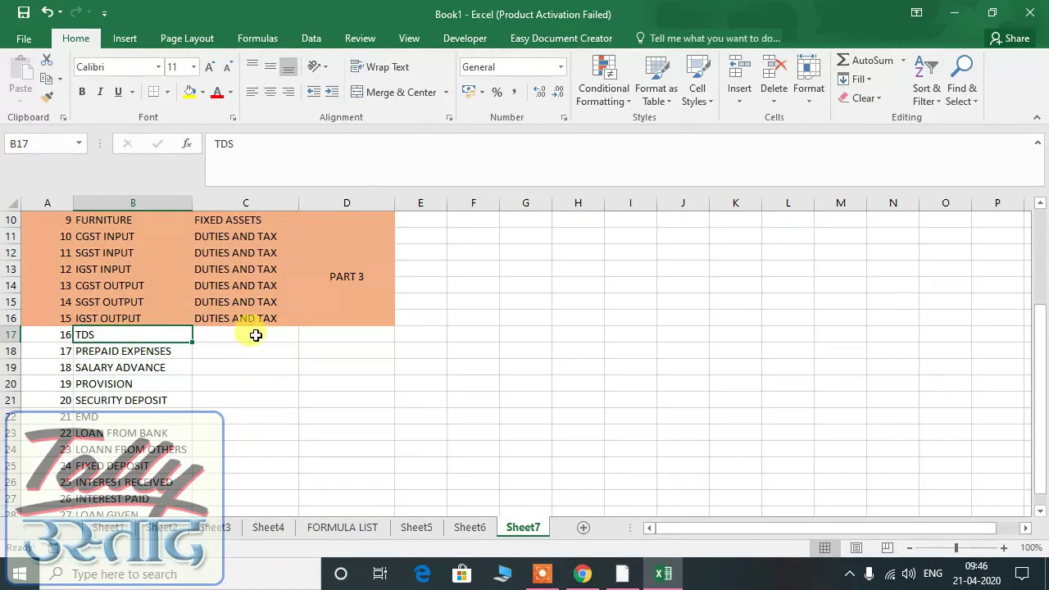
click(45, 335)
click(185, 336)
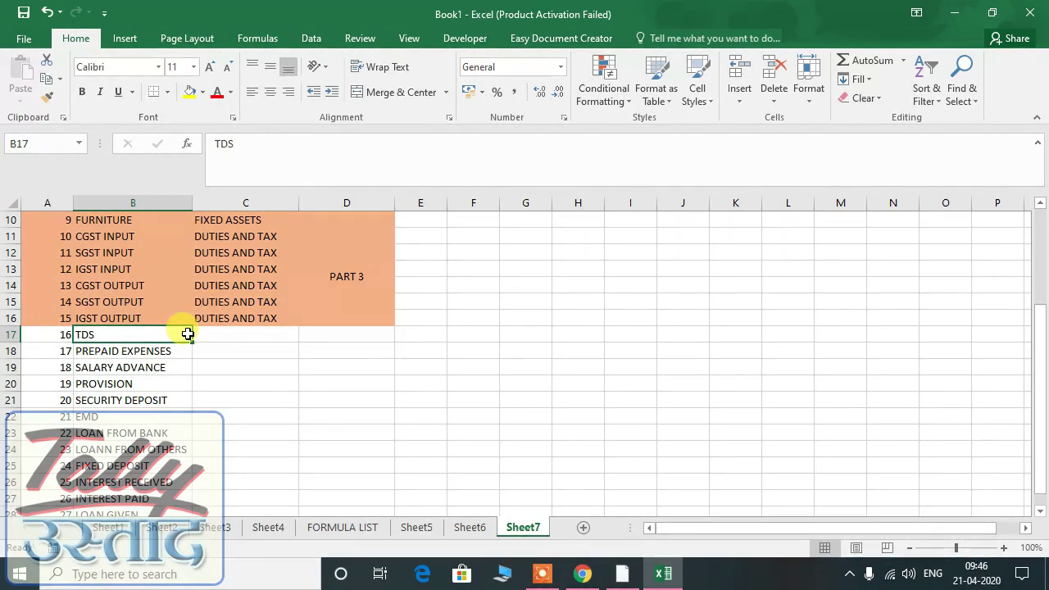
Switch back to Tally, name the new ledger TDS PAYABLE CONTRACTOR and place it under Duties & Taxes
key(alt+Tab)
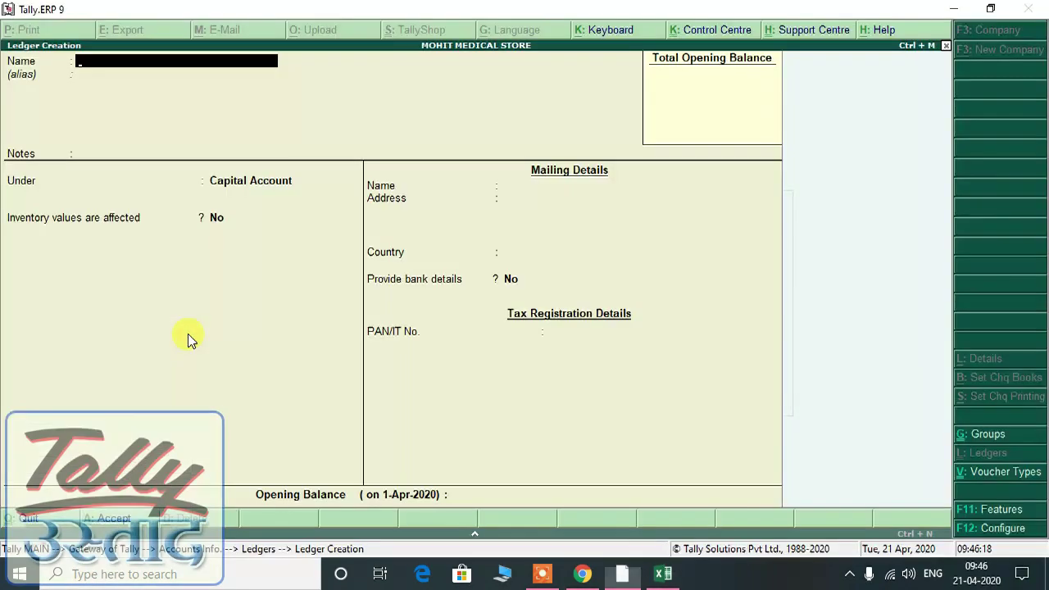
text(TDS)
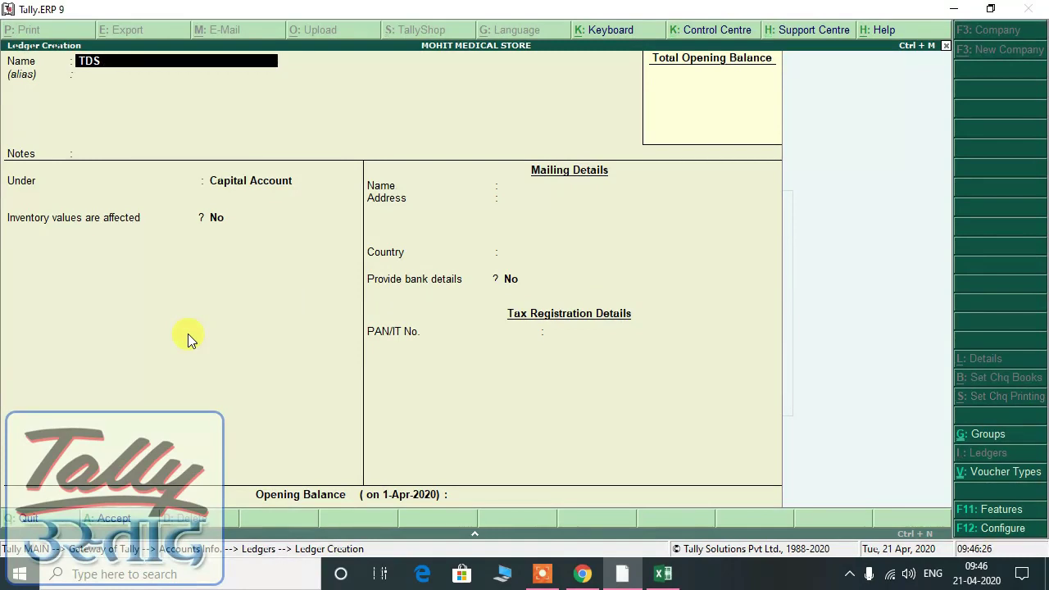
text(PAYABLE)
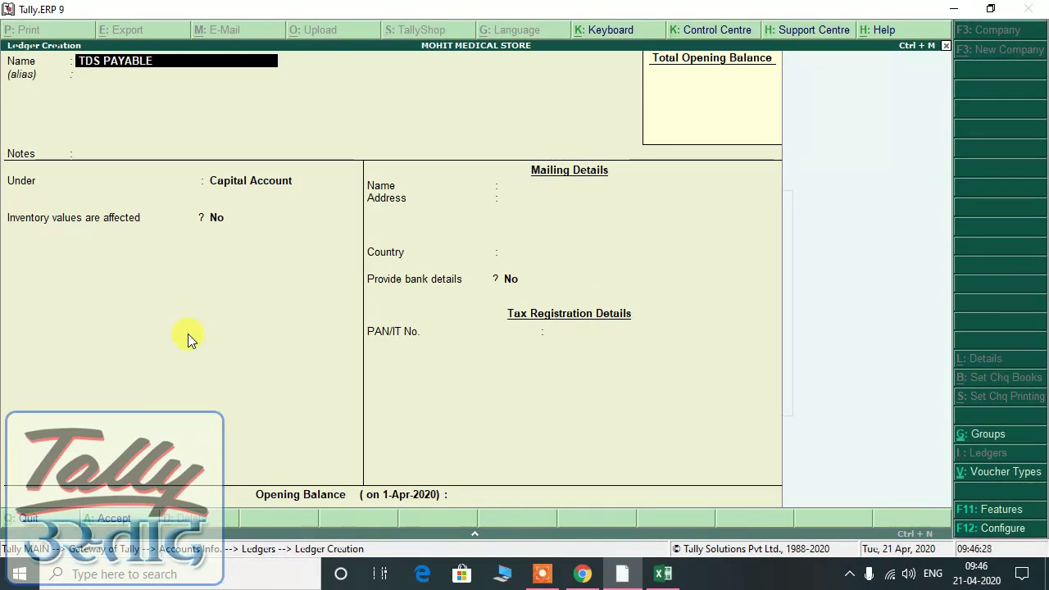
text( CONTRA)
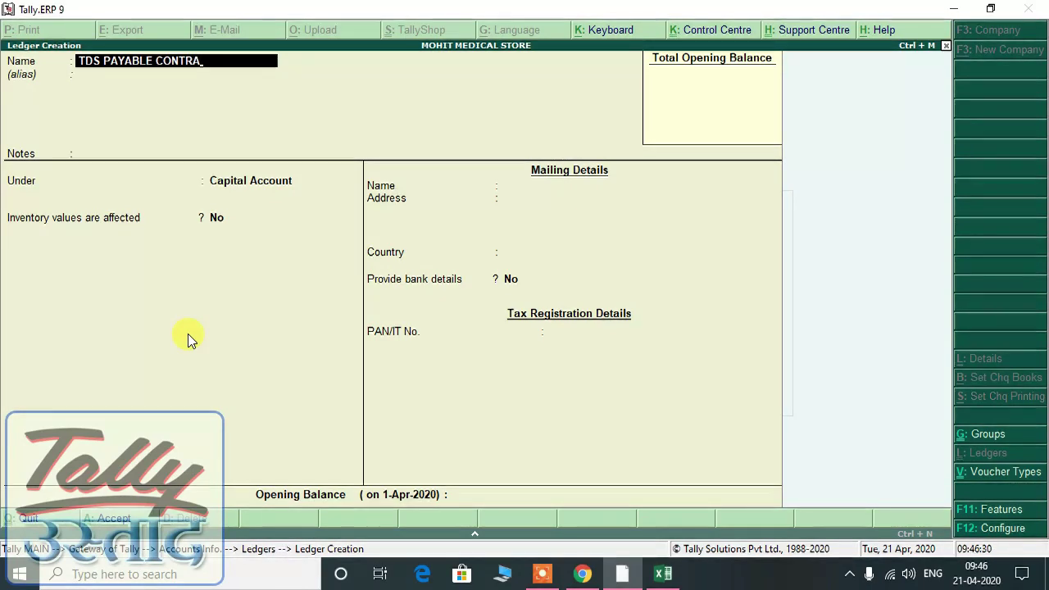
text(CTOR)
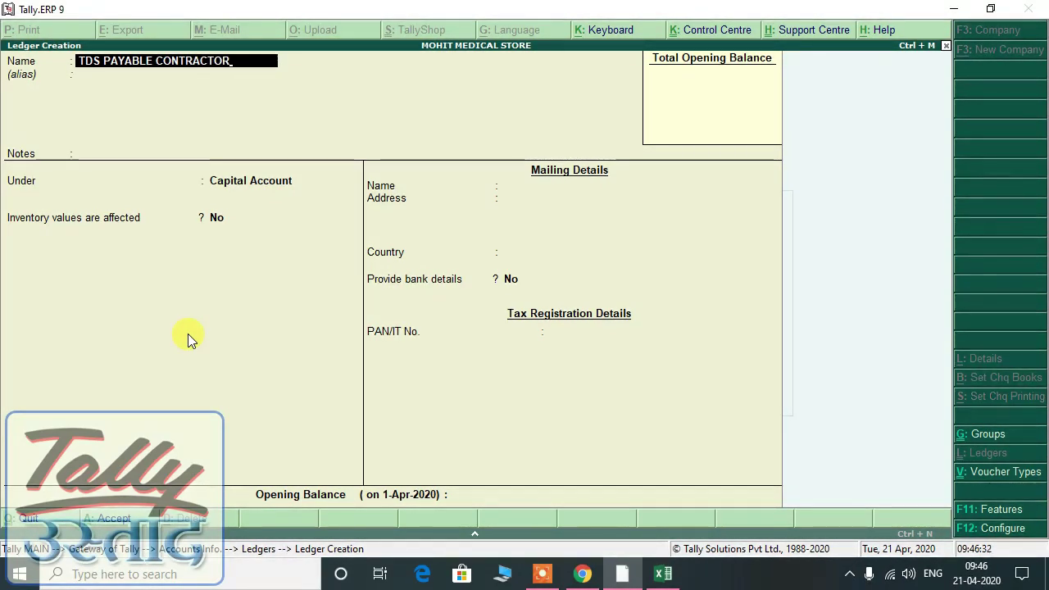
key(Return)
key(Return)
key(Return)
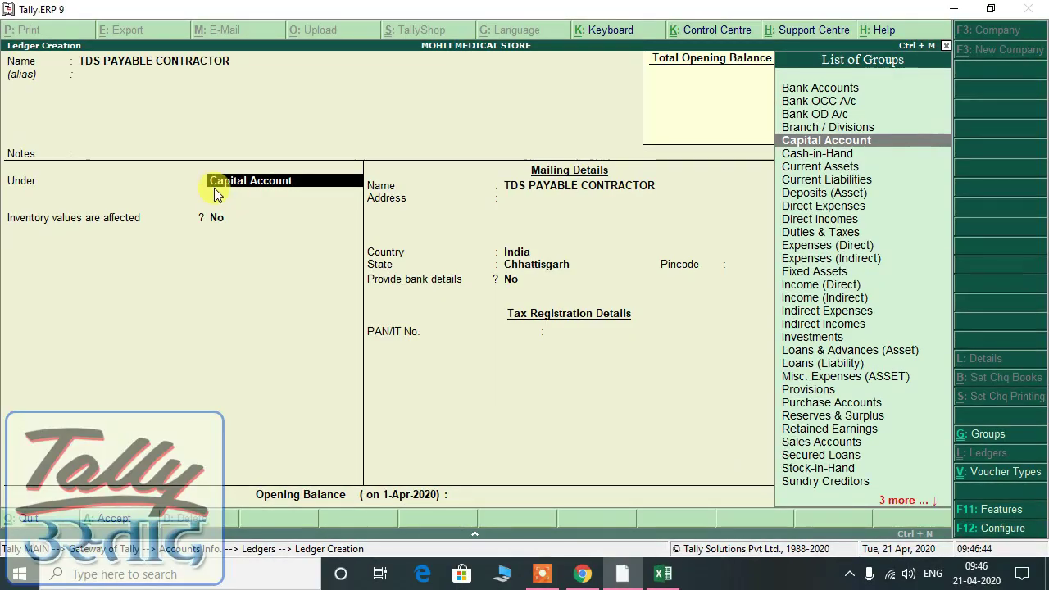
text(DU)
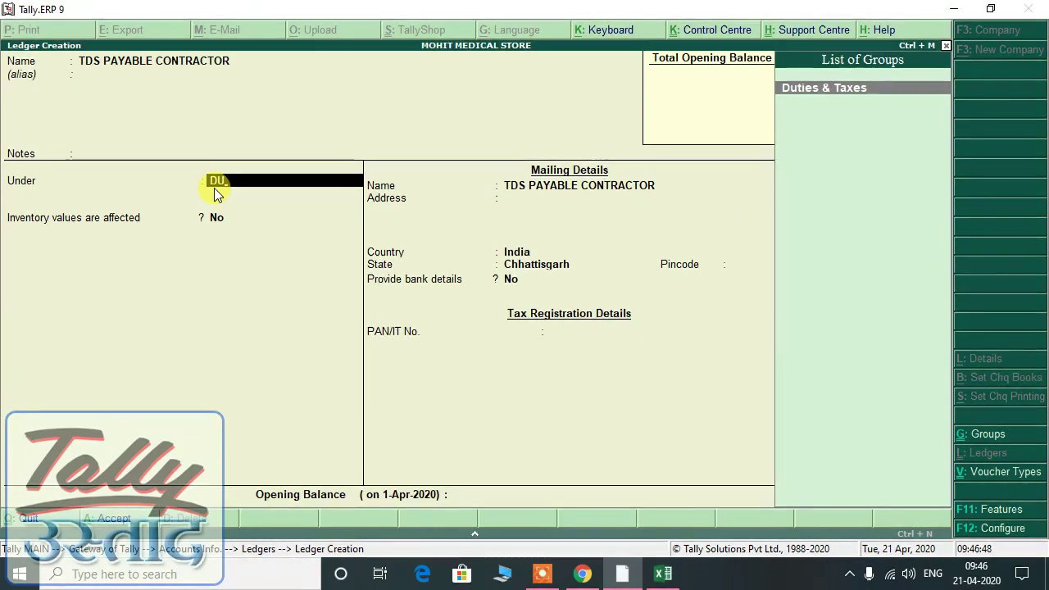
key(Return)
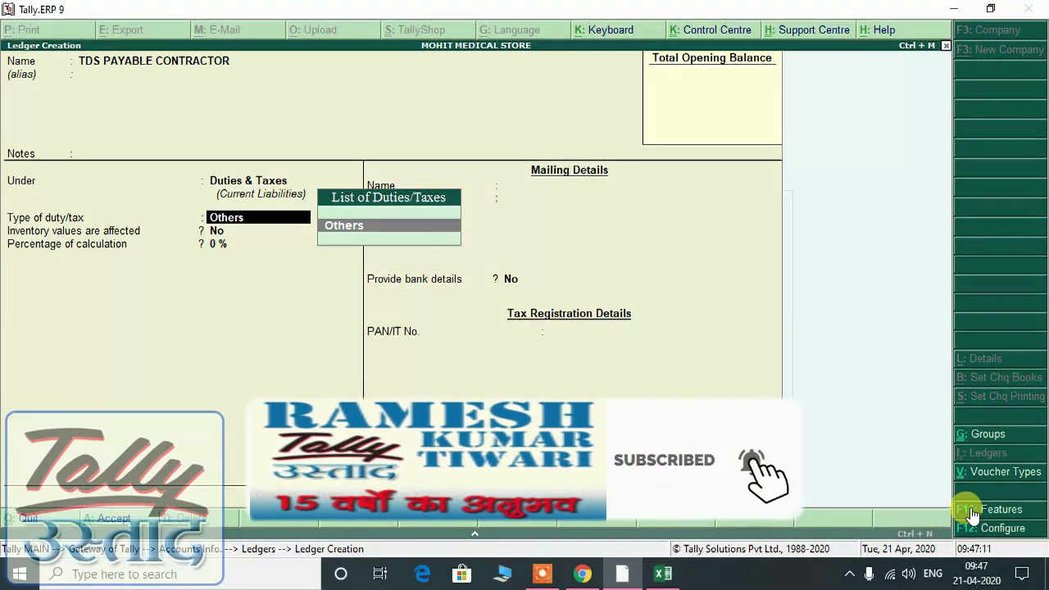
Enable Tax Deducted at Source (TDS) in the company's statutory features and open its TDS deductor details
click(973, 511)
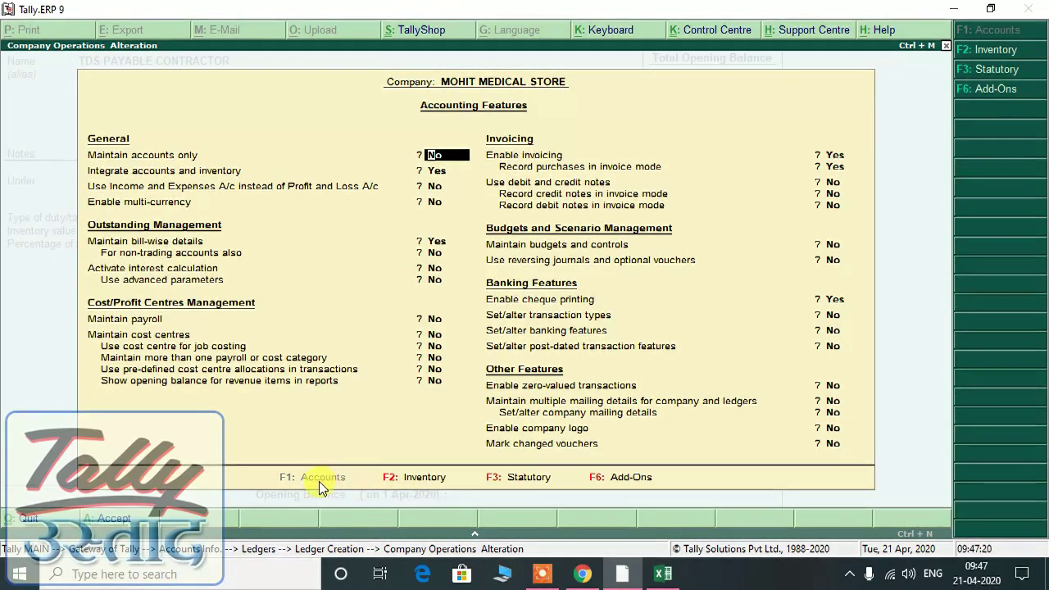
click(504, 482)
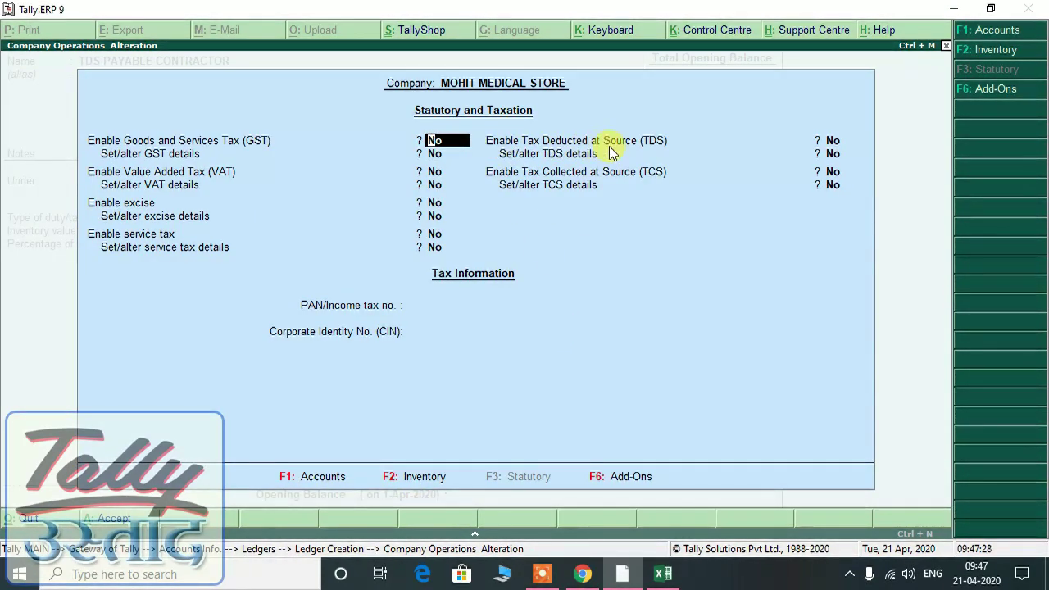
click(832, 144)
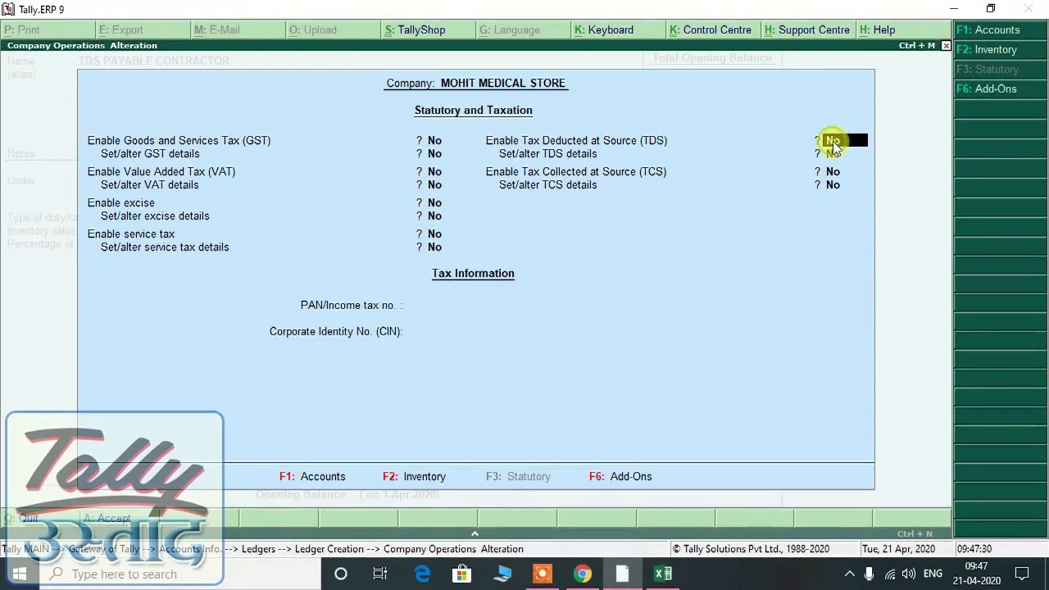
key(y)
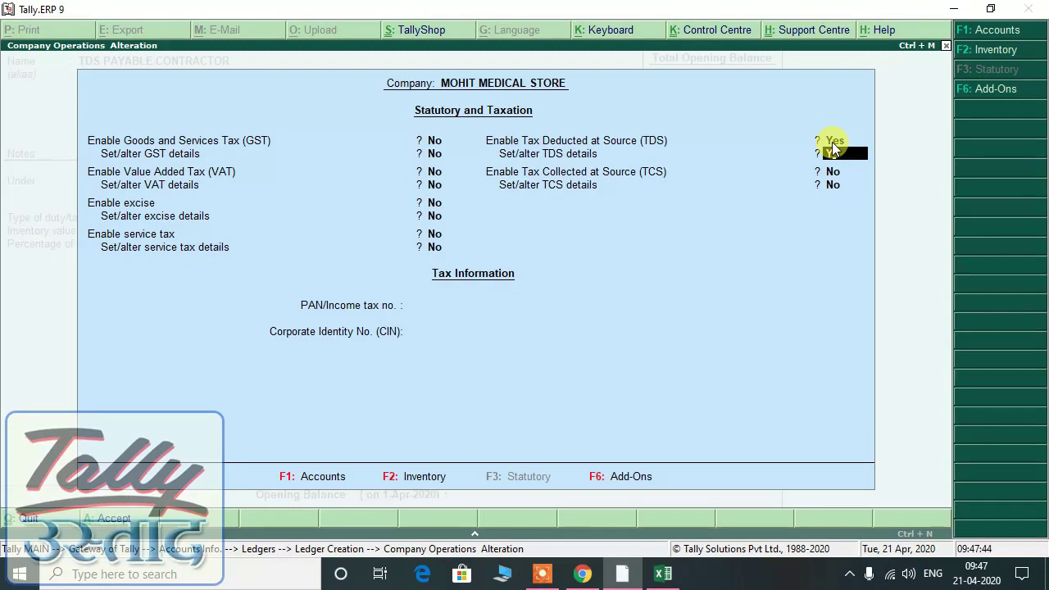
key(Return)
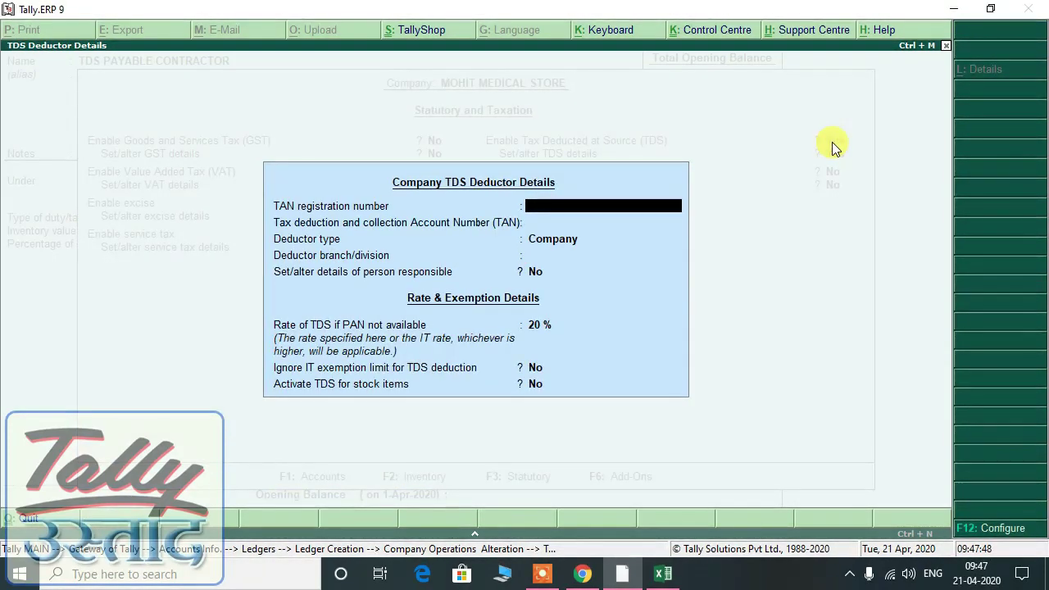
Enter the company's TAN registration number in the TDS deductor details and leave the tax deduction and collection account number blank
text(RA)
key(Return)
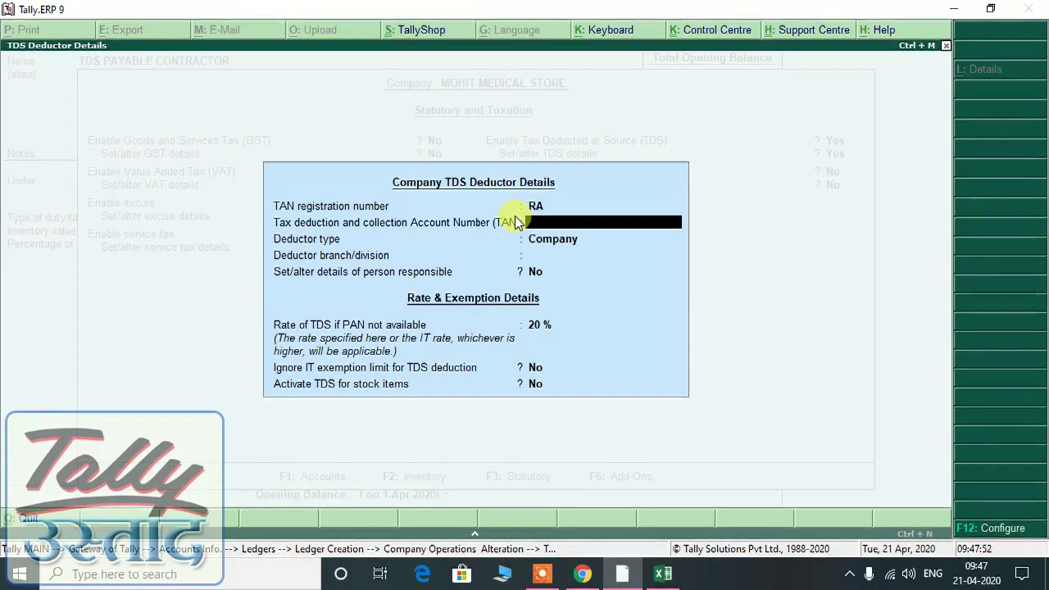
key(BackSpace)
text(DF45)
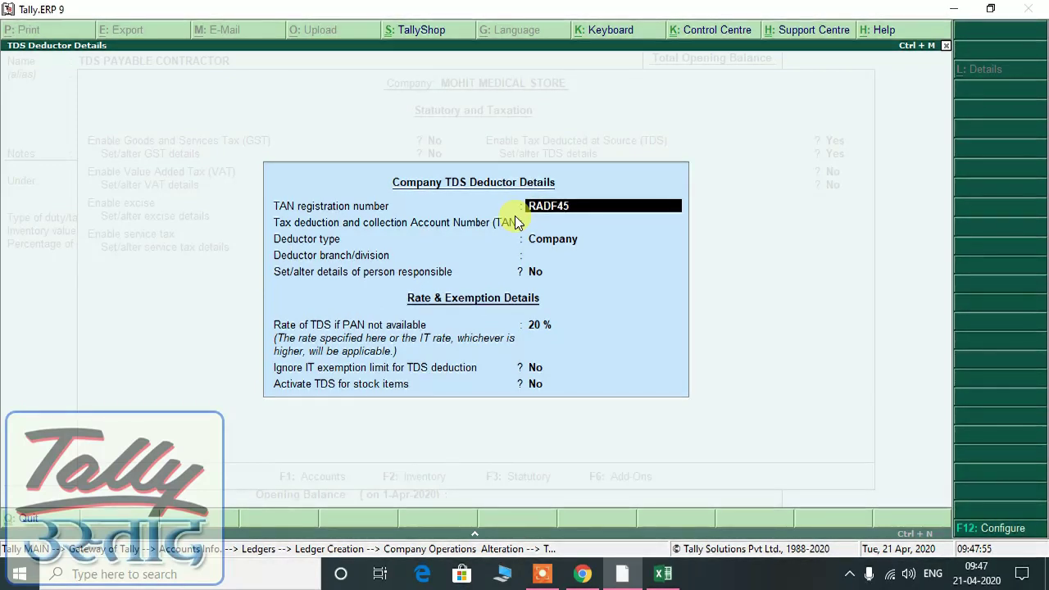
key(Return)
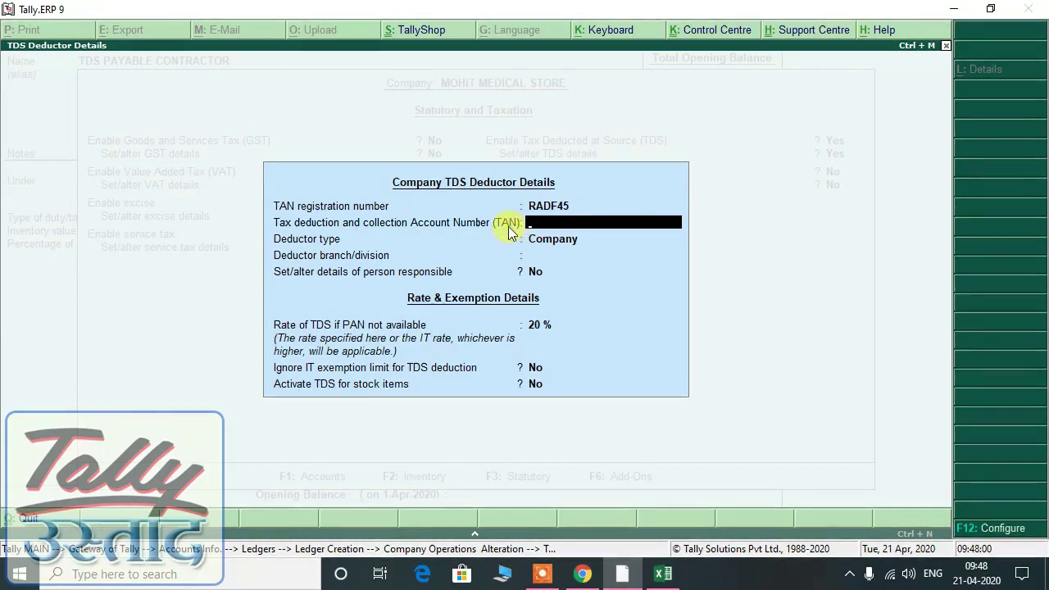
key(Up)
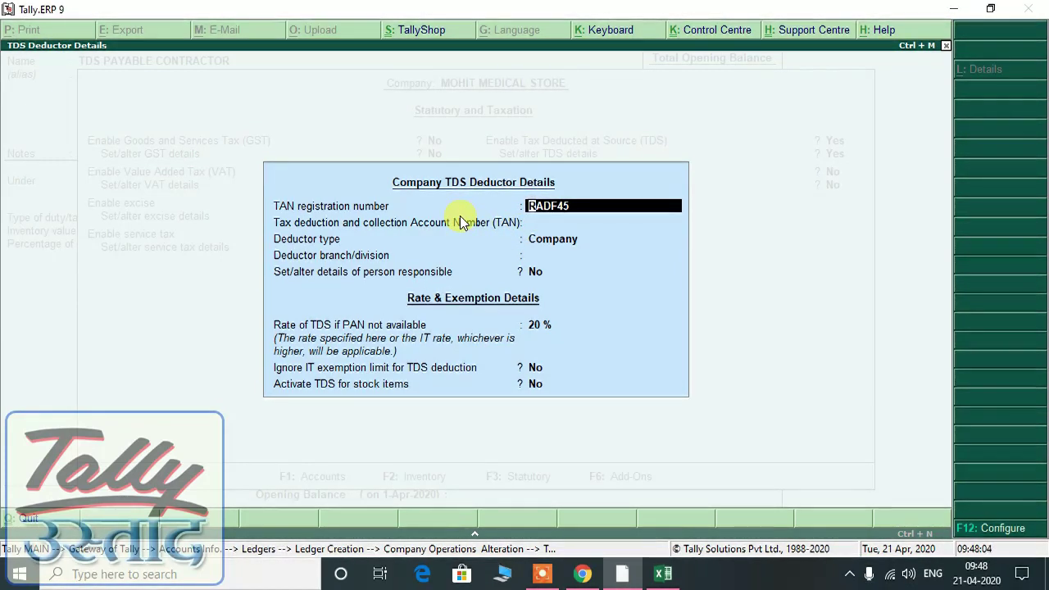
key(Return)
key(Return)
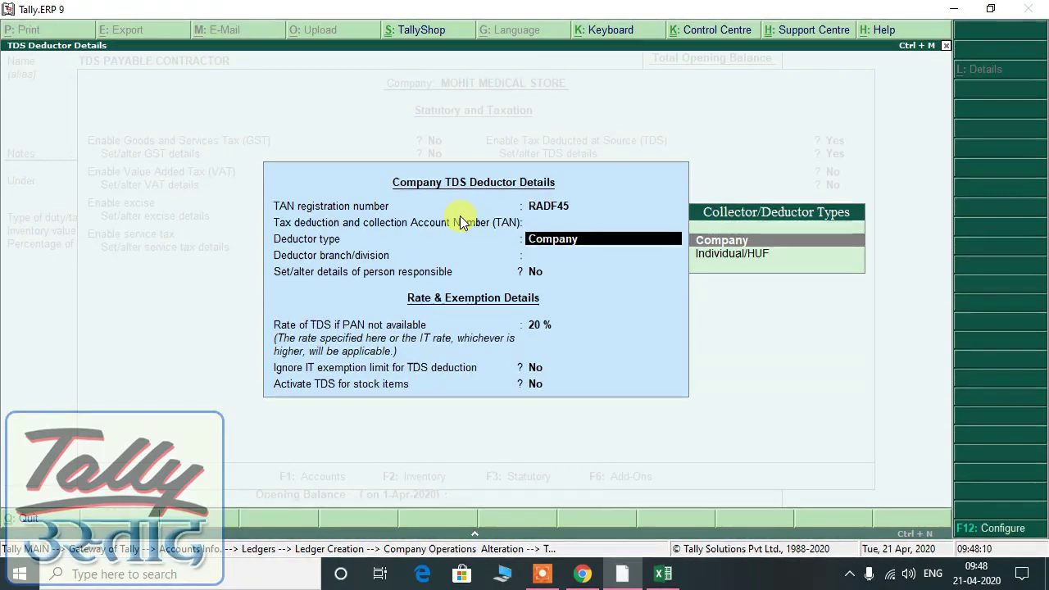
Keep the deductor type Company, set the deductor branch/division to RAIPUR and accept the default rate and exemption details
key(Return)
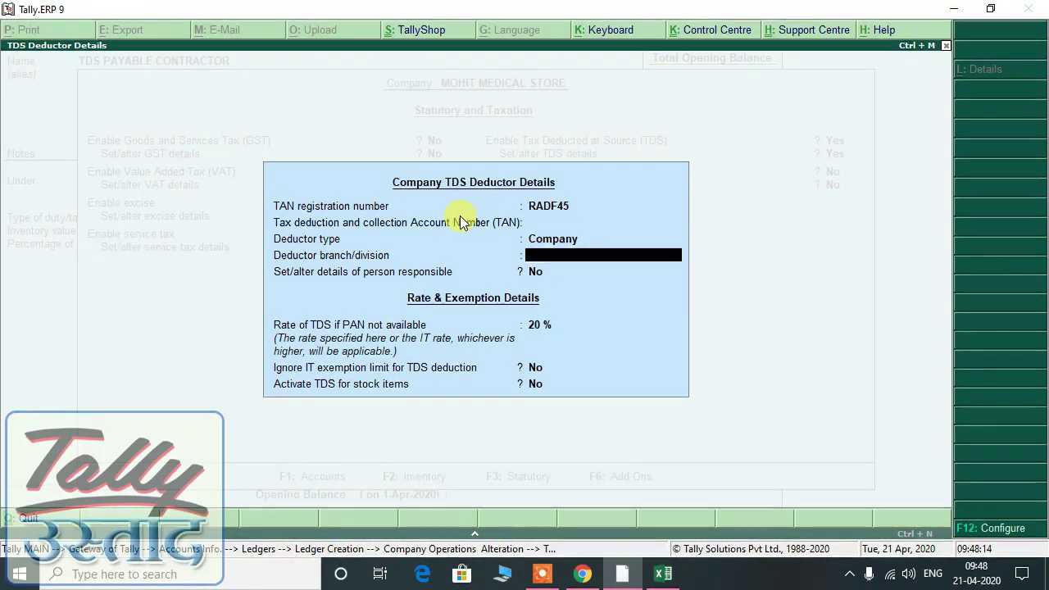
text(RAIPUR)
key(Return)
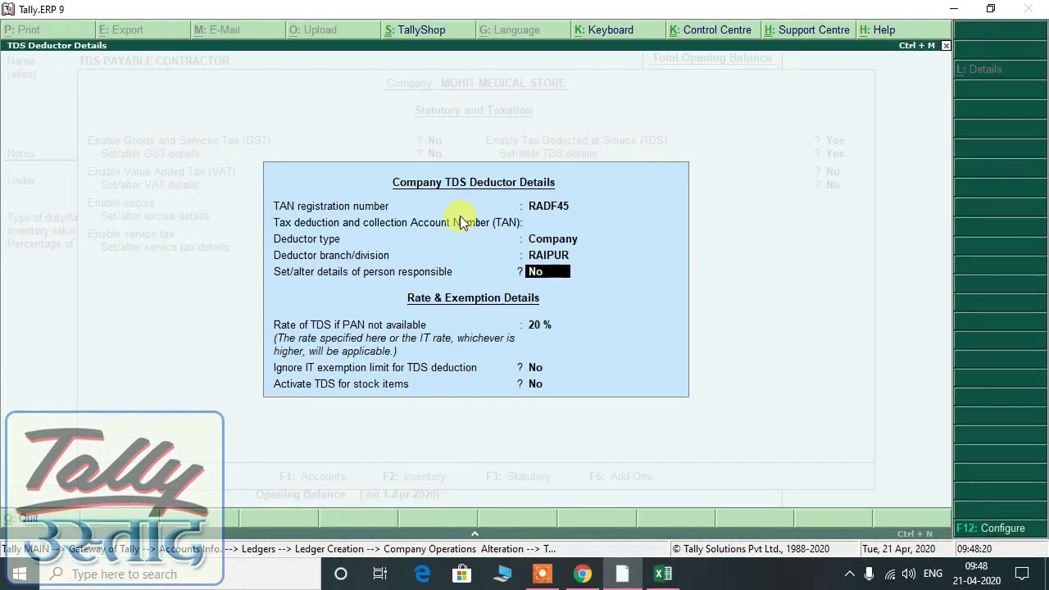
key(Return)
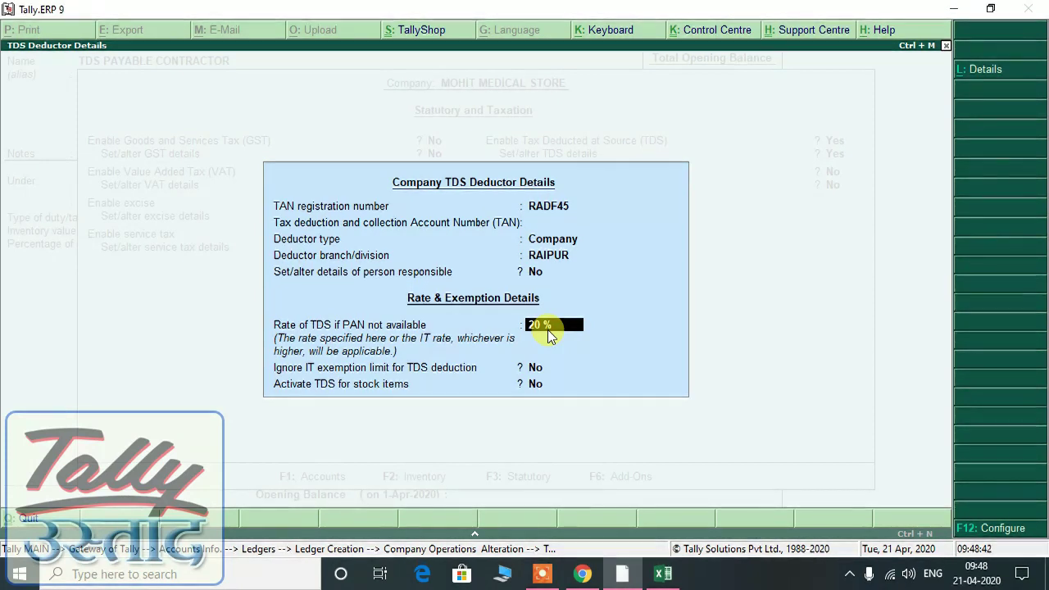
key(Return)
key(Return)
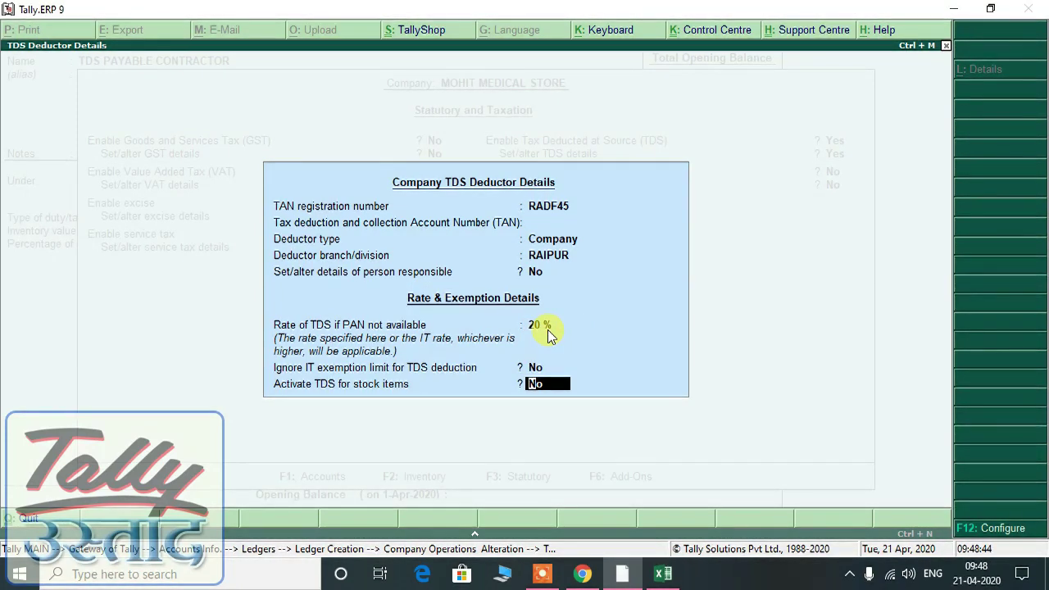
key(Return)
key(Return)
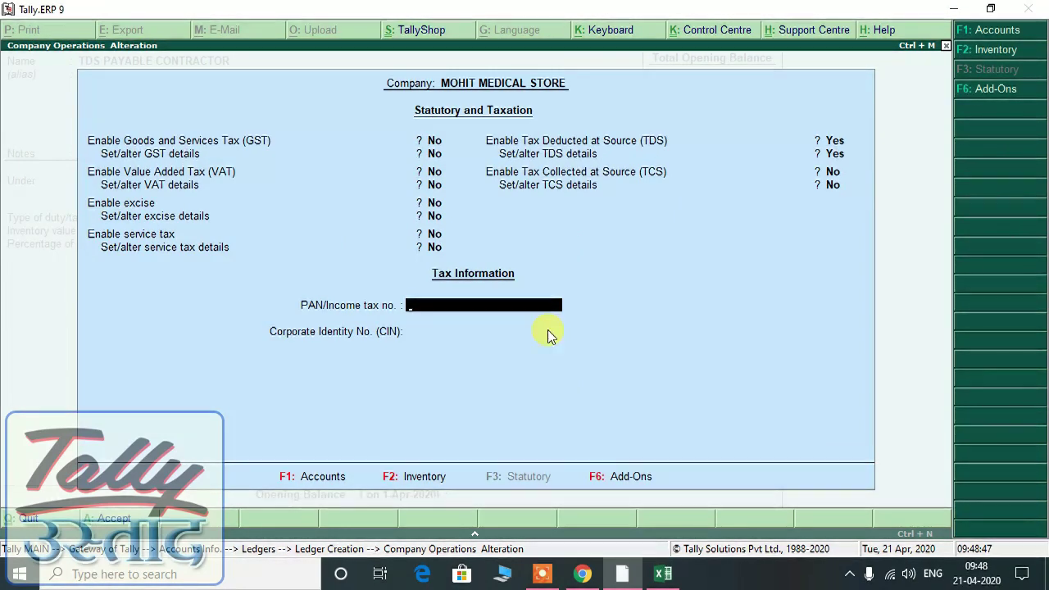
Save the statutory and taxation features with the tax information left blank and return to the ledger's notes
key(ctrl+a)
key(Return)
key(Return)
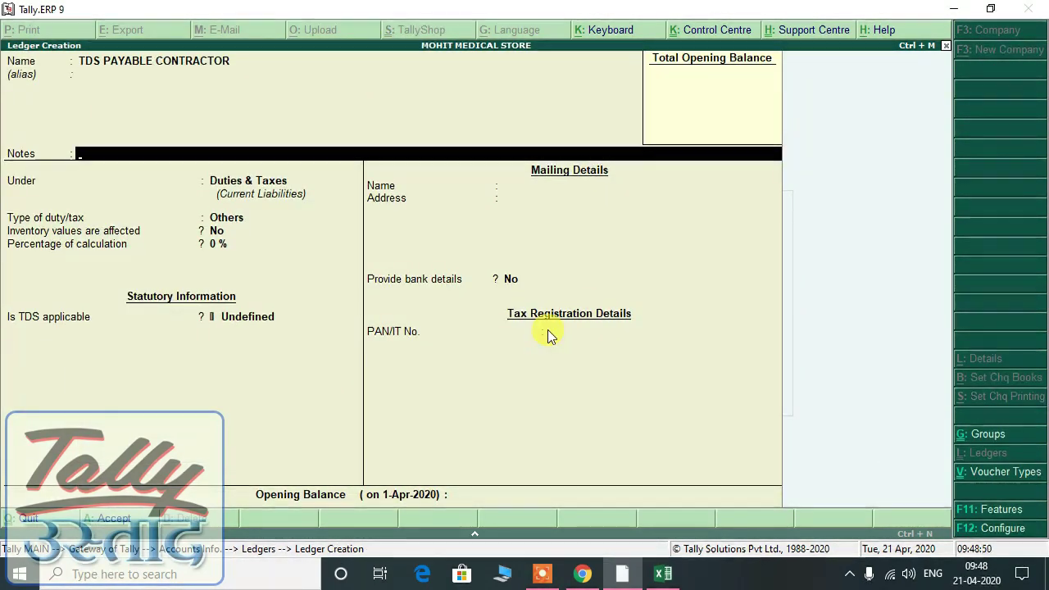
Set the ledger's type of duty/tax to TDS and start a new category for its nature of payment
key(Return)
key(Return)
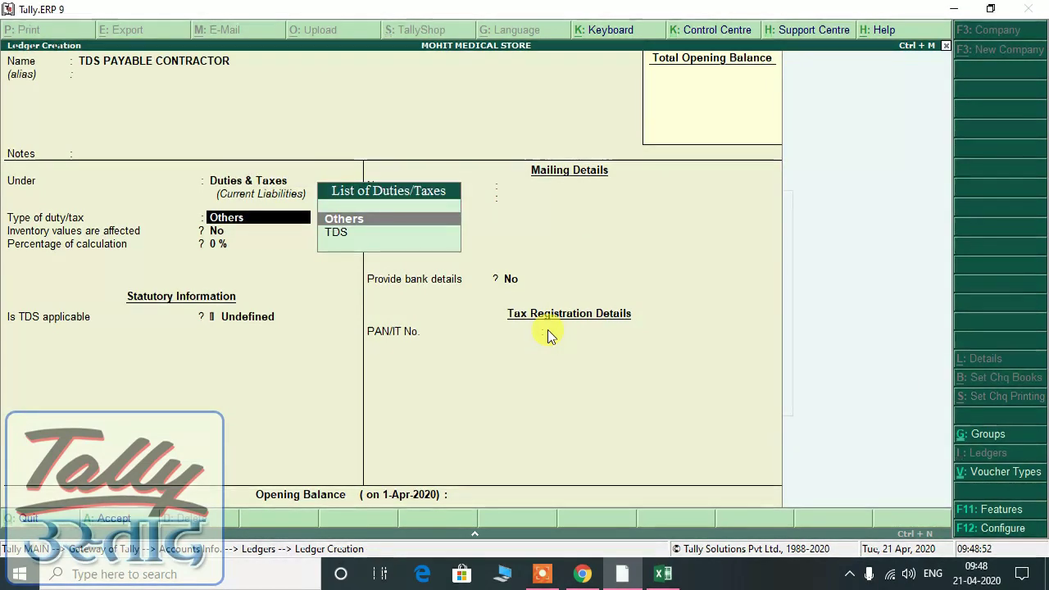
click(347, 237)
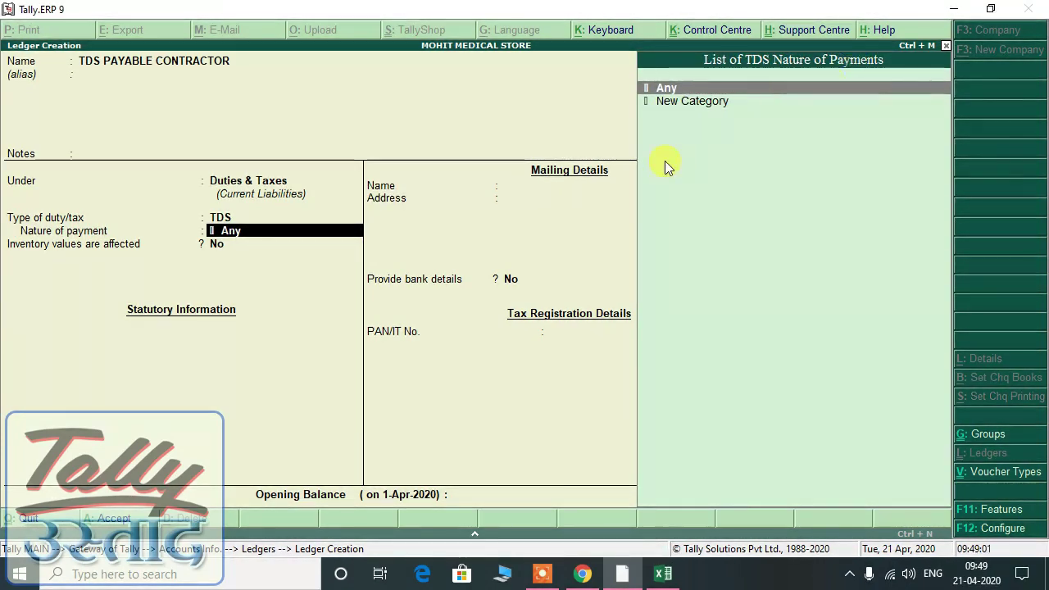
double_click(724, 104)
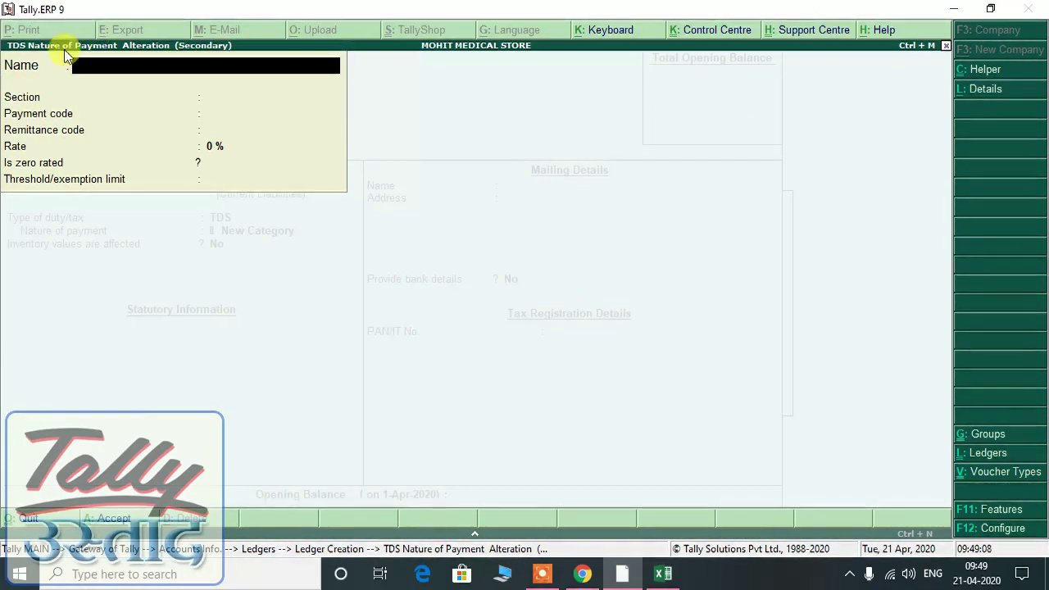
Name the new TDS nature of payment TDS PAYABLE CONTRACTOR
text(T)
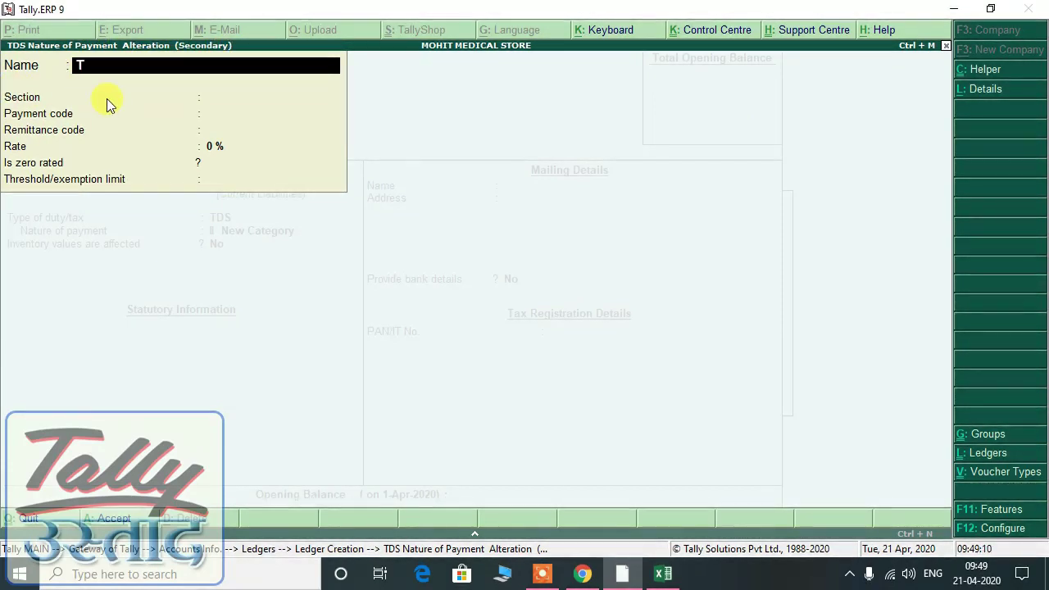
text(DS PAYABL)
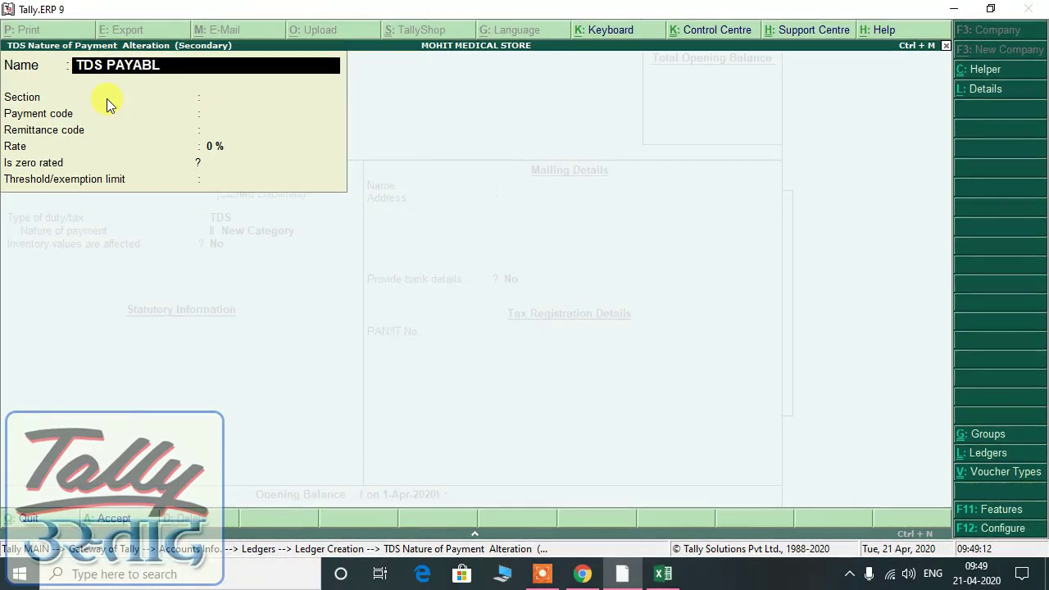
text(E CONTRACTOR)
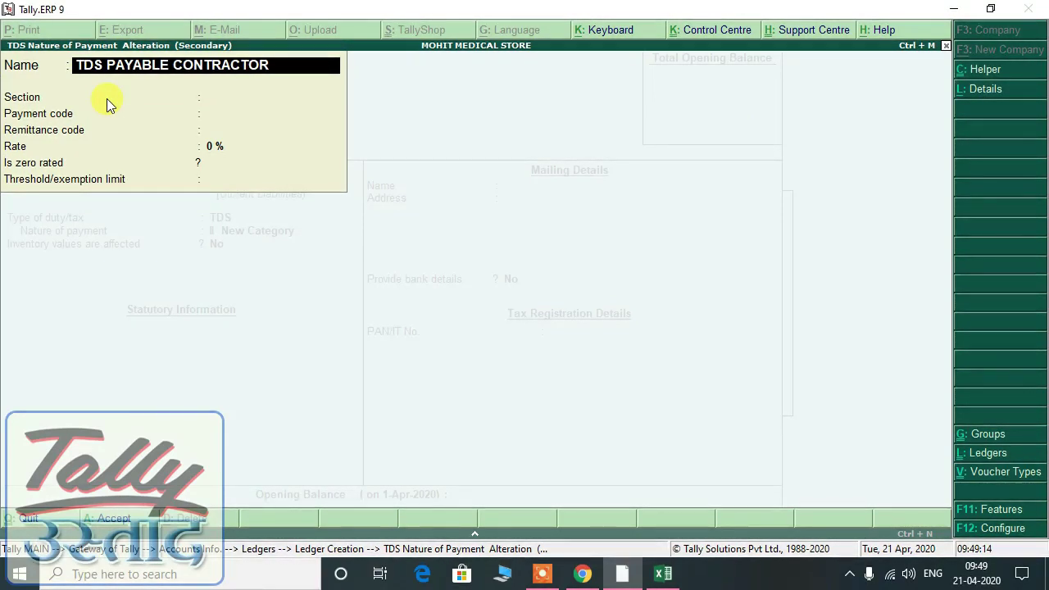
key(Return)
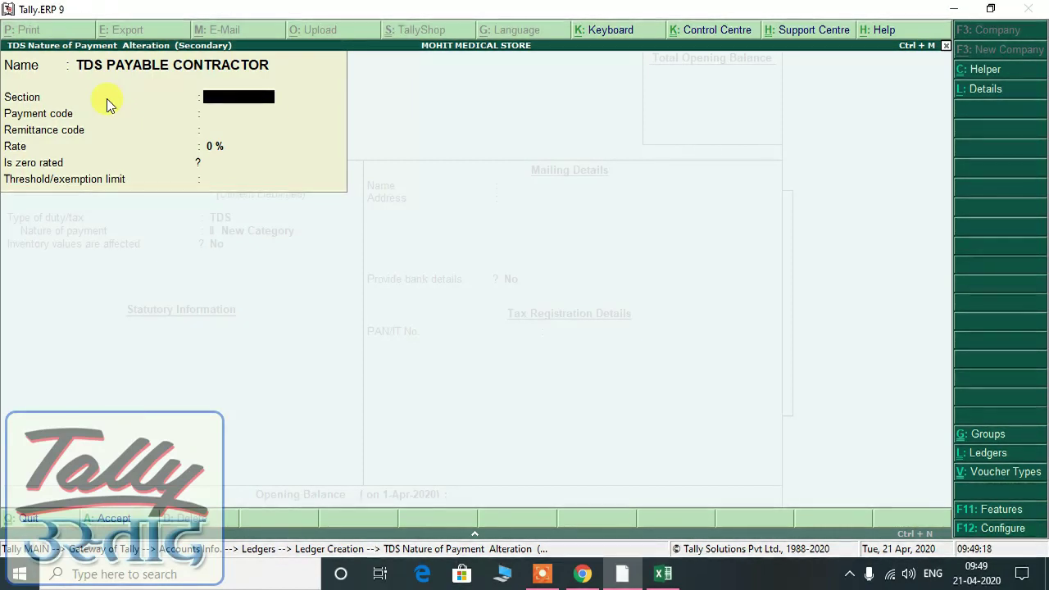
Give the nature of payment section 194A, payment code 94A and remittance code INTS 281
text(194A)
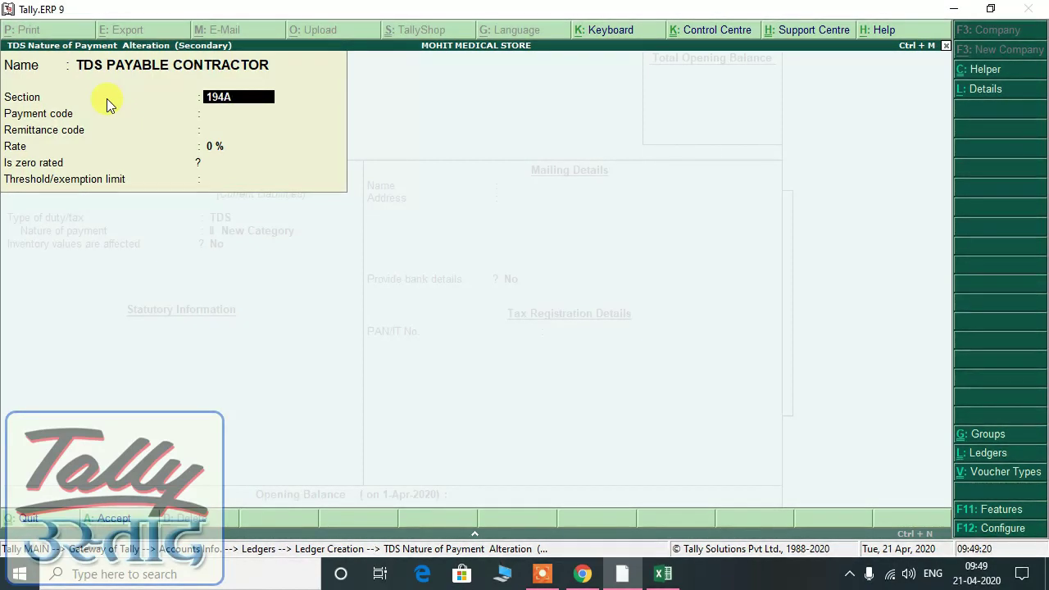
key(Return)
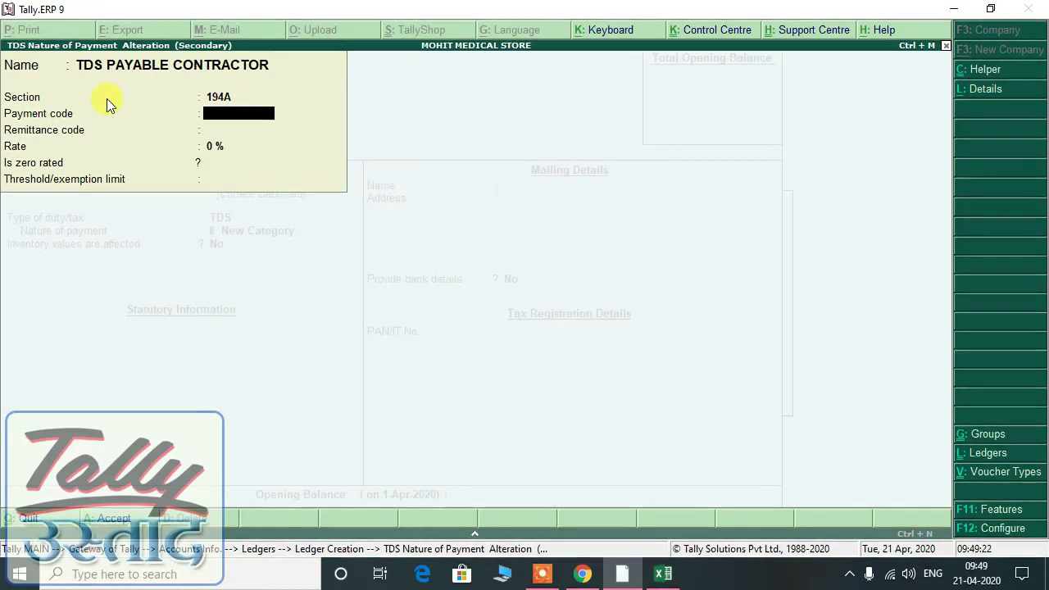
text(94A)
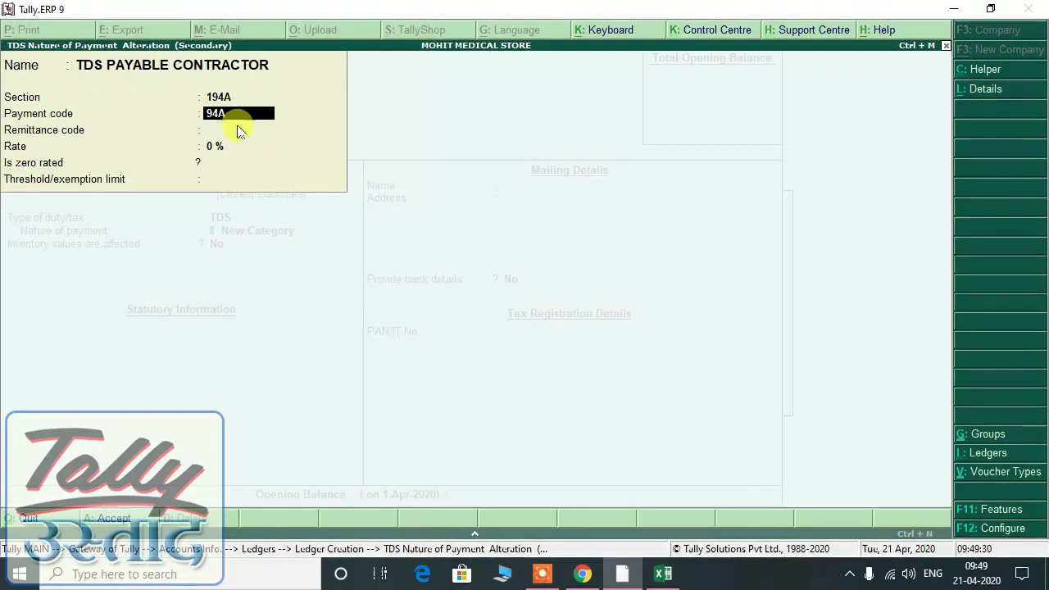
key(Return)
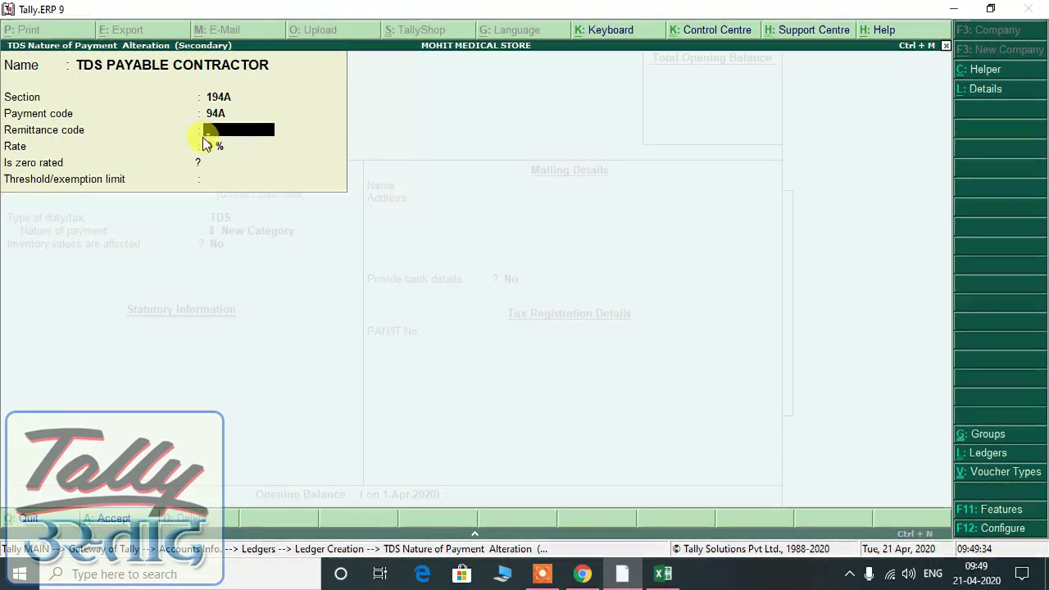
text(INTS281)
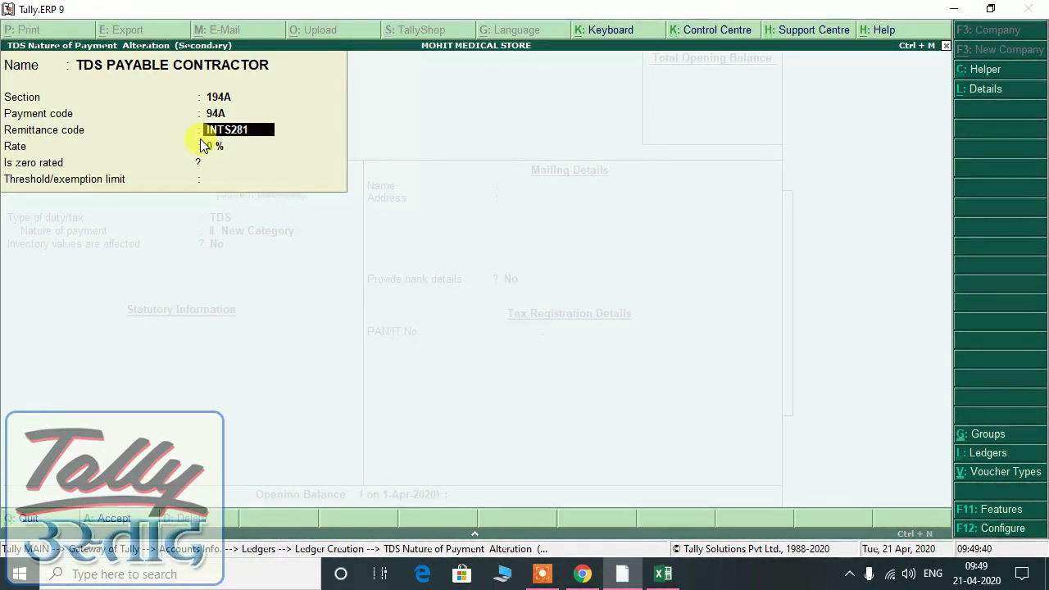
key(BackSpace)
key(BackSpace)
key(BackSpace)
text(281)
key(Return)
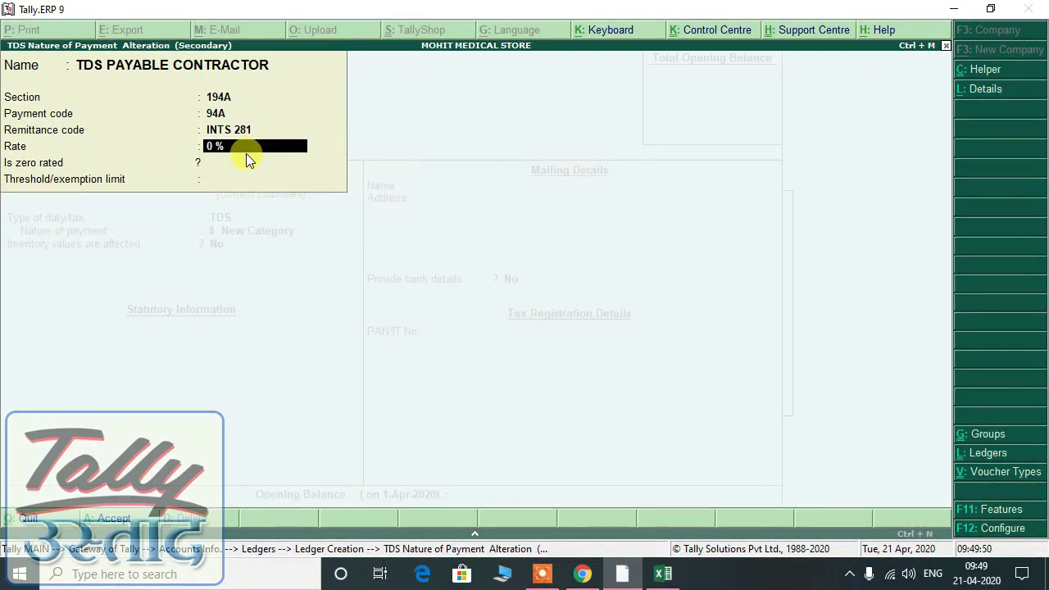
Set the TDS rate to 2 %, then save the nature of payment and the ledger without an opening balance
text(2)
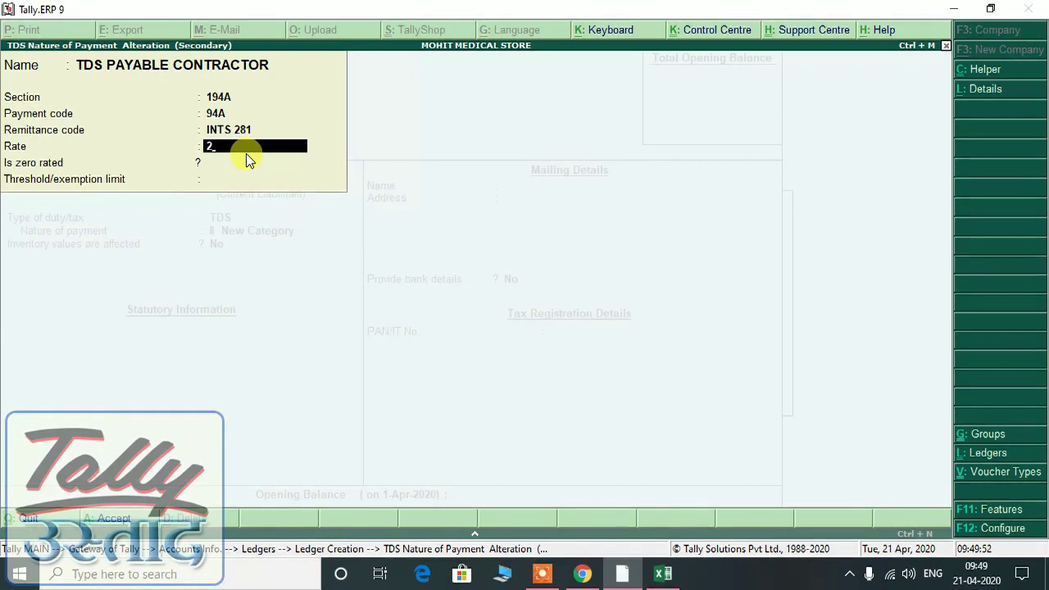
key(Return)
key(Return)
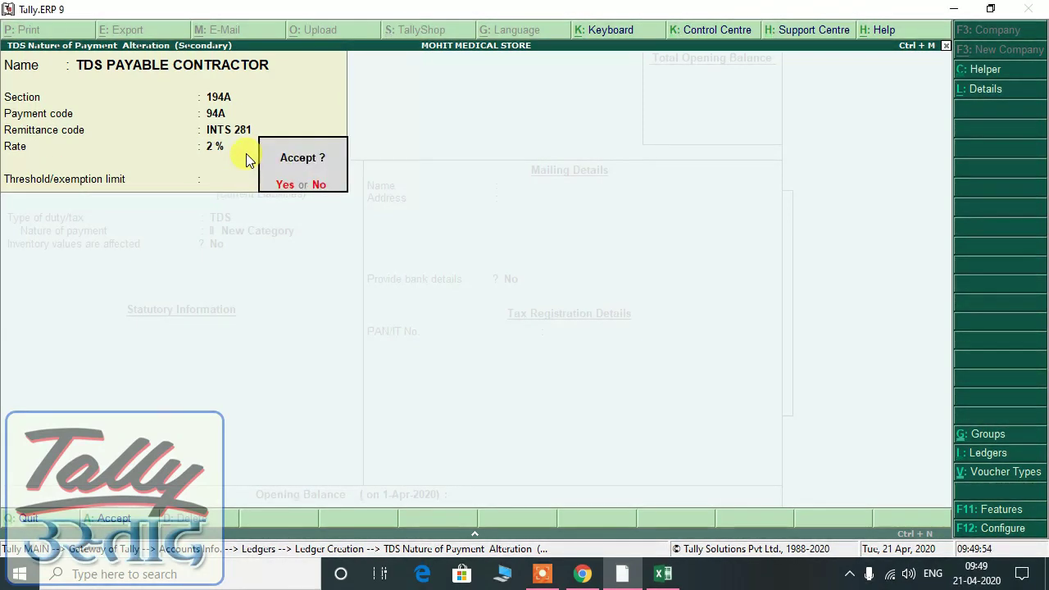
key(Return)
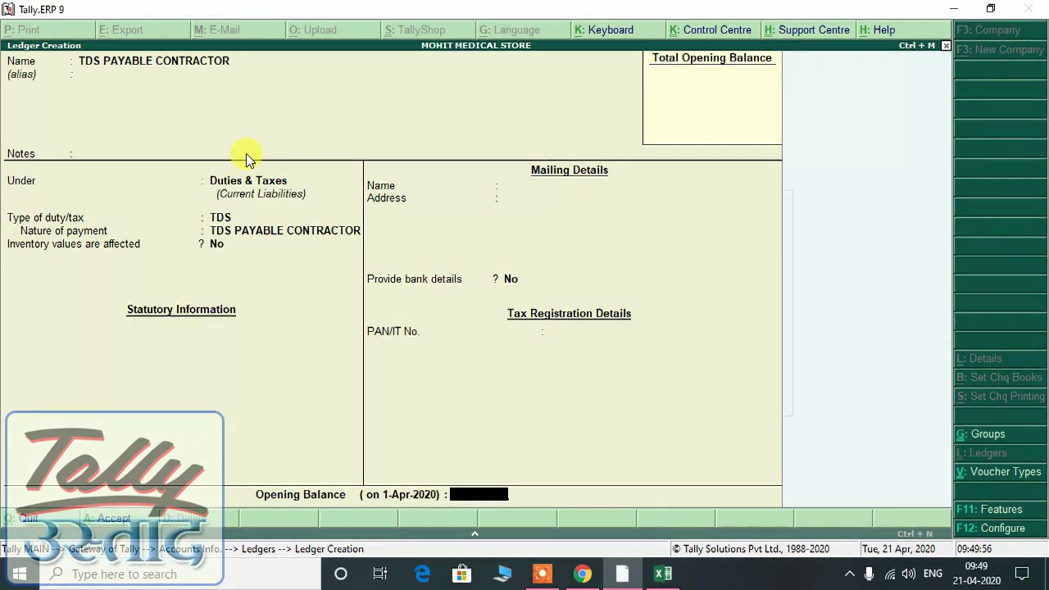
key(Return)
key(Return)
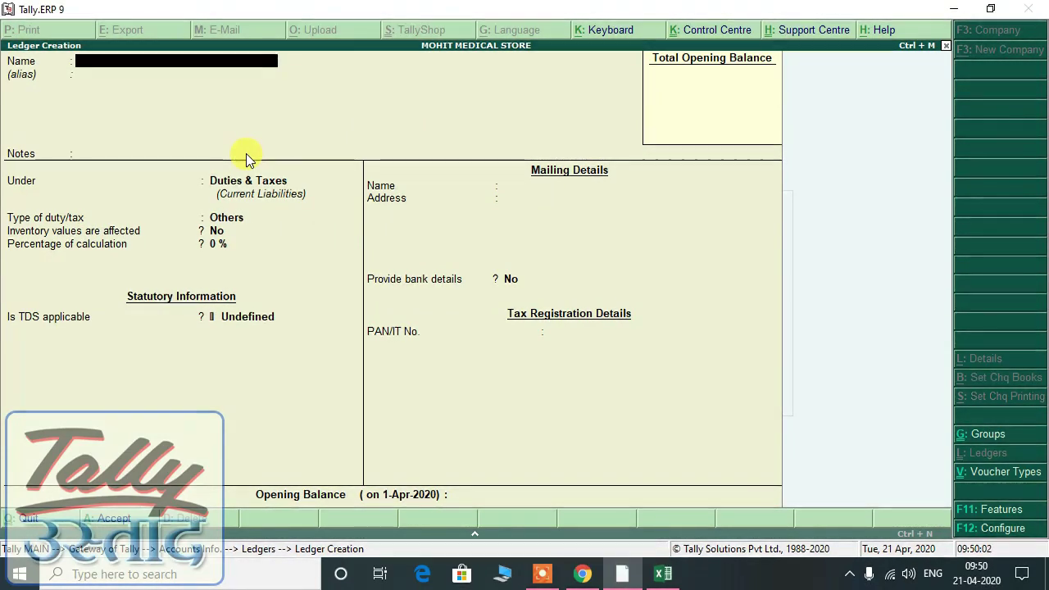
Select PREPAID EXPENSES in the Excel ledger list and name the new ledger in Tally PREPAID INSURANCE
key(alt+Tab)
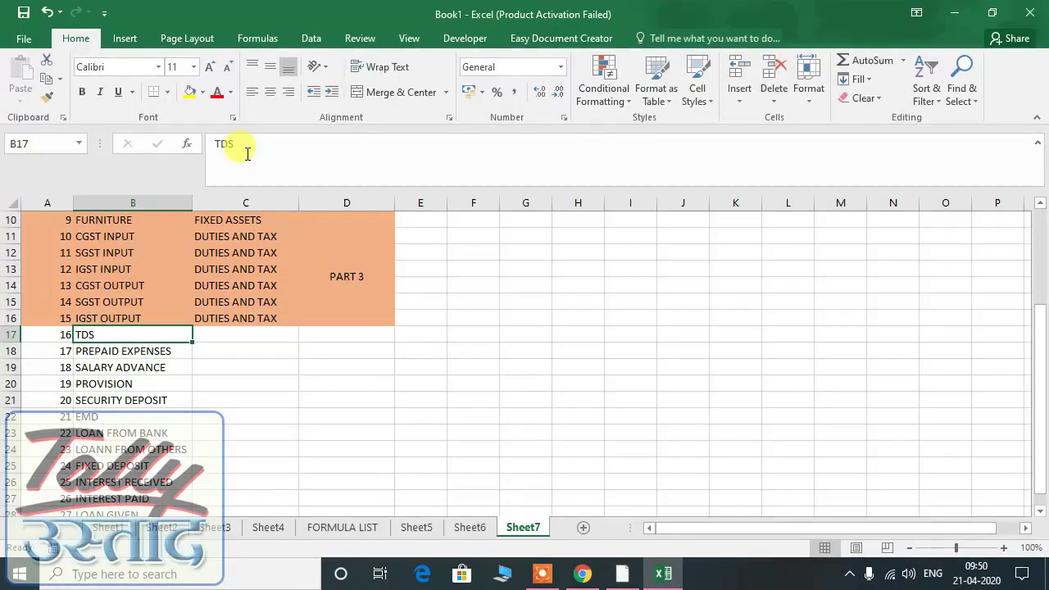
key(Down)
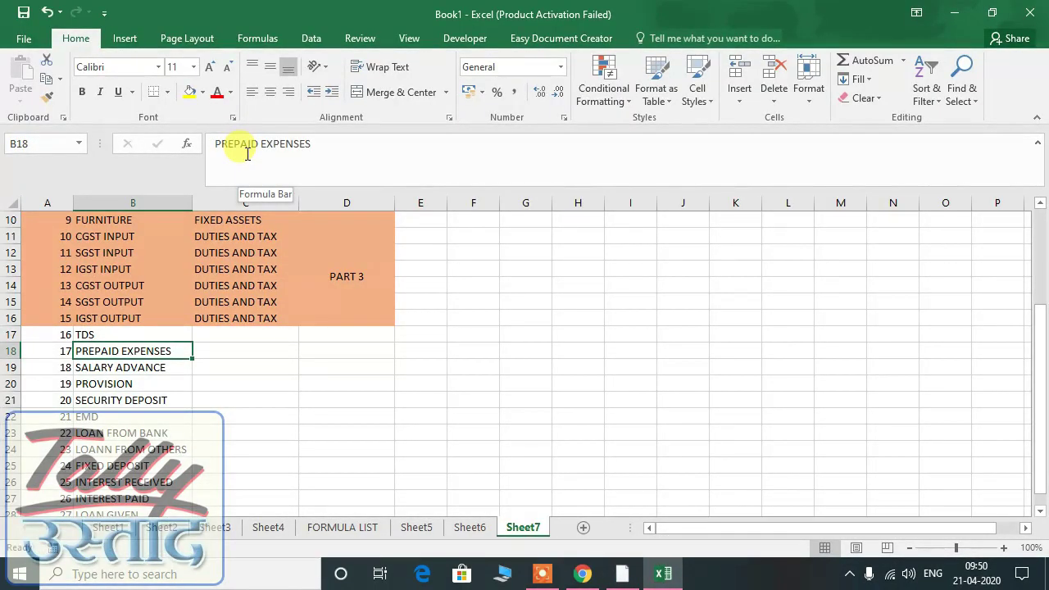
key(alt+Tab)
text(PREPAID)
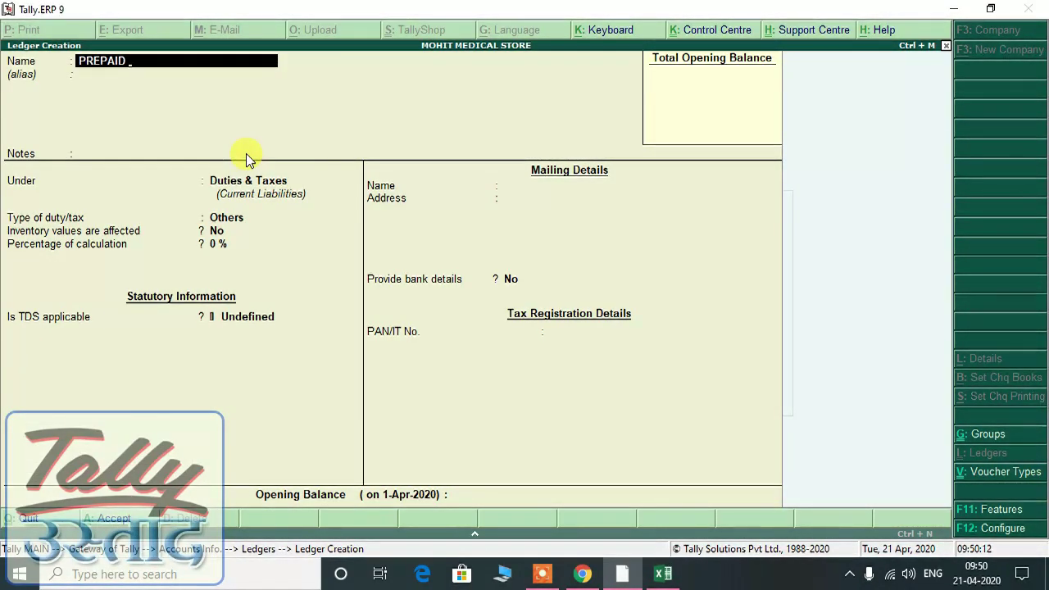
text( I)
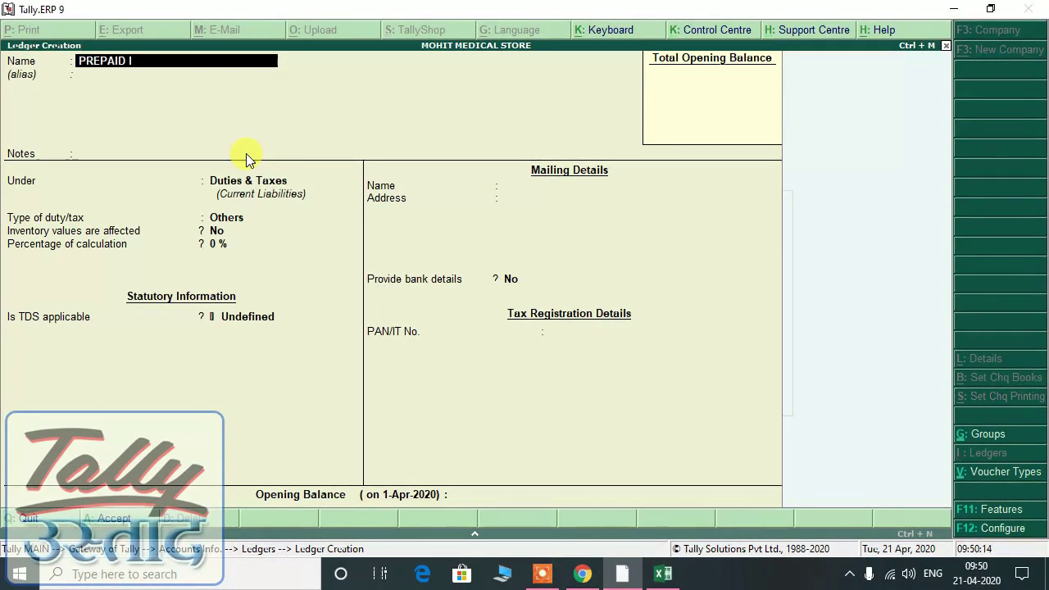
text(NSURANCE)
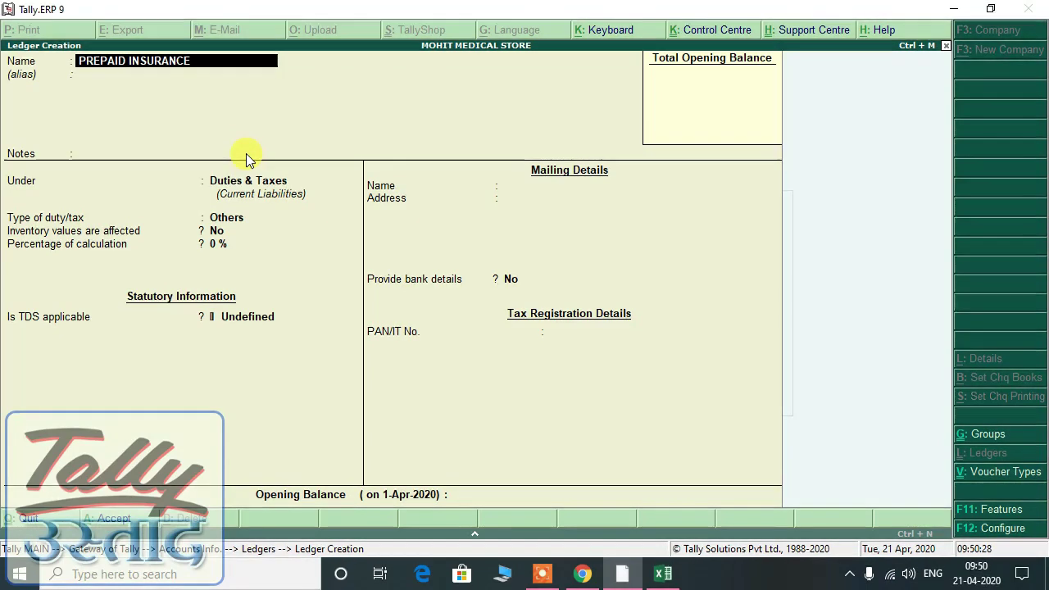
Leave the alias and notes blank and group the PREPAID INSURANCE ledger under Current Assets with inventory and TDS settings at No
key(Return)
key(Return)
key(Return)
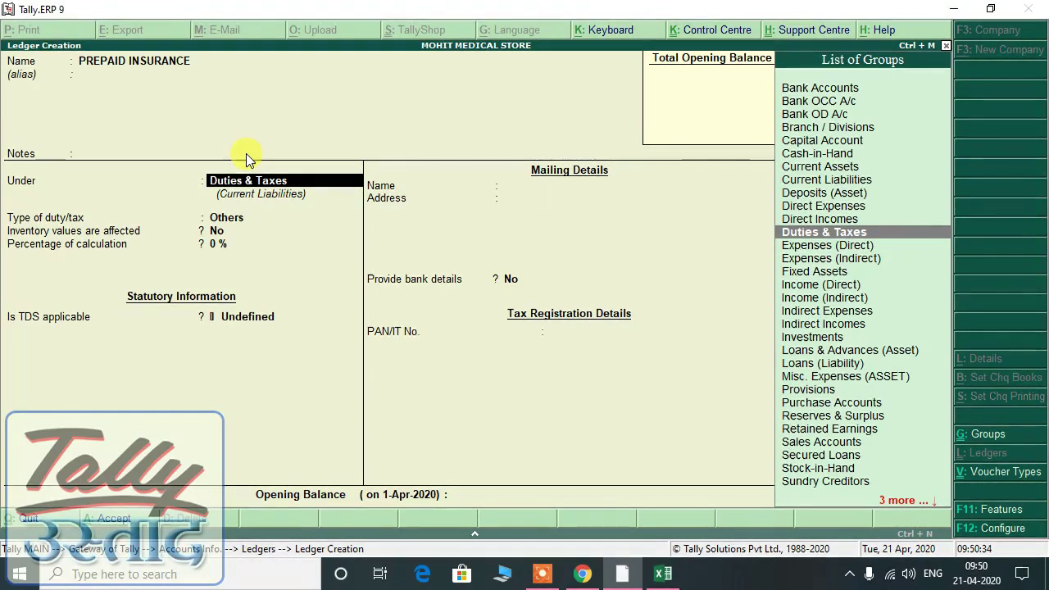
text(CURR)
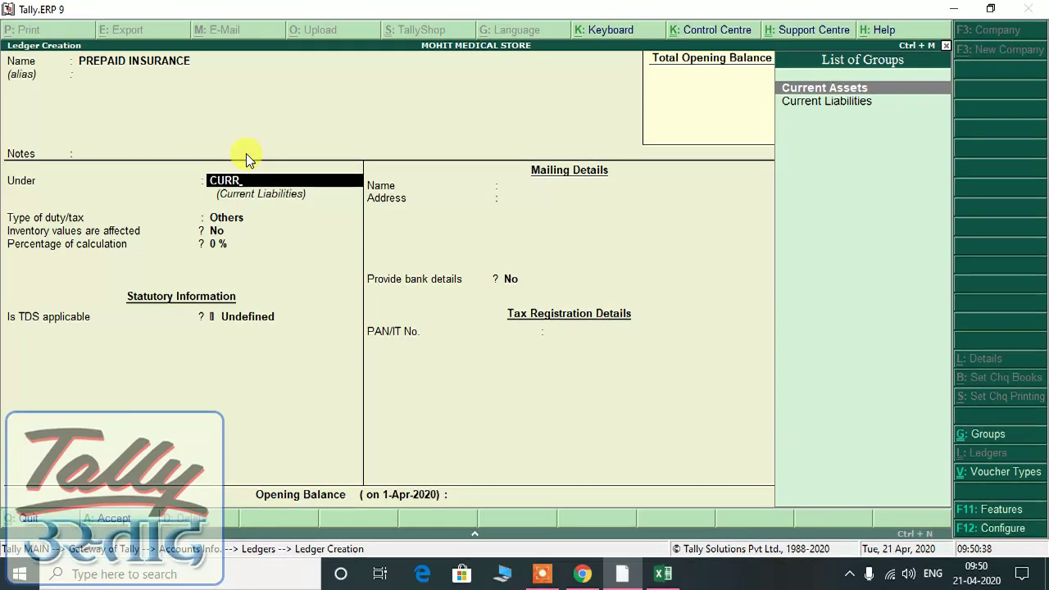
key(Return)
key(Return)
key(Return)
key(Return)
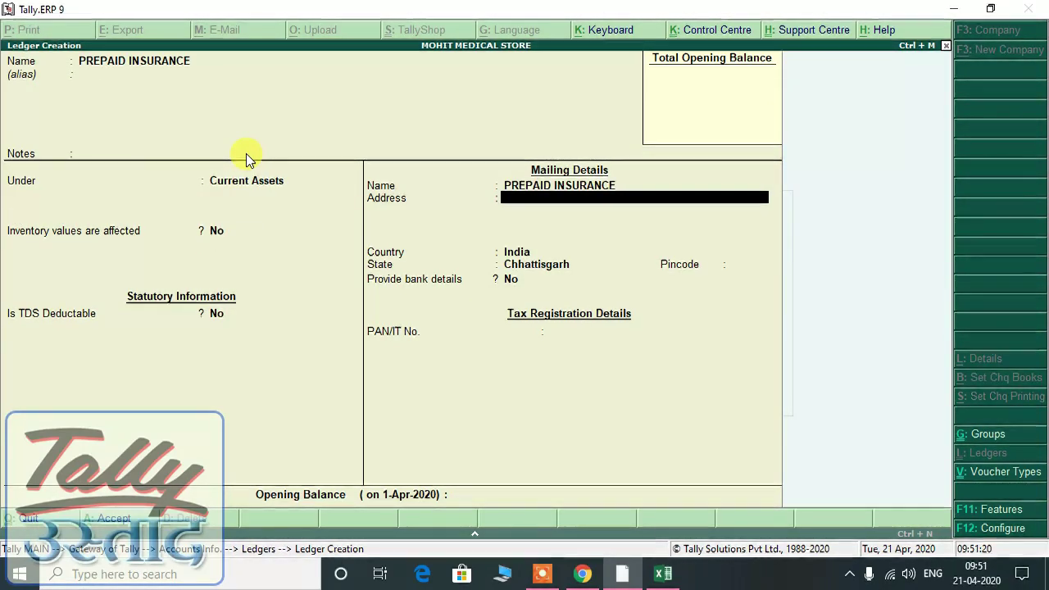
Accept the default mailing, bank and tax details and save the PREPAID INSURANCE ledger without an opening balance
key(Return)
key(Return)
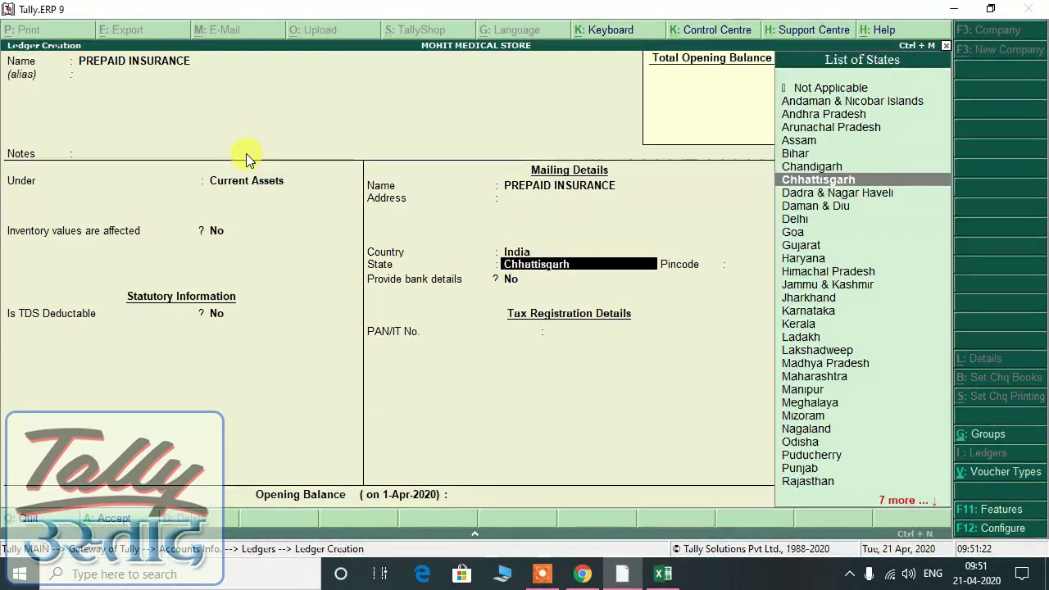
key(Return)
key(Return)
key(Return)
key(Return)
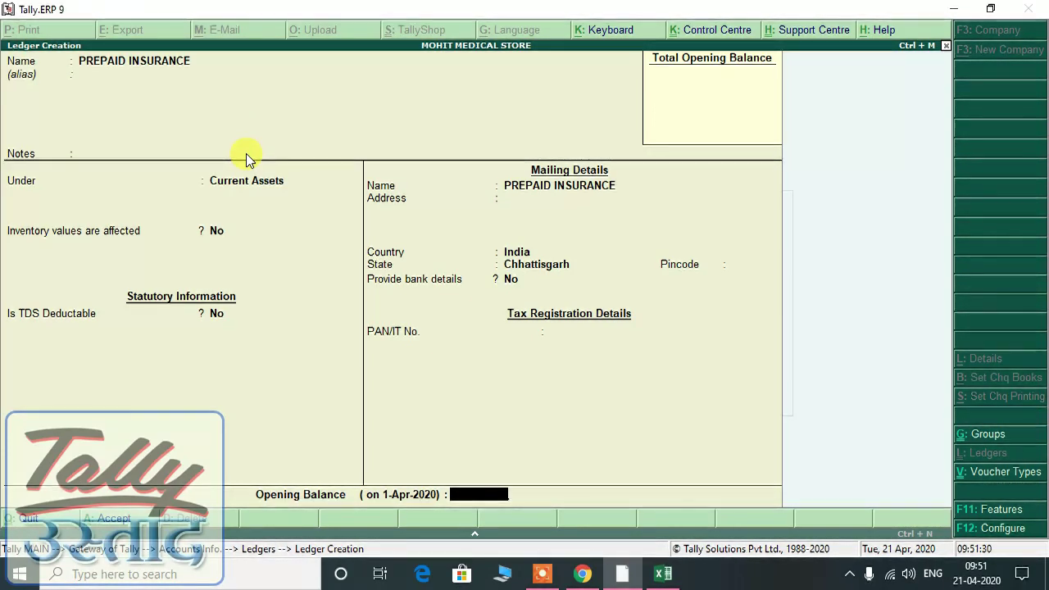
key(Return)
key(Return)
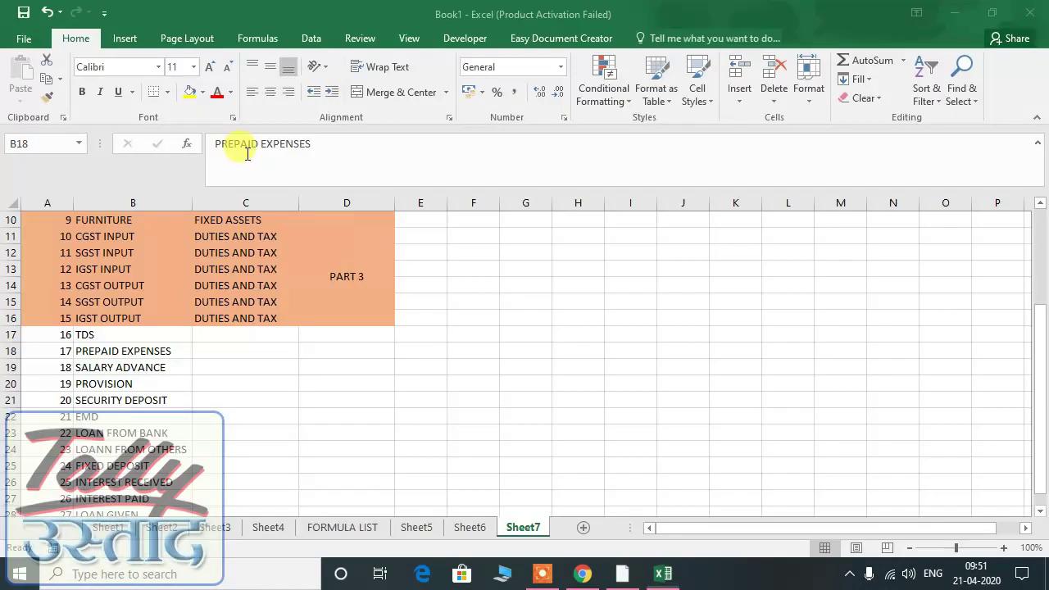
Select SALARY ADVANCE in the Excel ledger list and enter the employee's name as the new ledger's name in Tally
key(alt+Tab)
key(Down)
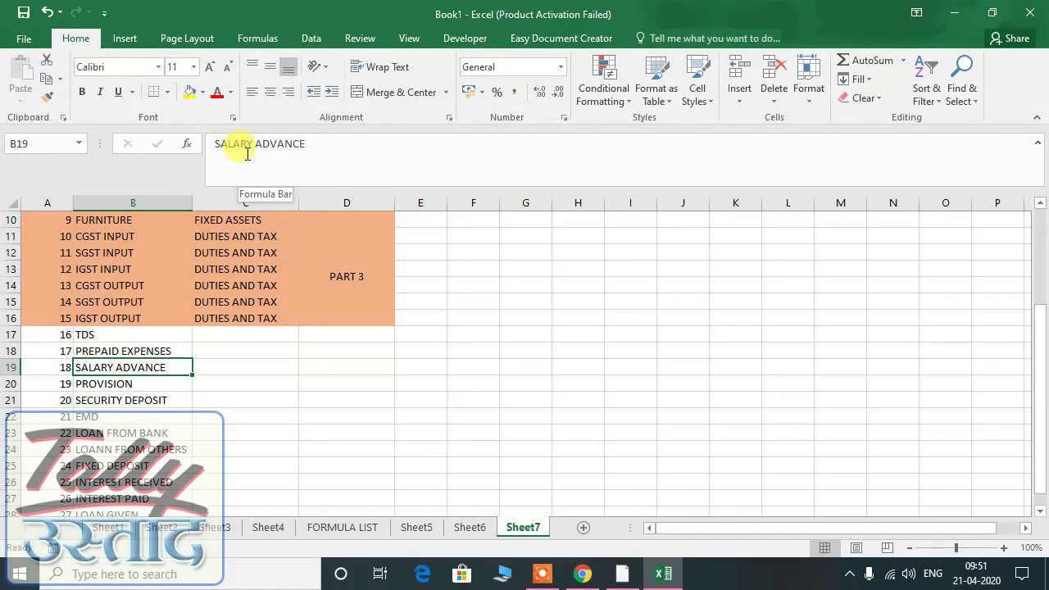
key(alt+Tab)
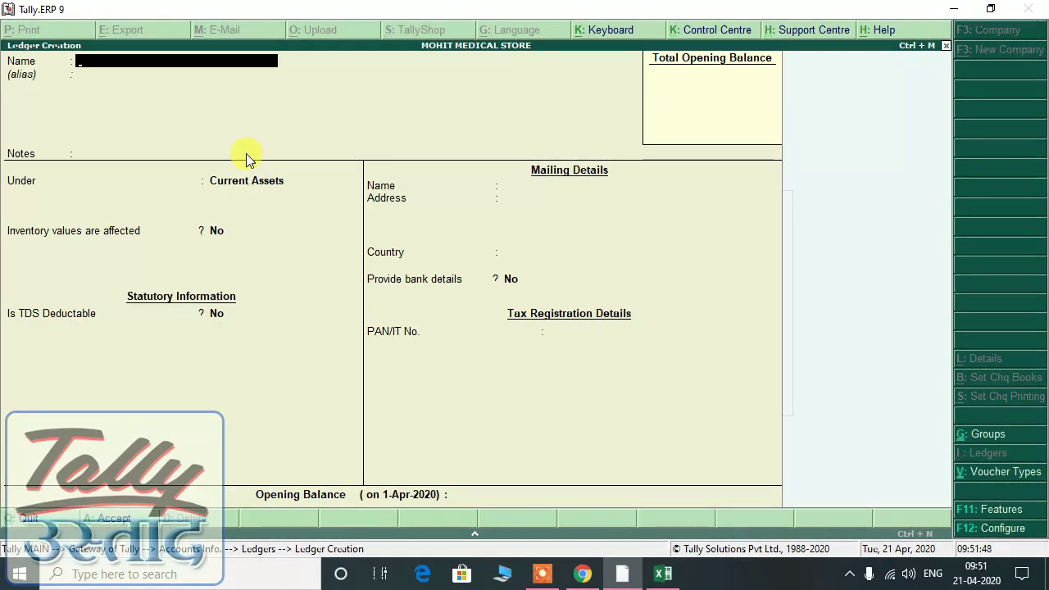
text(MOHIT)
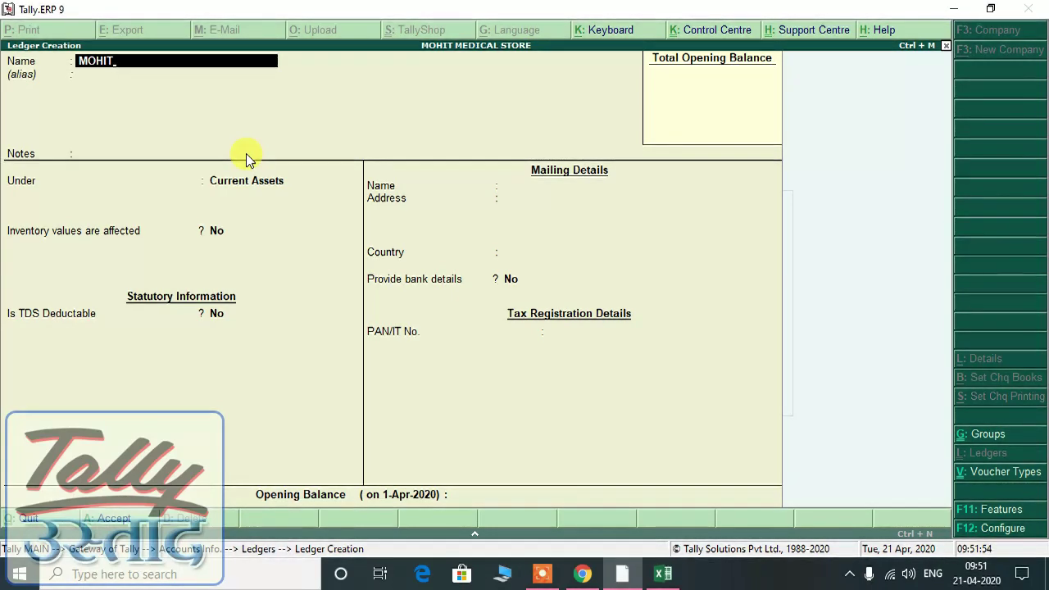
key(Return)
key(Return)
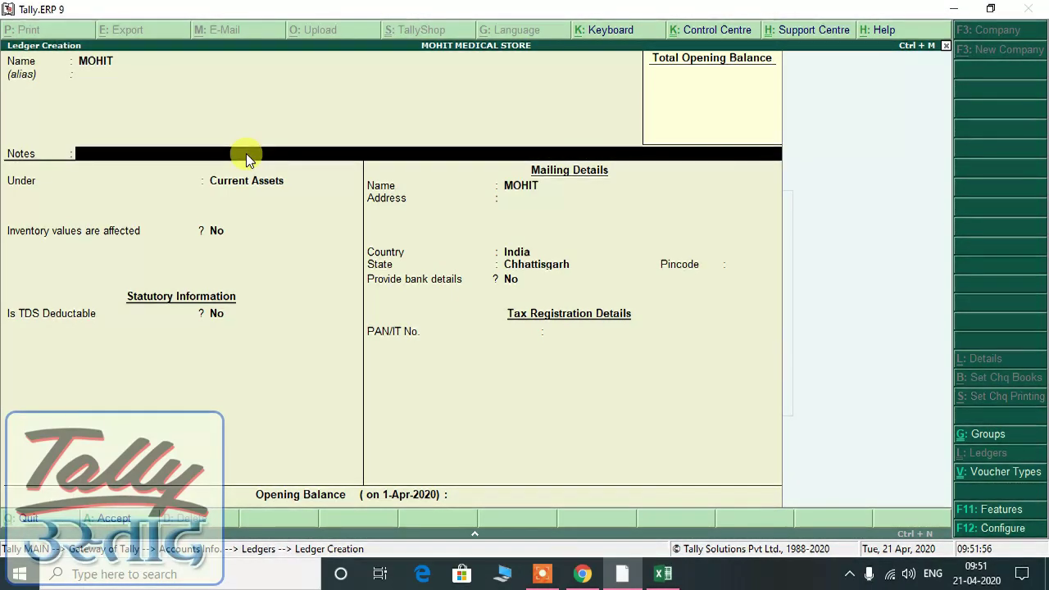
Leave the notes blank and group the employee's ledger under Loans & Advances (Asset)
key(Return)
text(LOAN)
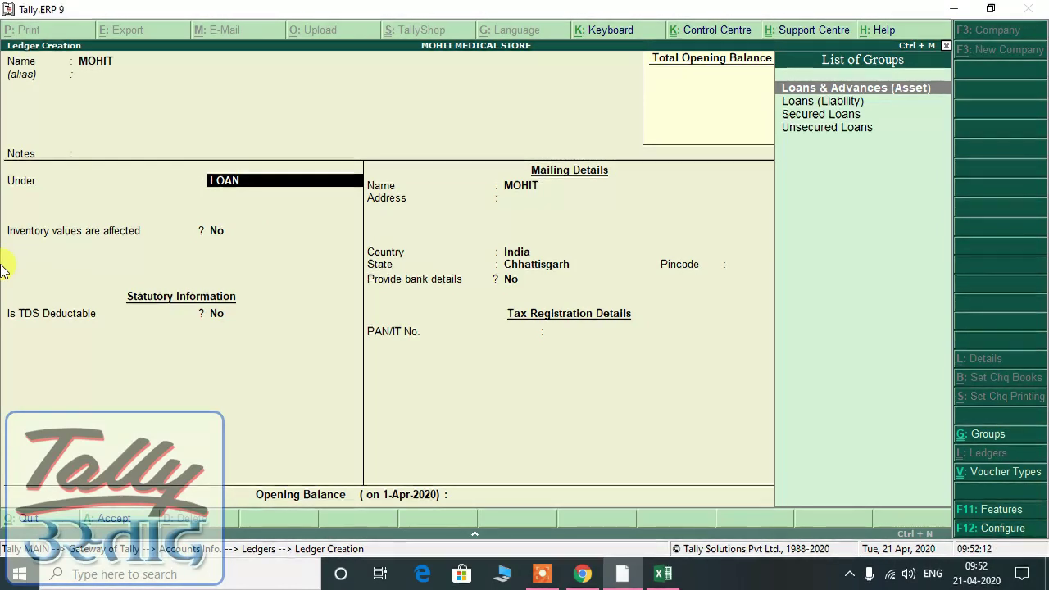
key(Return)
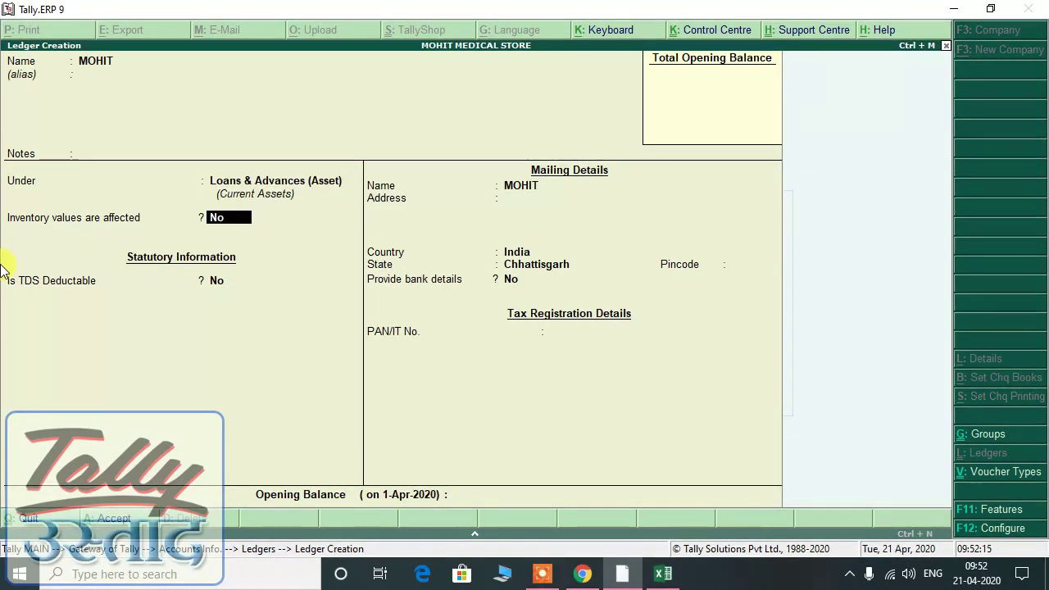
Return to the ledger's name and extend it with SALARY ADVANCE after the employee's name
key(BackSpace)
key(BackSpace)
key(BackSpace)
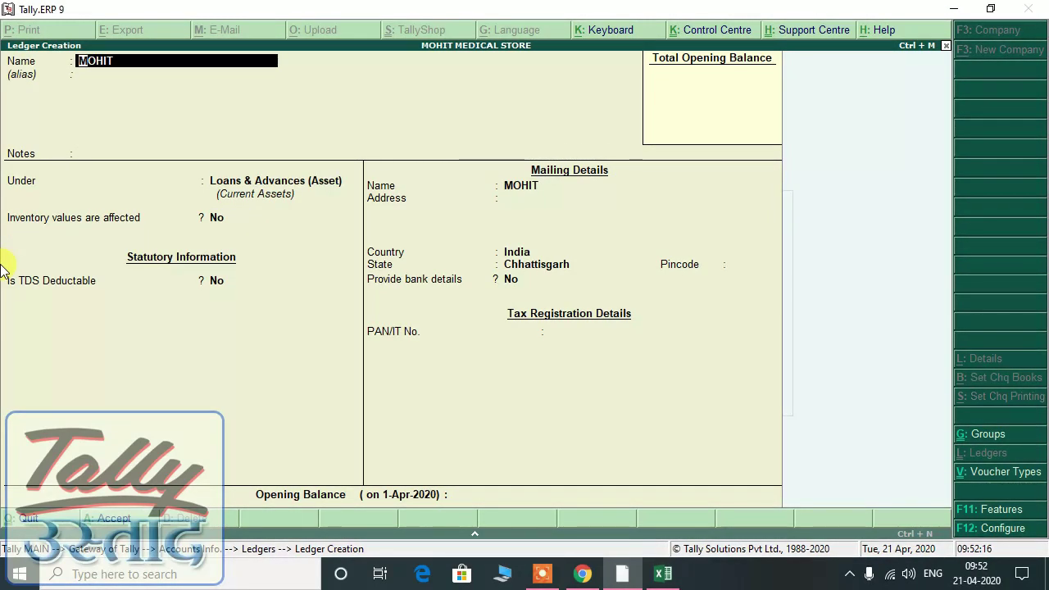
text(SLA)
text(ARY)
key(BackSpace)
key(BackSpace)
key(BackSpace)
key(BackSpace)
text(ARY AD)
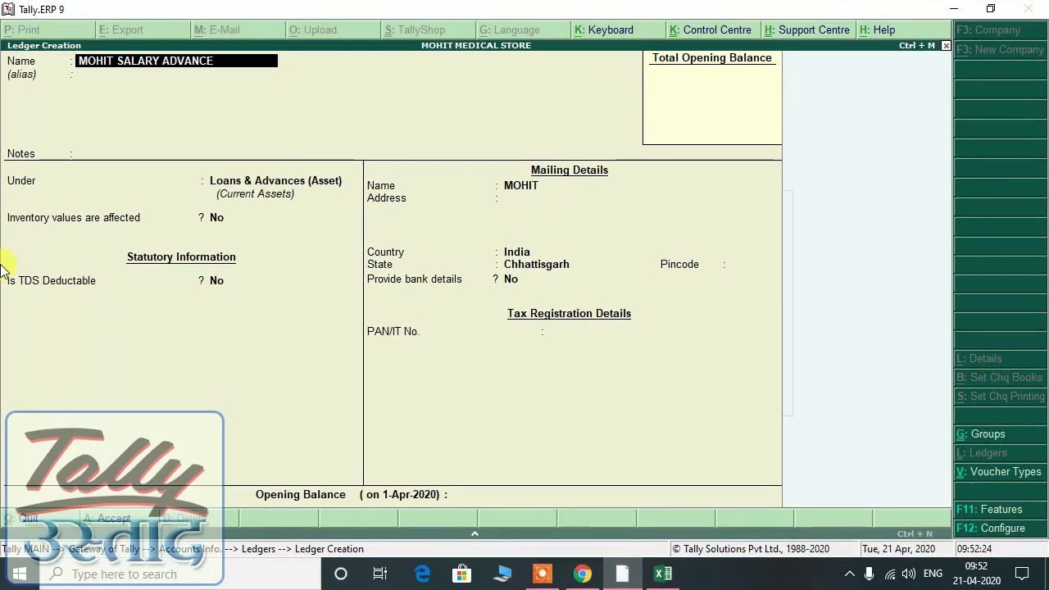
text(VANCE)
Keep the remaining default details and save the employee's salary advance ledger without an opening balance
key(Return)
key(Return)
key(Return)
key(Return)
key(Return)
key(Return)
key(Return)
key(Return)
key(Return)
key(Return)
key(Return)
key(Return)
key(Return)
key(Return)
key(Return)
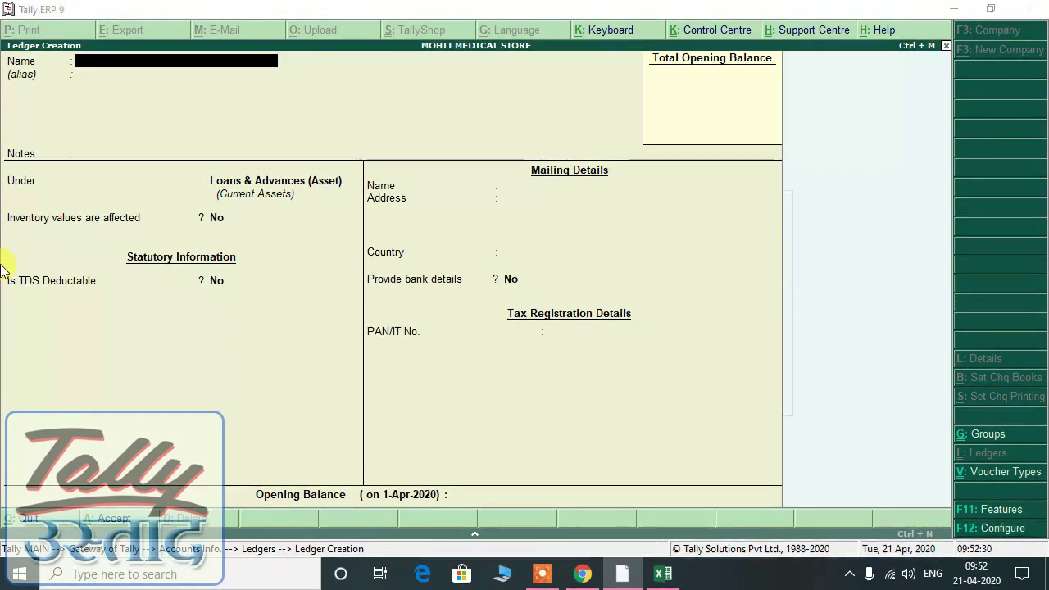
Select PROVISION in the Excel ledger list and name the new Tally ledger SALARY PAYABLE
key(alt+Tab)
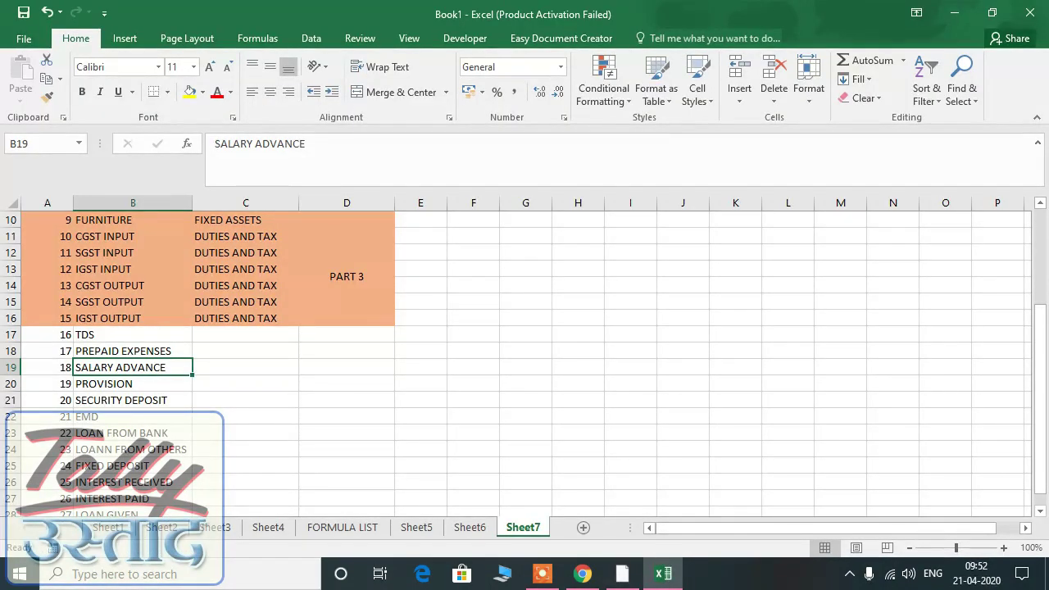
key(Down)
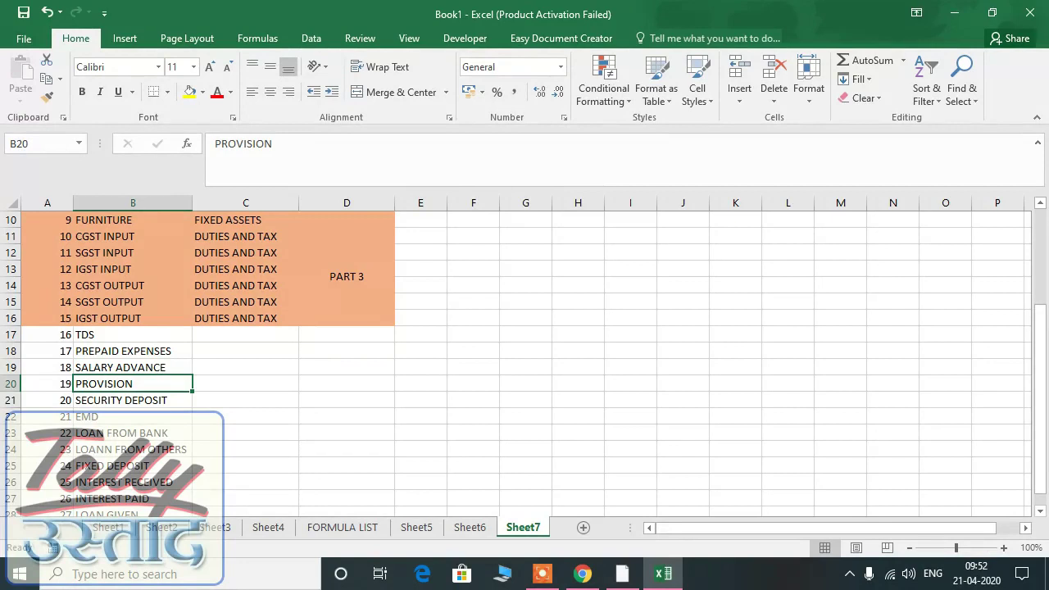
key(alt+Tab)
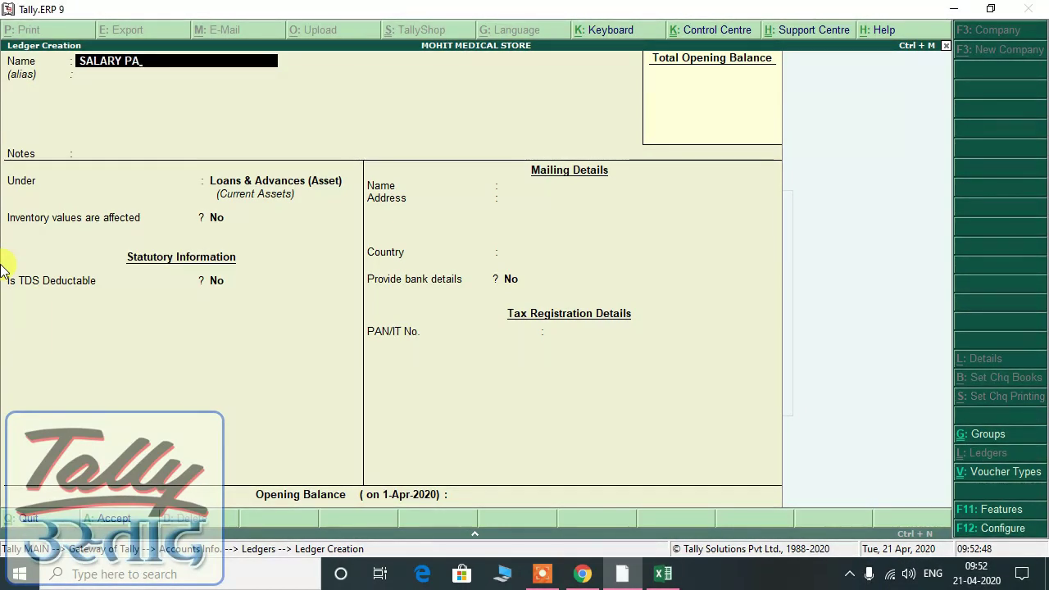
text(YAB)
Leave the alias and notes blank and group the SALARY PAYABLE ledger under Provisions
key(Return)
key(Return)
key(Return)
text(PRO)
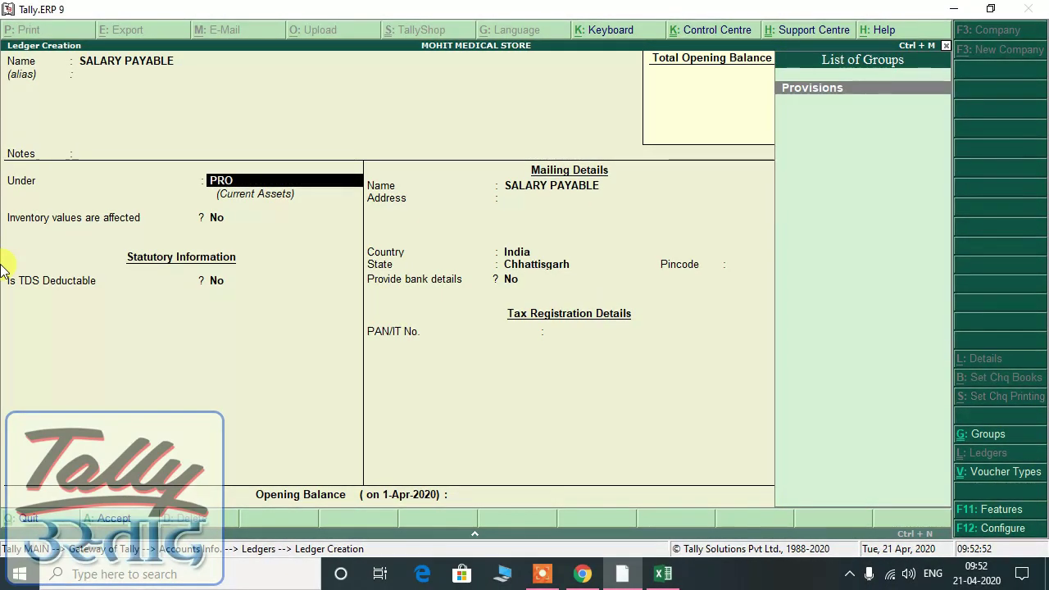
key(Return)
In the Excel list, replace the entry in B20 with SALARY PAYABLE and enter PROVISION as its group in C20
key(alt+Tab)
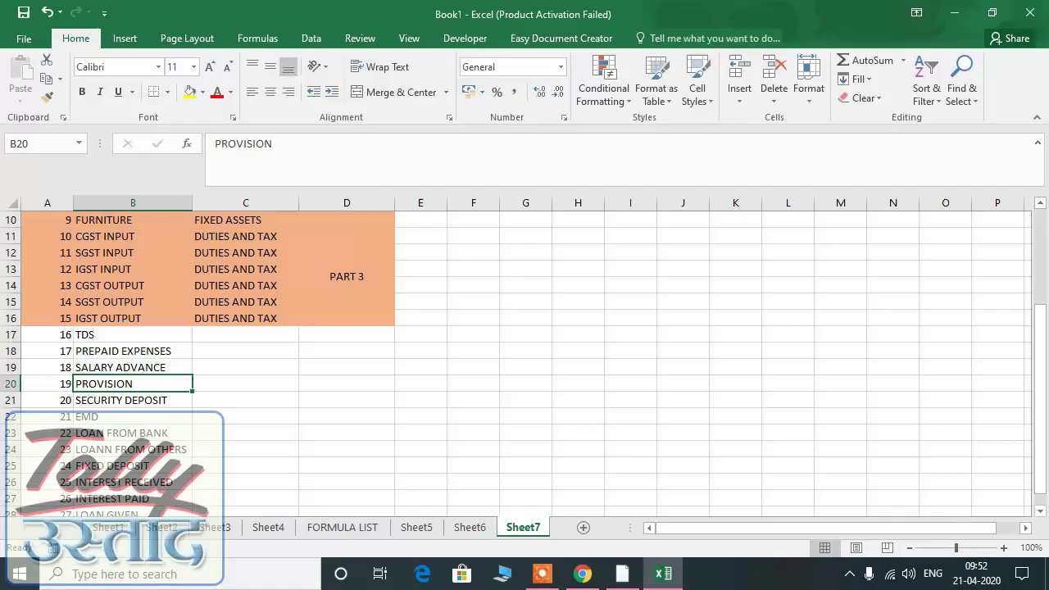
text(SALARY PAYABLE)
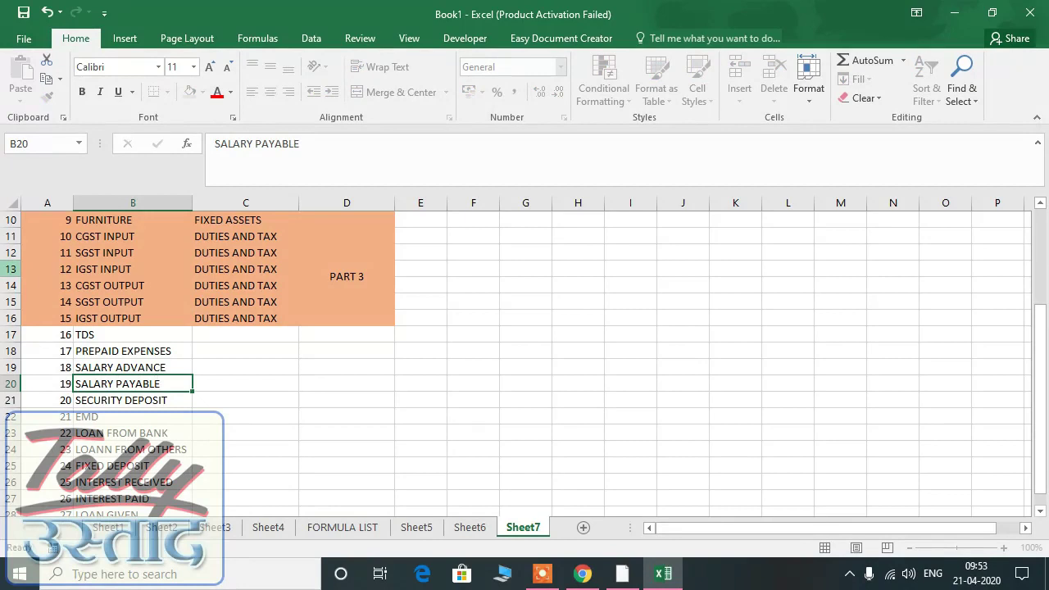
key(Return)
key(Up)
key(Right)
key(Right)
key(Left)
text(PROVISION)
key(Return)
key(Up)
Switch back to Tally and save the SALARY PAYABLE ledger with its default settings
key(alt+Tab)
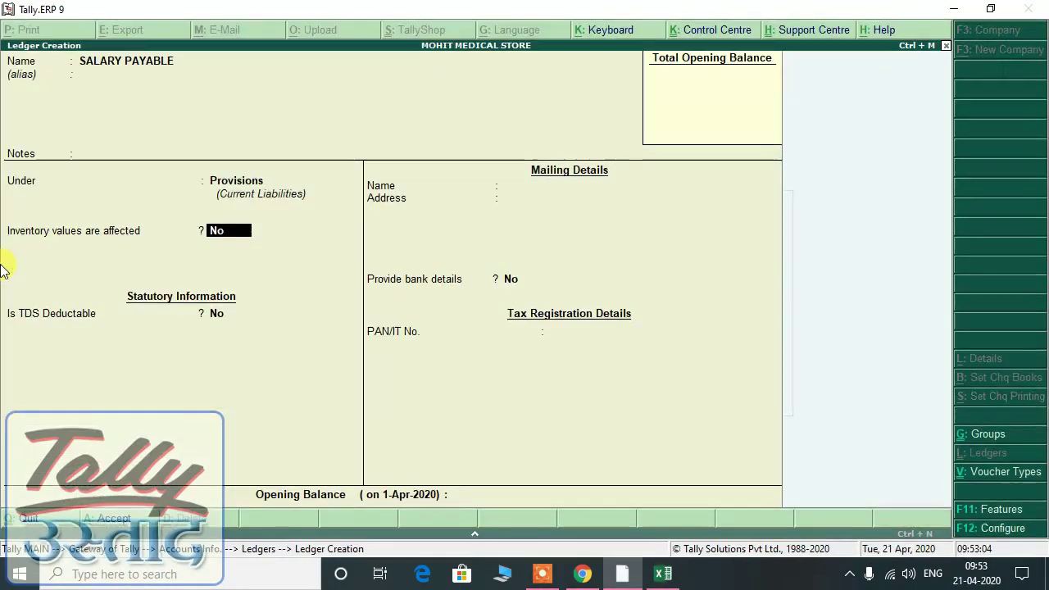
key(Return)
key(Return)
key(Return)
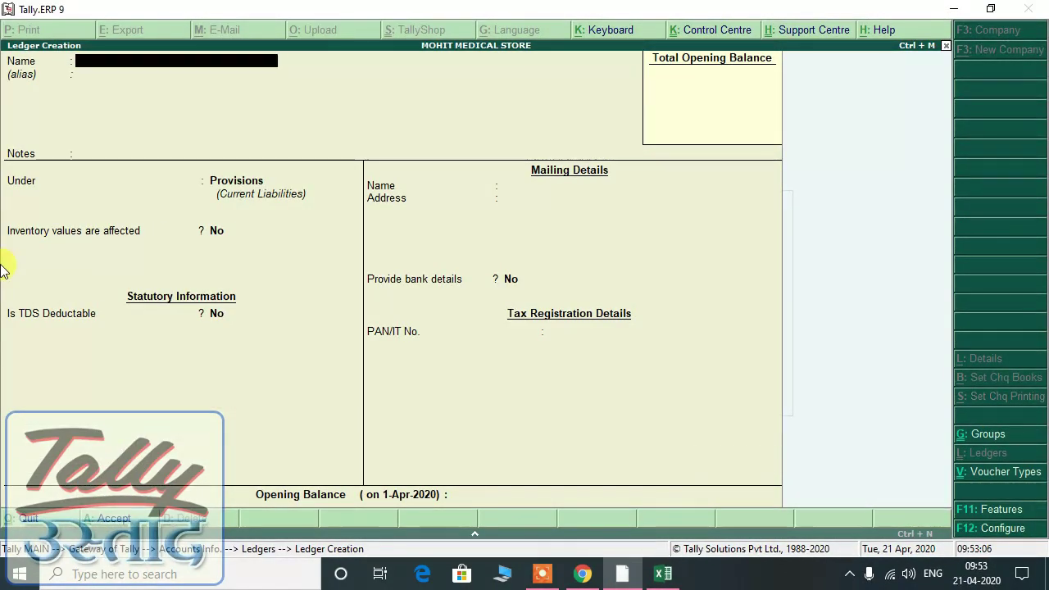
Select SECURITY DEPOSIT in the Excel list and name the new Tally ledger SD, leaving alias and notes blank
key(alt+Tab)
key(Down)
key(Left)
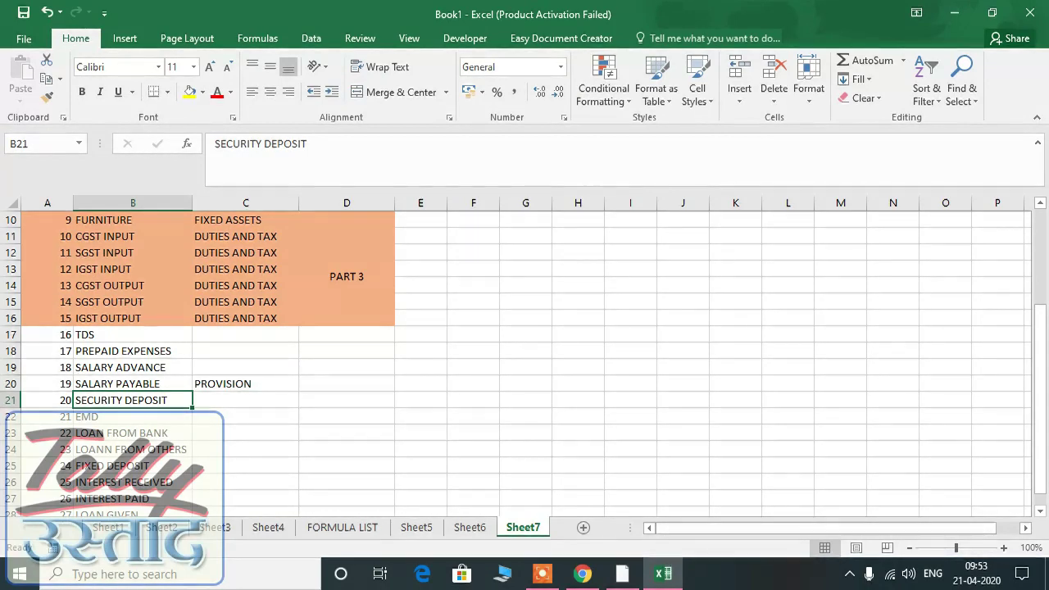
key(alt+Tab)
text(SD)
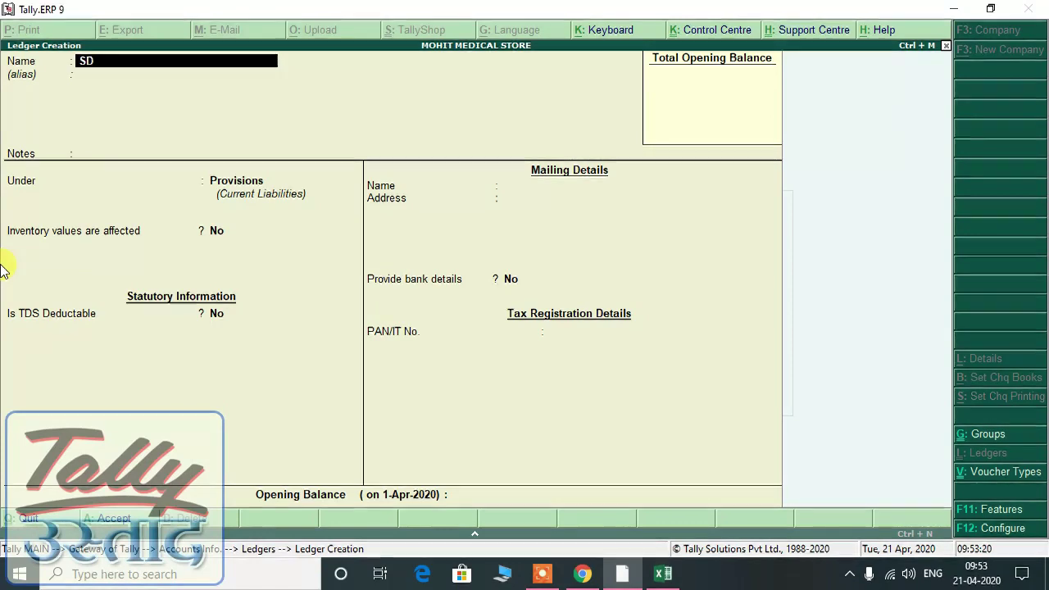
key(Return)
key(Return)
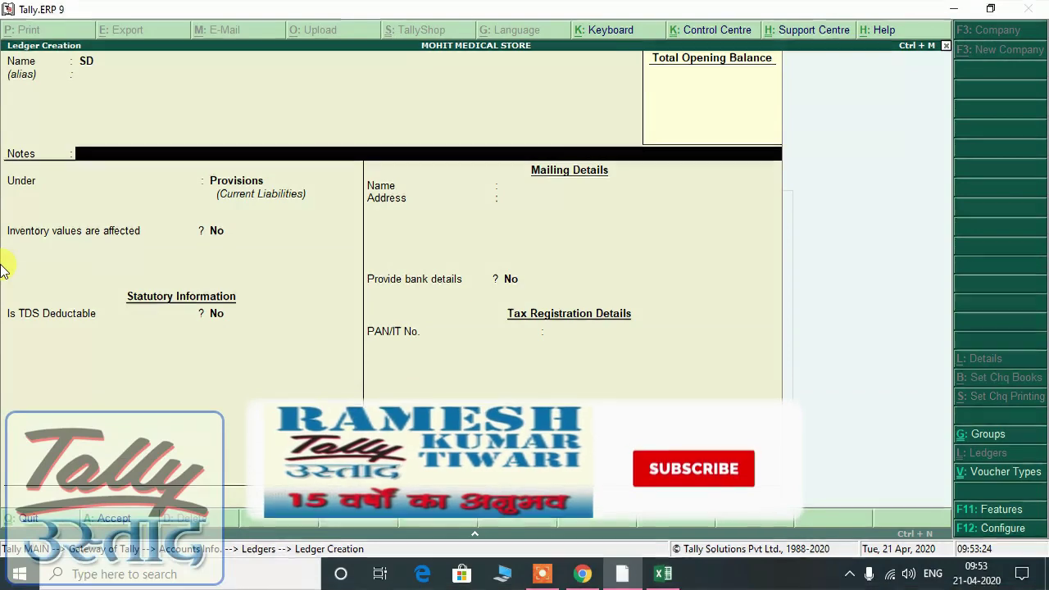
key(Return)
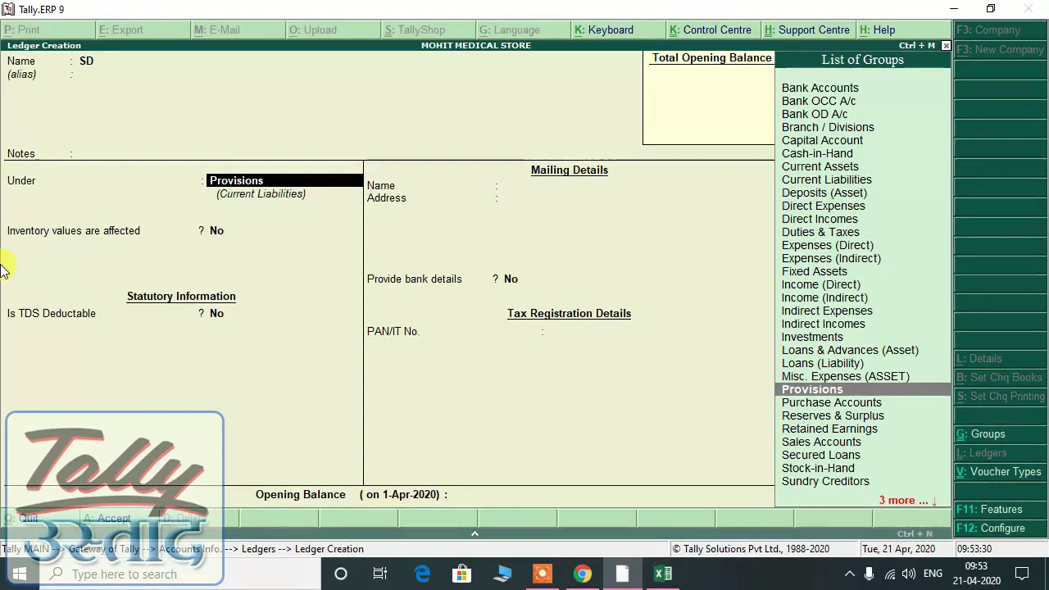
Try grouping the SD ledger under Deposits (Asset), then return to the group choice
text(FIX)
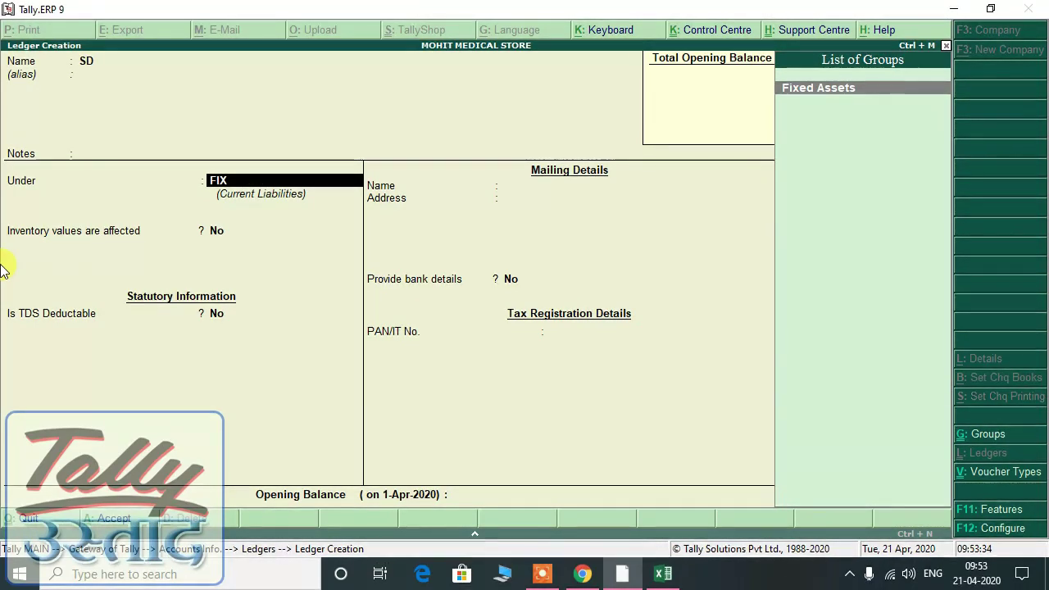
key(BackSpace)
key(BackSpace)
text(DE)
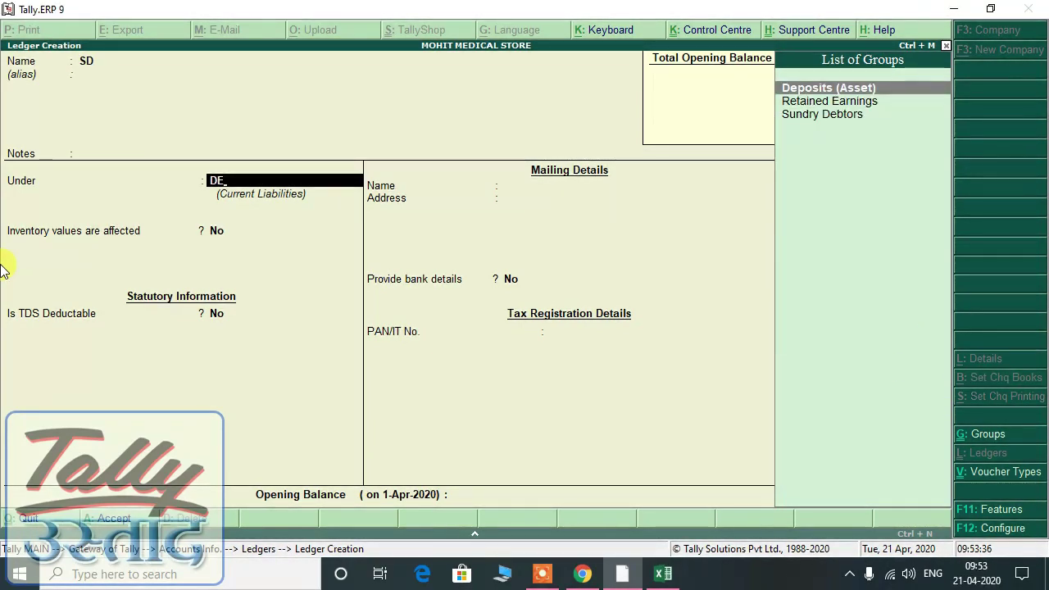
text(PO)
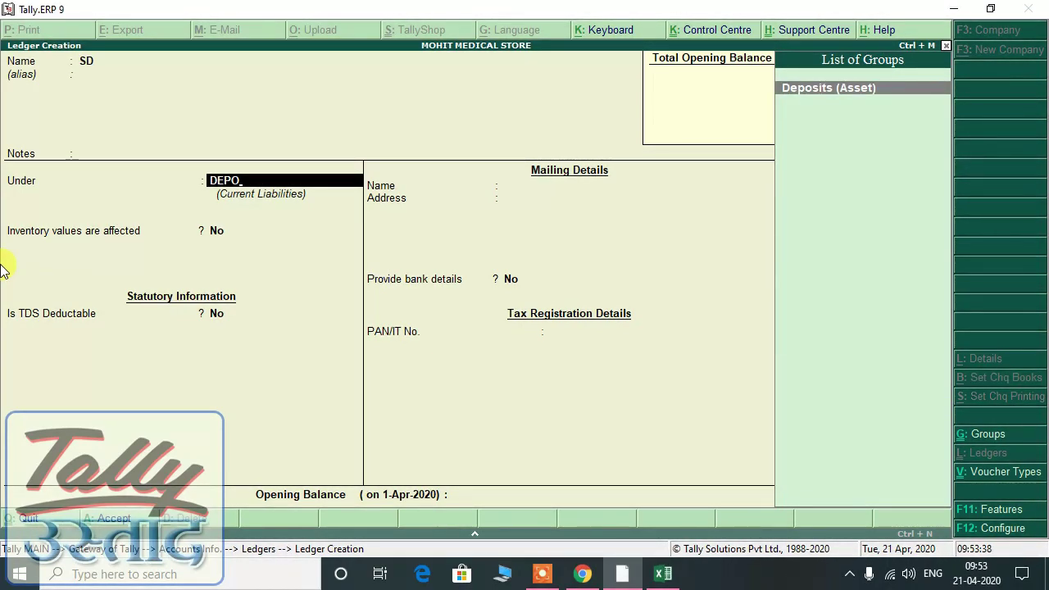
key(BackSpace)
key(BackSpace)
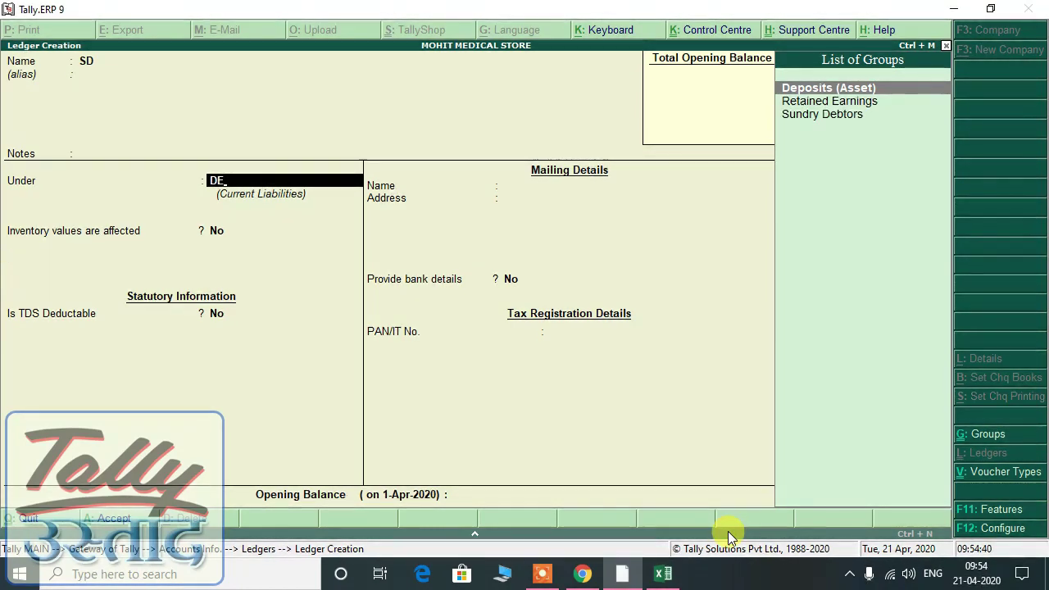
key(Return)
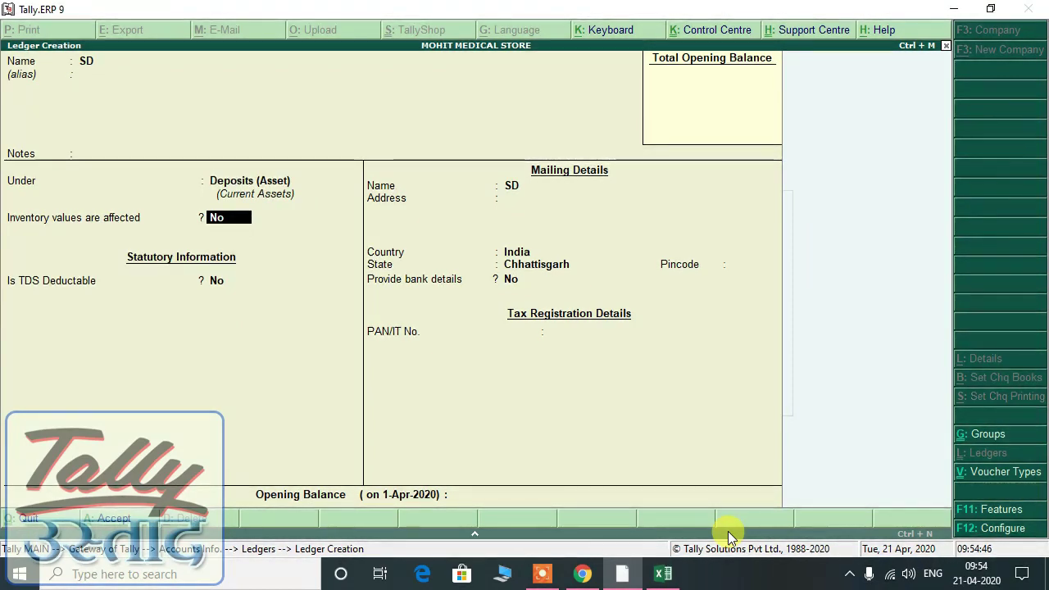
key(BackSpace)
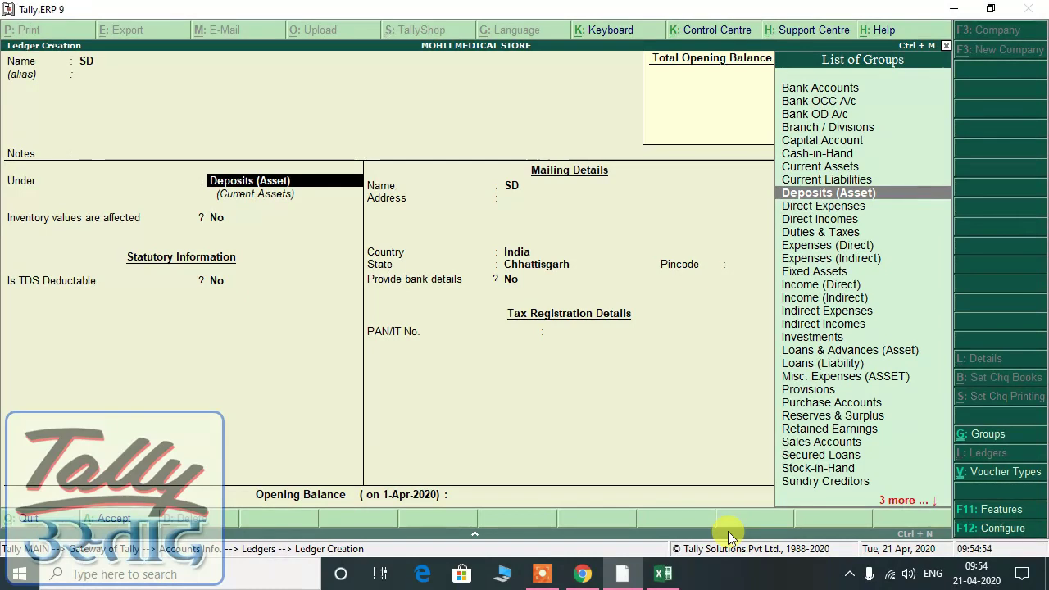
Create a new group named SECURITY DEPOSIT under Current Assets with default settings for the SD ledger
key(alt+c)
text(SECURITY DEPOSI)
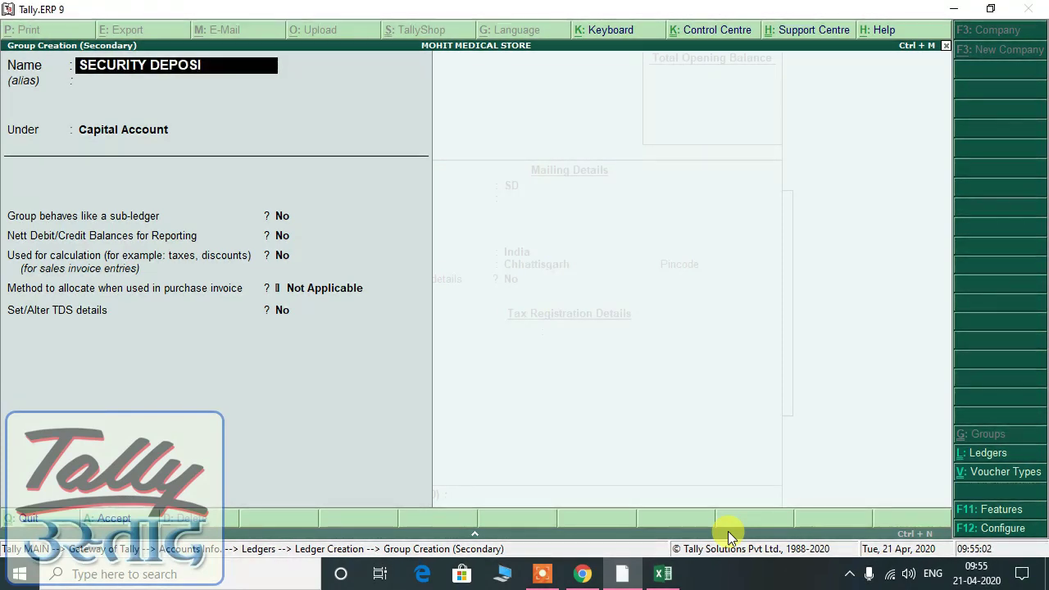
text(T)
key(Return)
key(Return)
text(CURR)
key(Return)
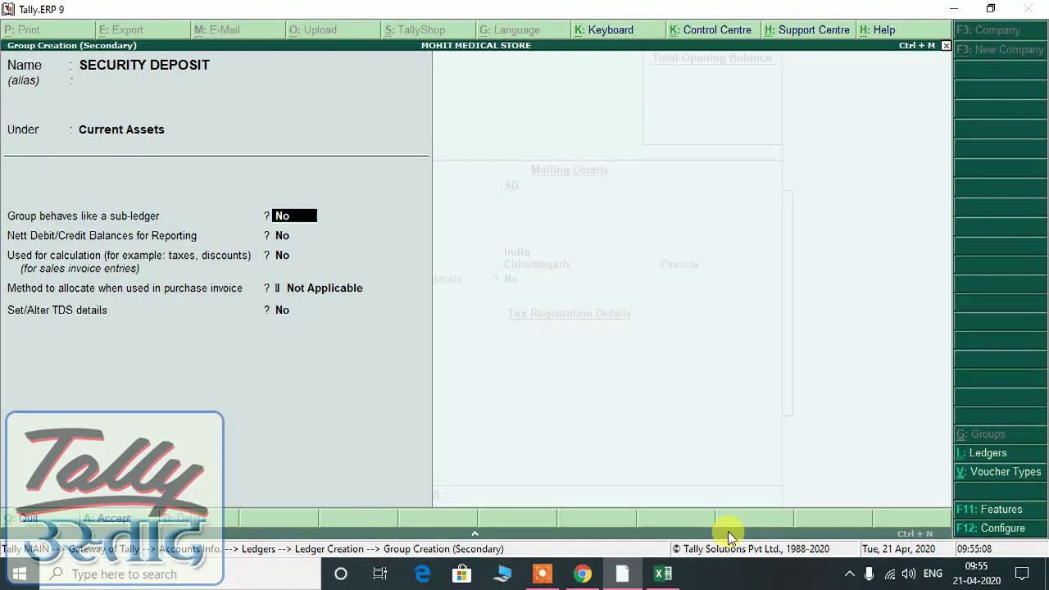
key(ctrl+a)
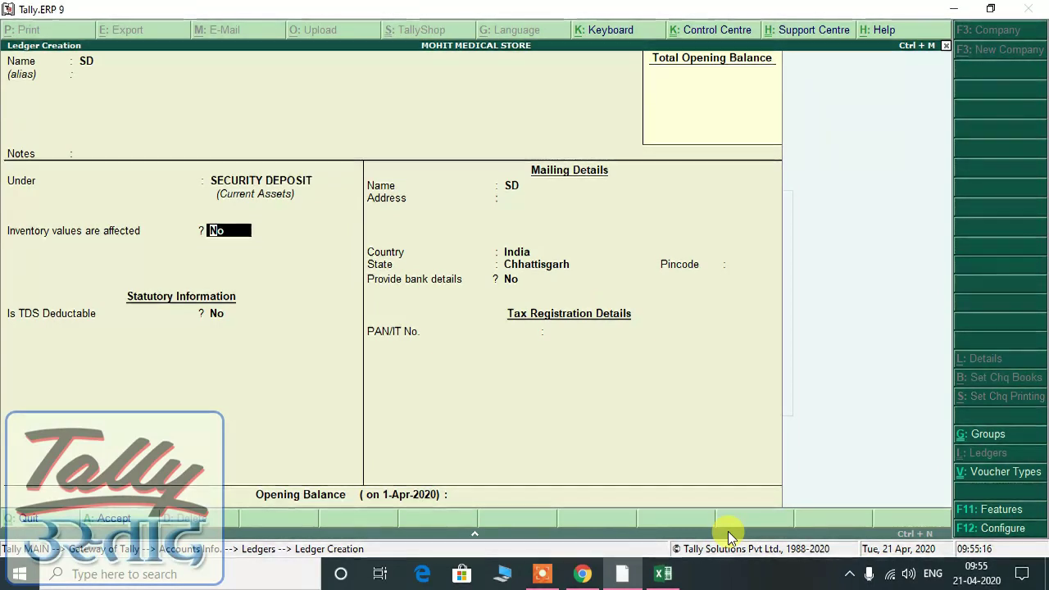
Keep the default inventory, TDS, mailing and bank details and save the SD ledger without an opening balance
key(Return)
key(Return)
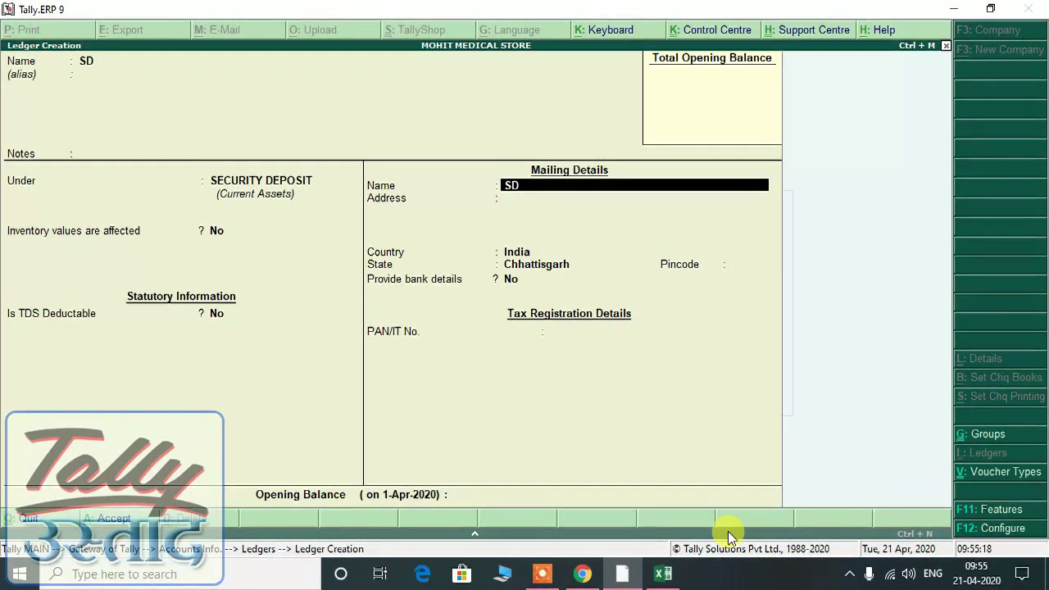
key(Return)
key(Return)
key(Return)
key(Return)
key(Return)
key(Return)
key(Return)
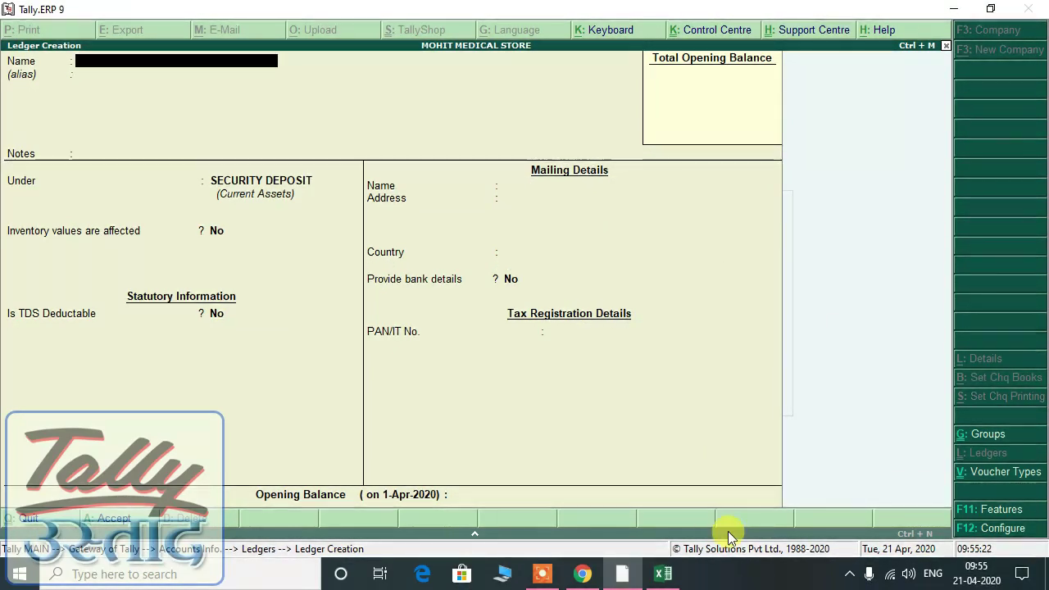
Select EMD in the Excel ledger list and name the new Tally ledger EMD, leaving alias and notes blank
key(alt+Tab)
key(Down)
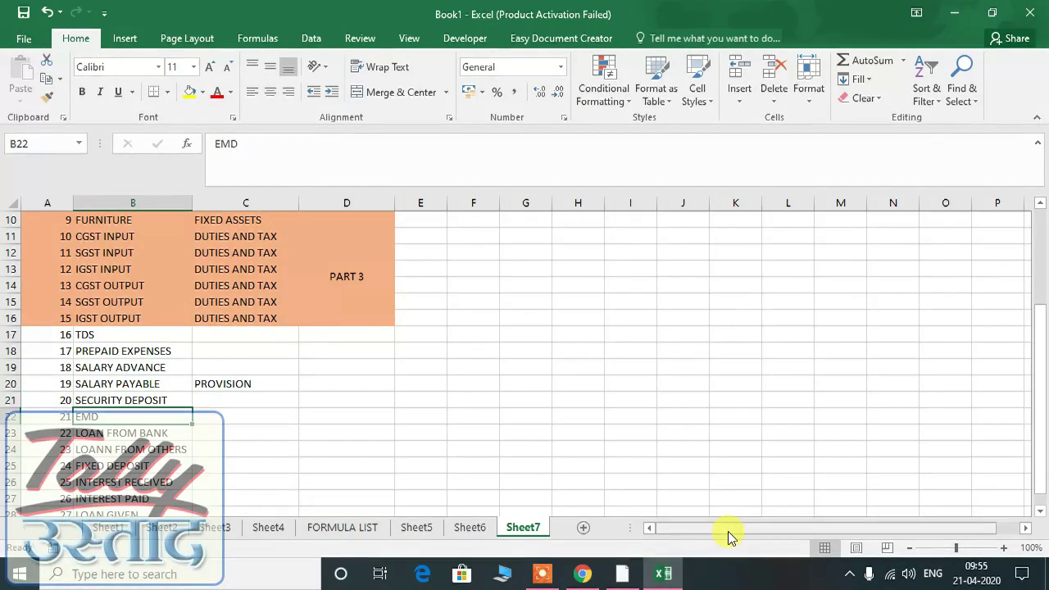
key(alt)
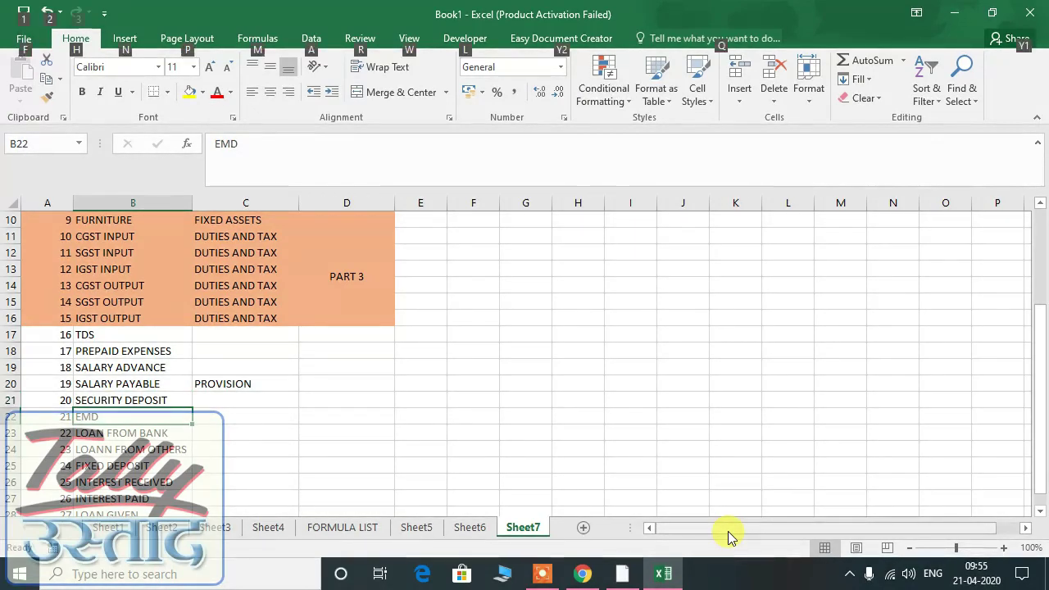
key(alt+Tab)
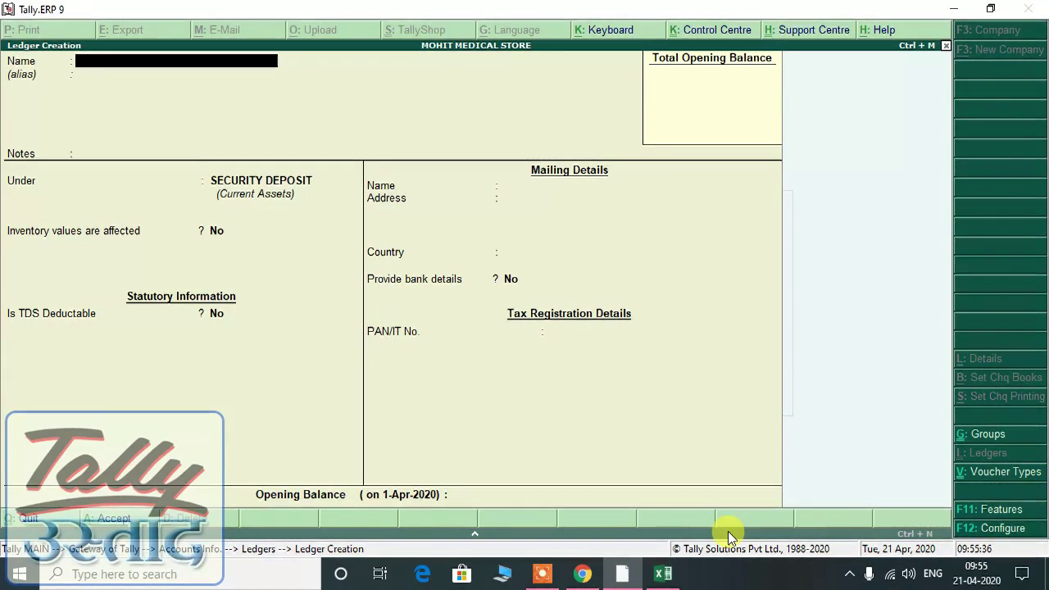
text(EMD)
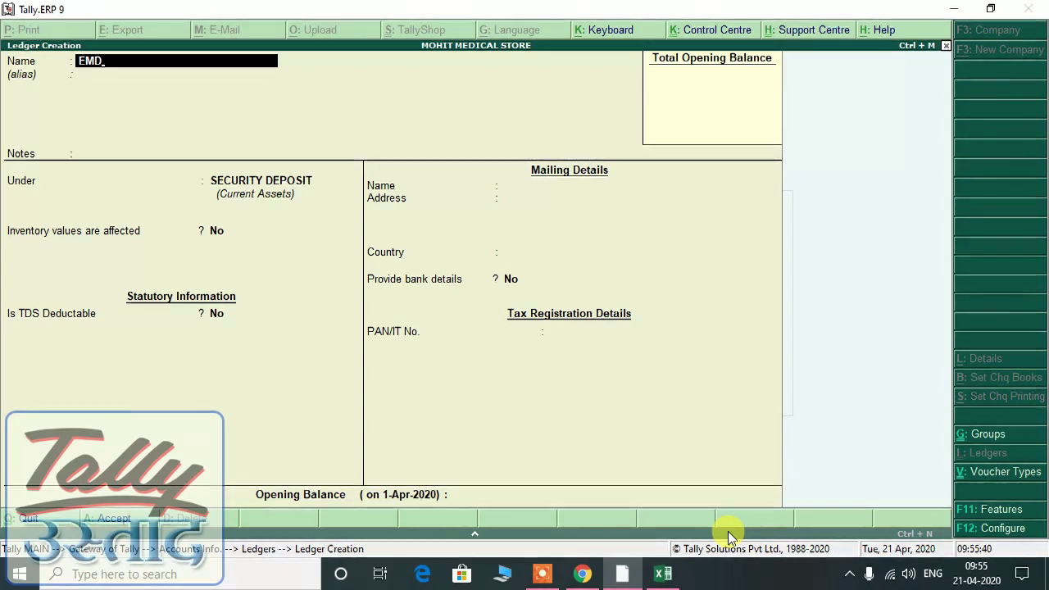
key(Return)
key(Return)
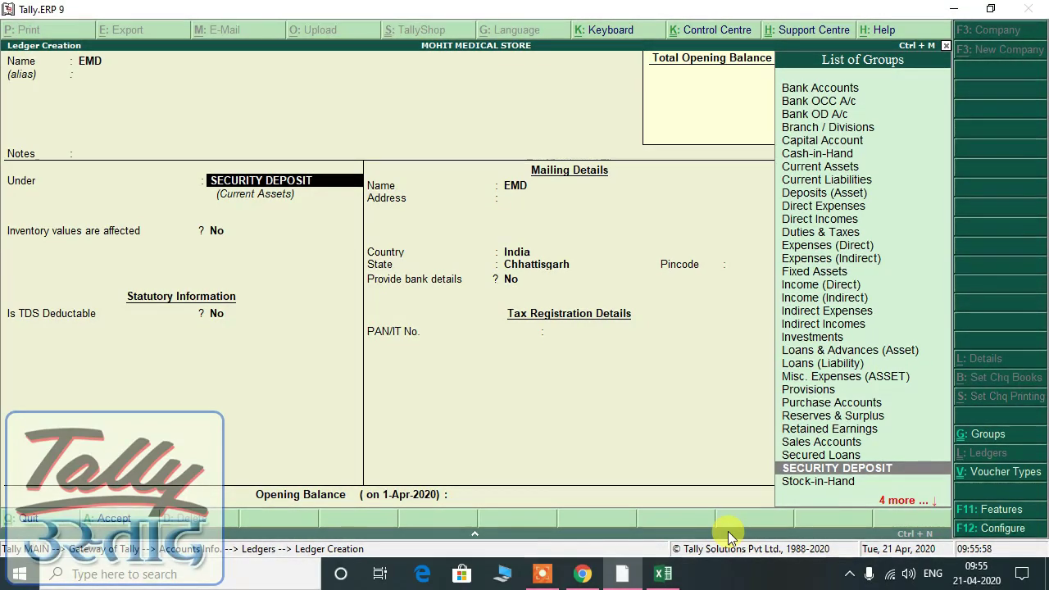
Create a new group named EMD under Current Assets with default settings for the EMD ledger
key(alt+c)
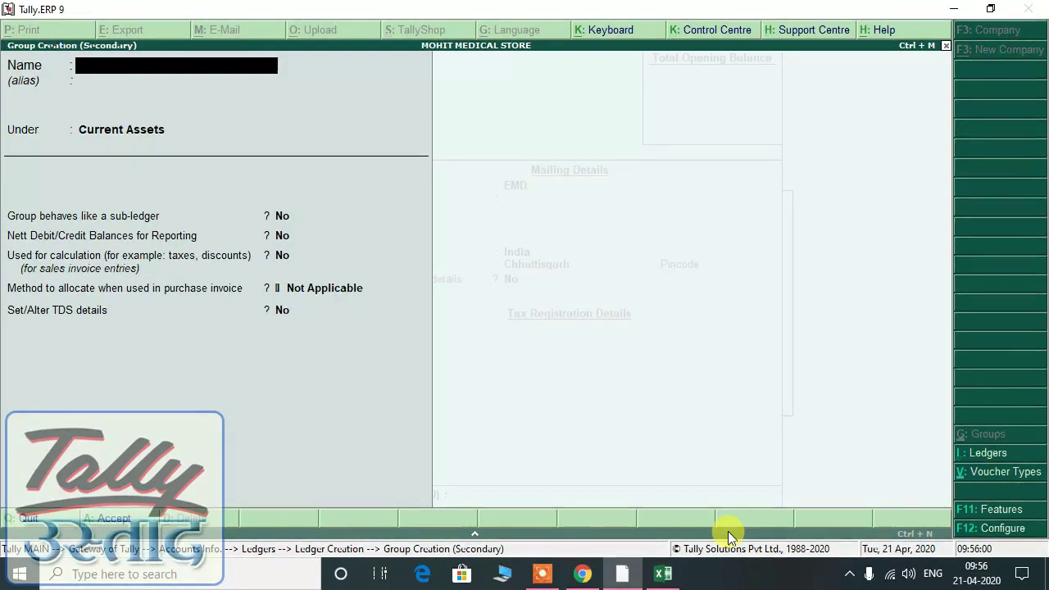
text(EMD)
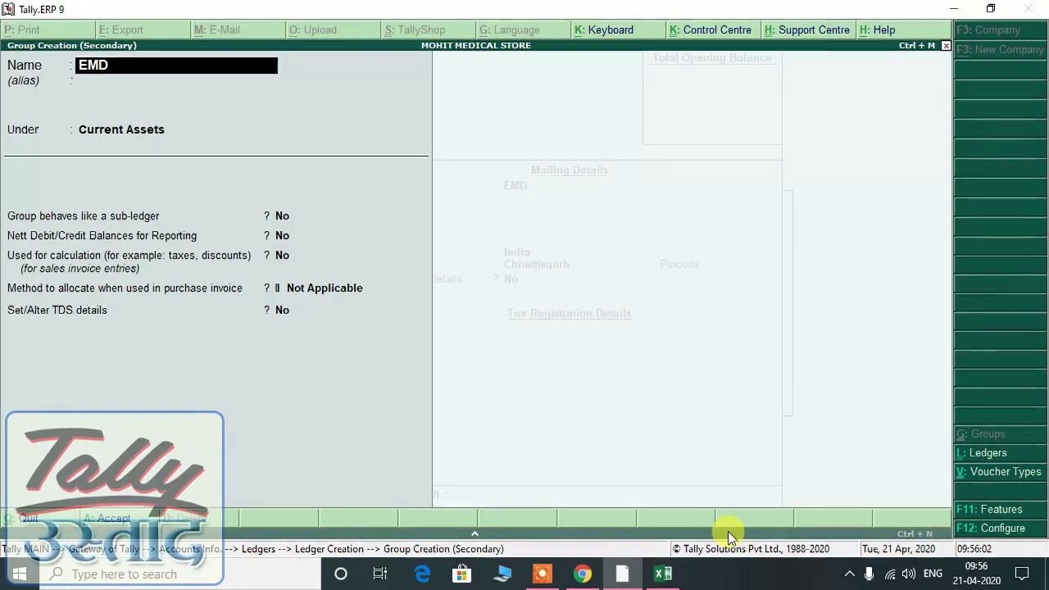
key(Return)
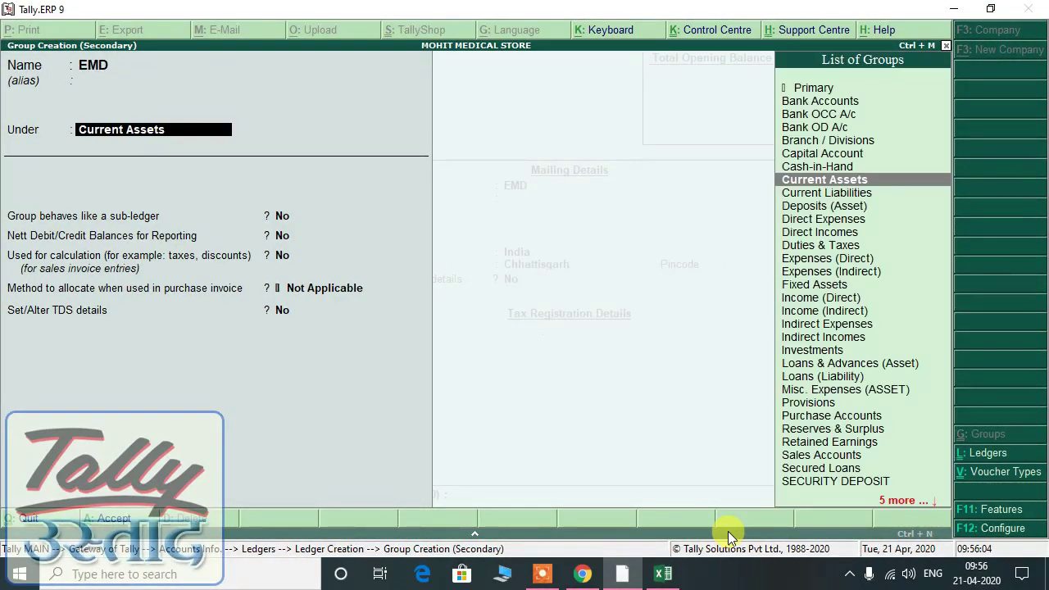
key(Return)
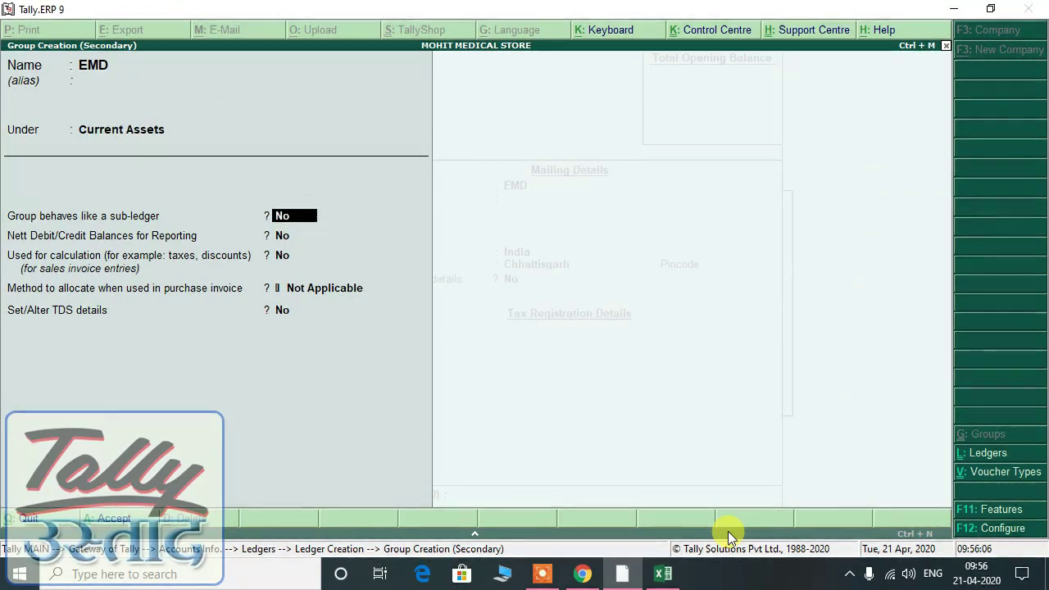
key(ctrl+a)
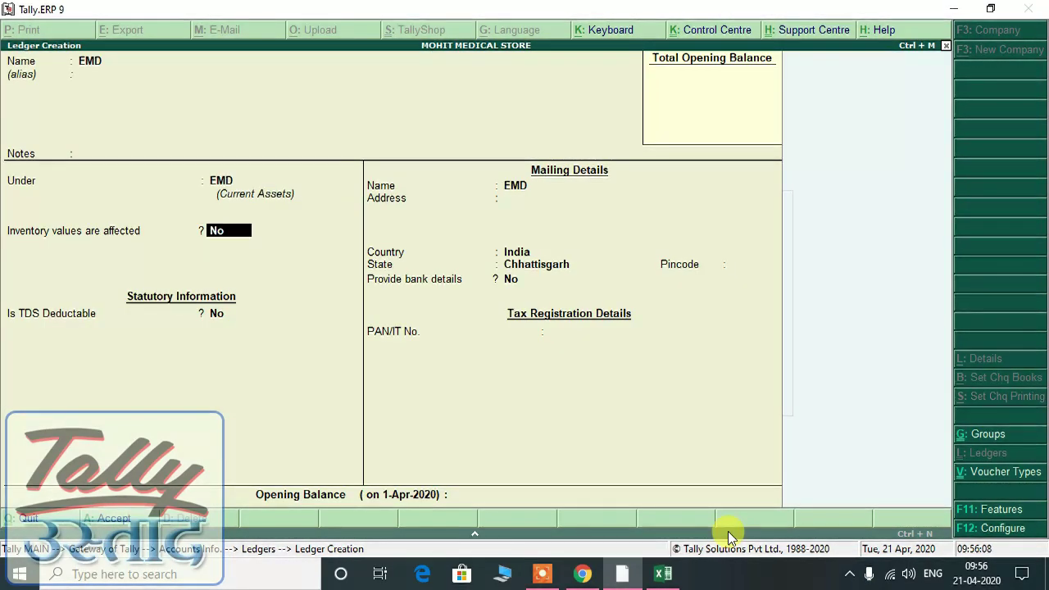
Keep the default inventory, TDS, mailing and bank details and save the EMD ledger without an opening balance
key(Return)
key(Return)
key(Return)
key(Return)
key(Return)
key(Return)
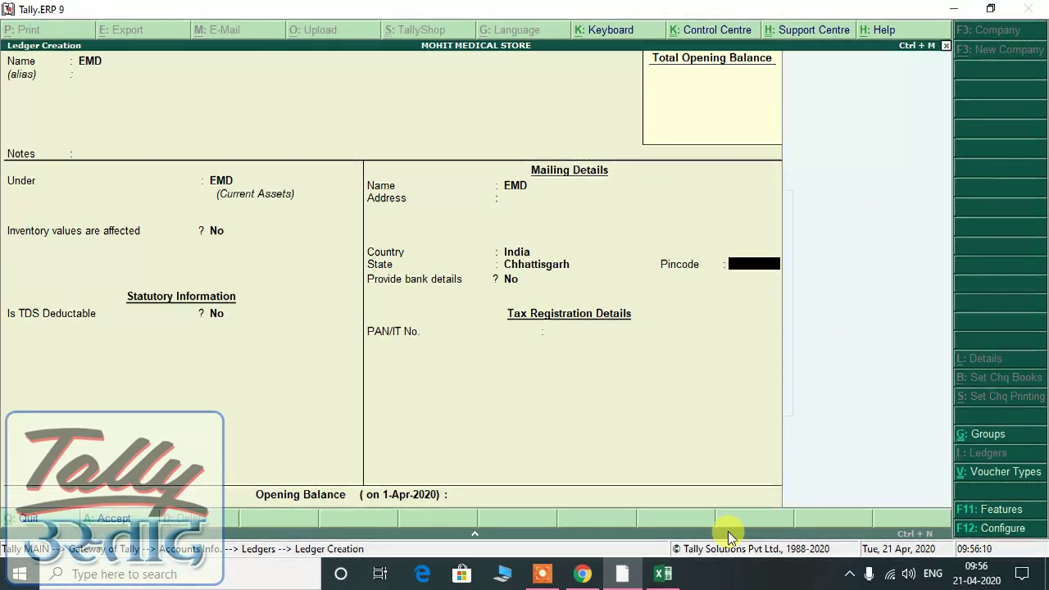
key(Return)
key(Return)
key(Return)
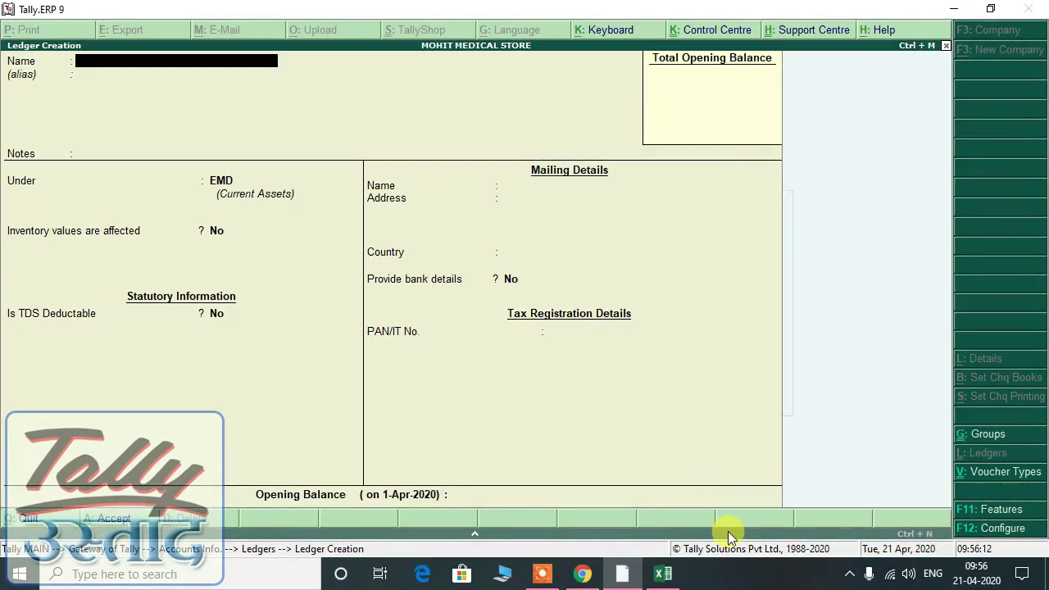
Switch to the Excel ledger list and enter SECURED LOAN as the group beside LOAN FROM BANK
key(alt+Tab)
key(Down)
key(ctrl+c)
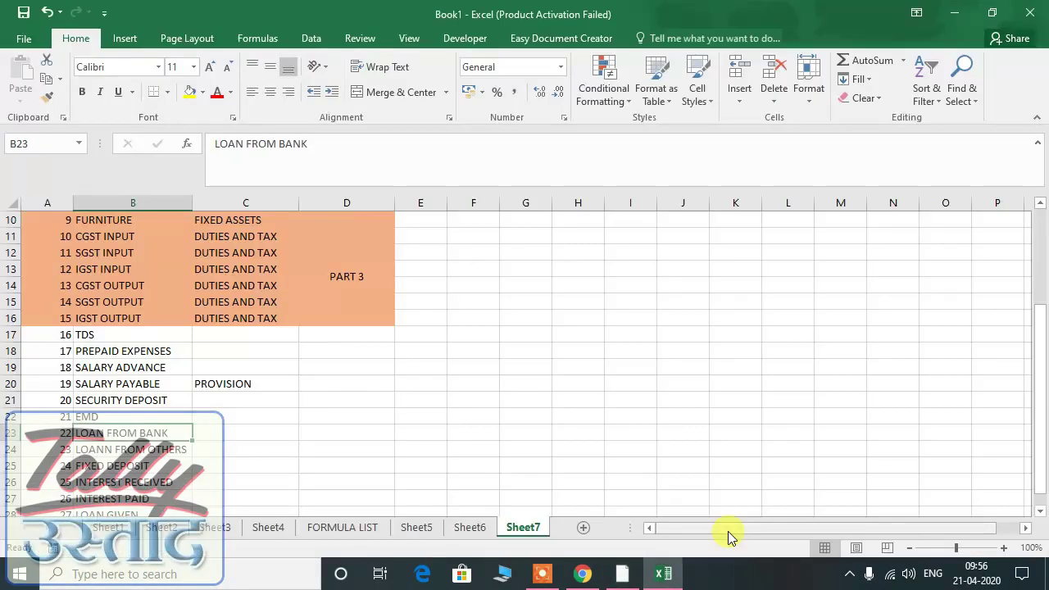
key(Right)
text(SECU)
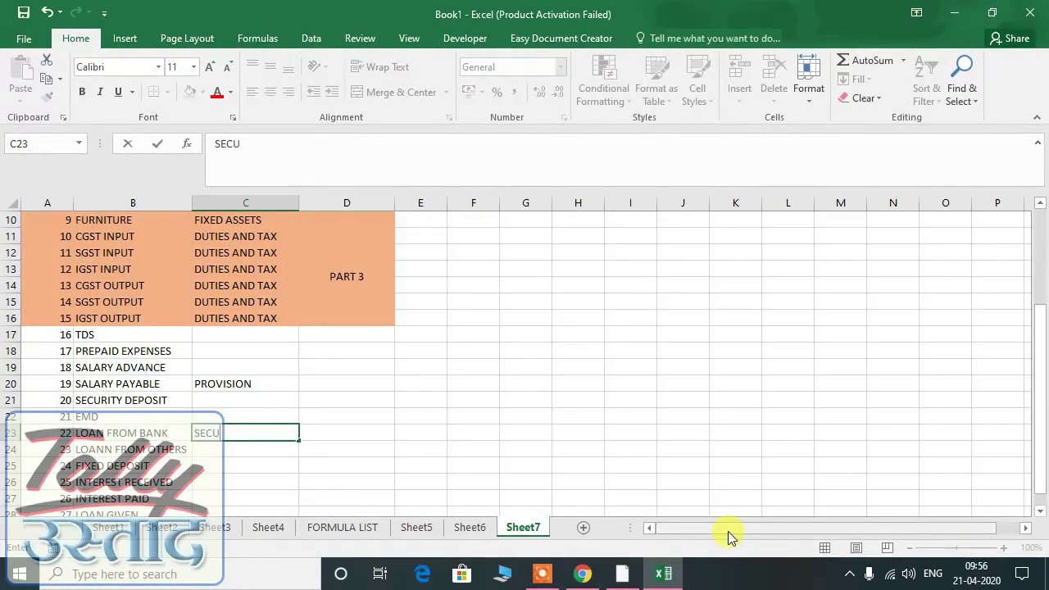
key(BackSpace)
key(BackSpace)
key(BackSpace)
text(ED LOAN)
key(Return)
key(Up)
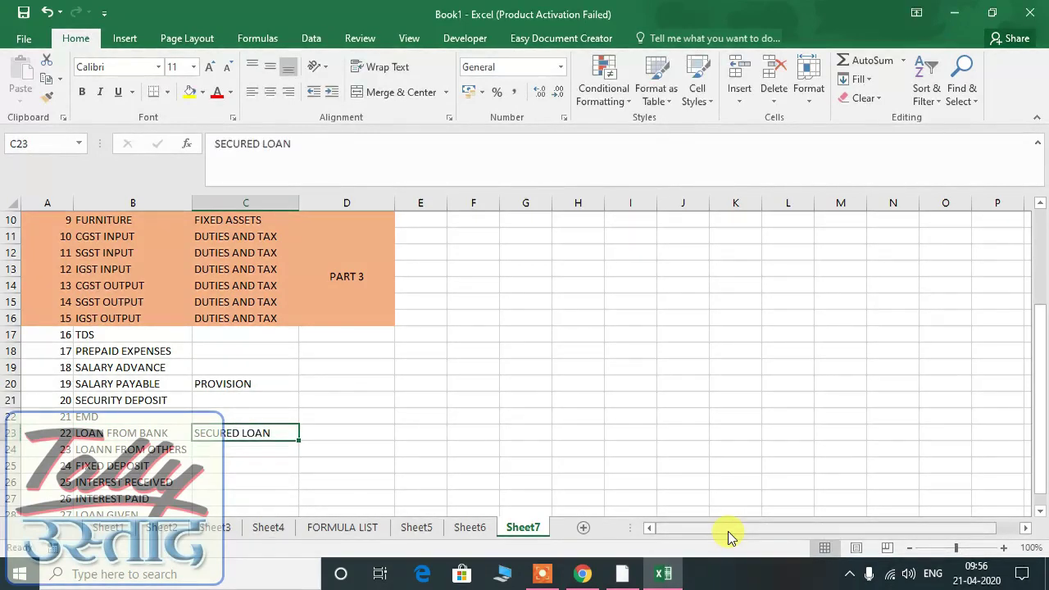
Return to Tally, name the new ledger LOAN FROM HDFC BANK and place it under Secured Loans
key(Left)
key(Left)
key(alt+Tab)
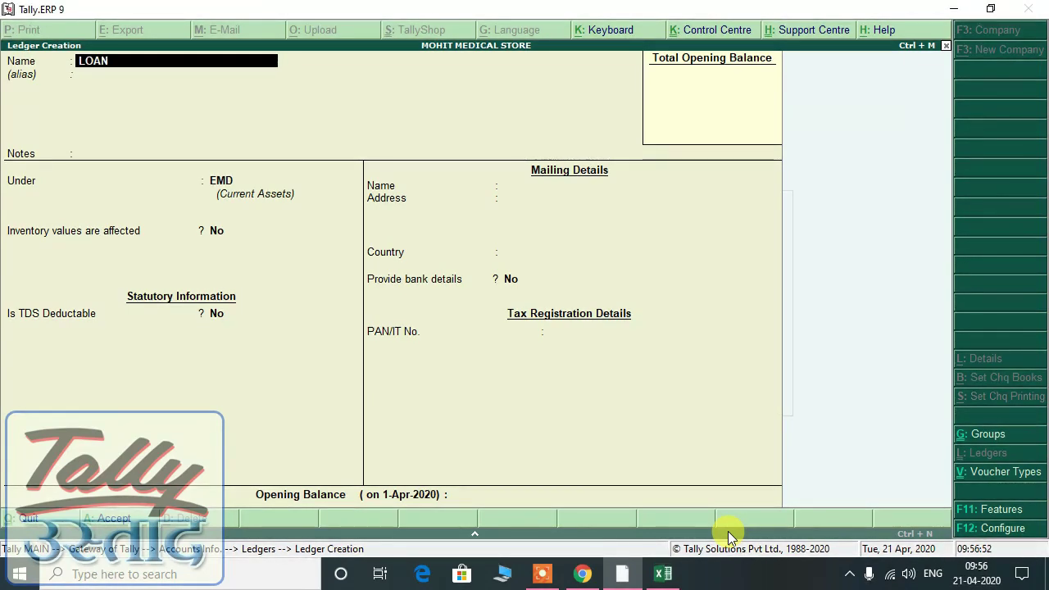
text(ROM HD)
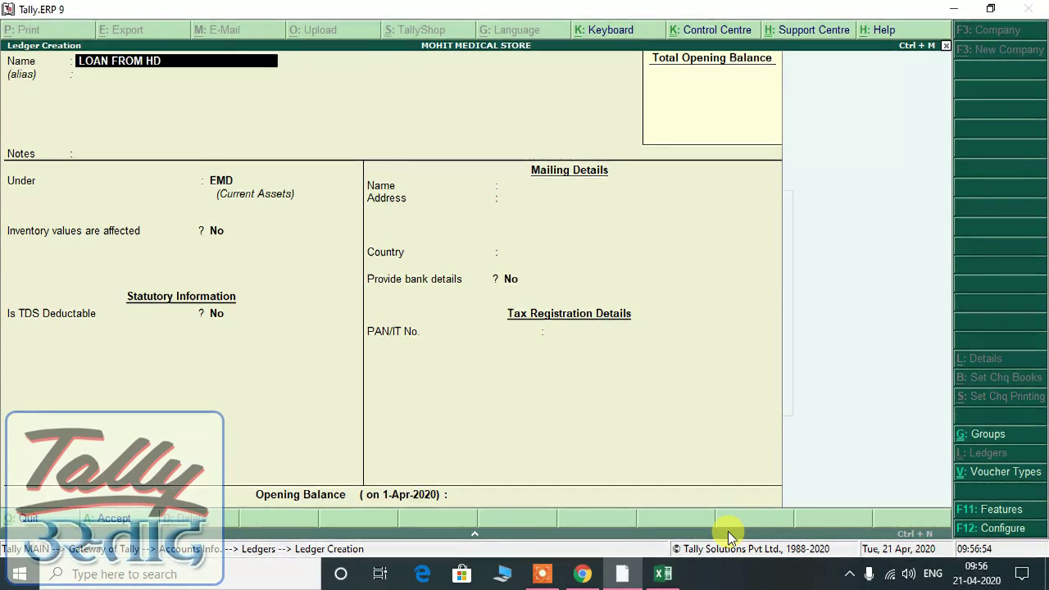
text(FC BANK)
key(Return)
key(Return)
key(Return)
text(SU)
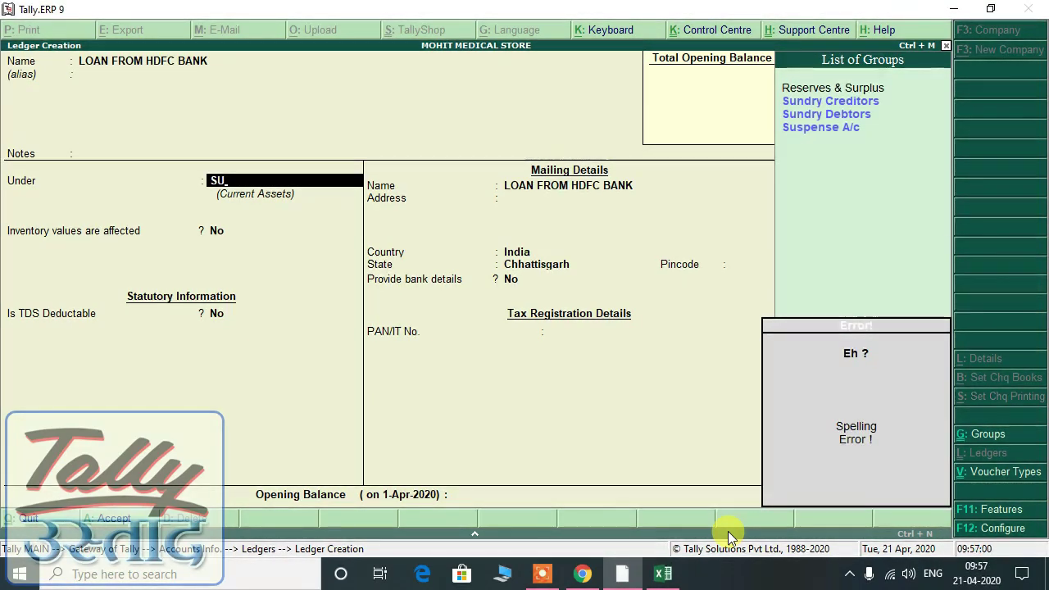
key(BackSpace)
text(ECU)
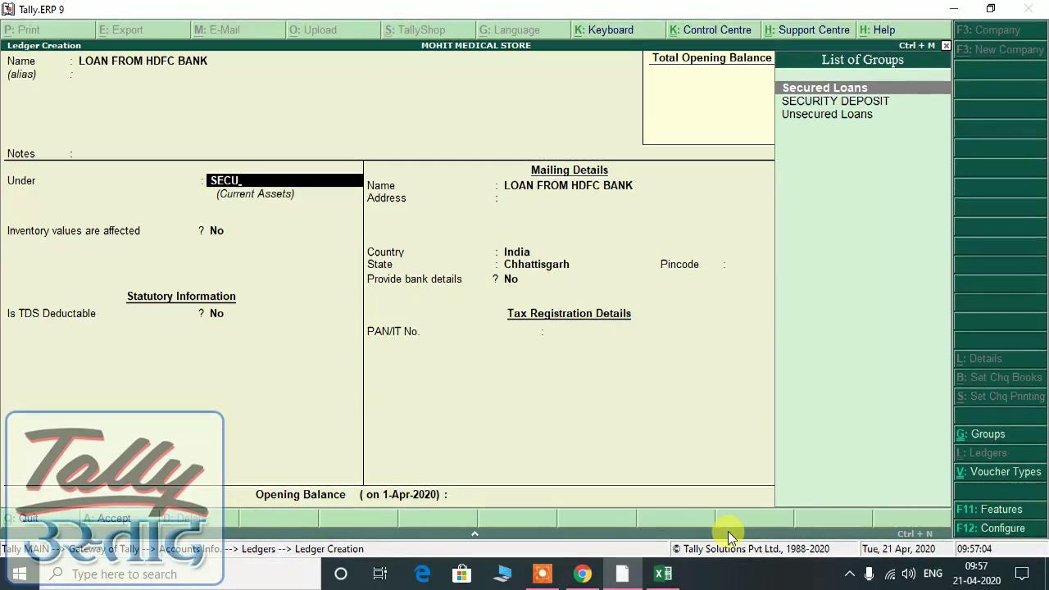
key(Return)
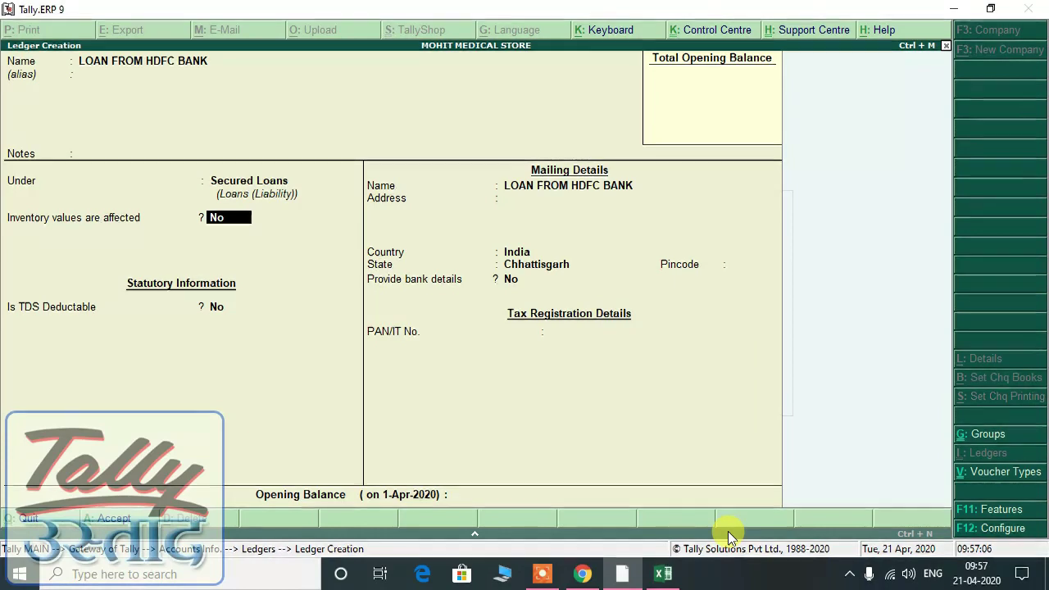
Accept the default details and save the LOAN FROM HDFC BANK ledger without an opening balance
key(Return)
key(Return)
key(Return)
key(Return)
key(Return)
key(Return)
key(Return)
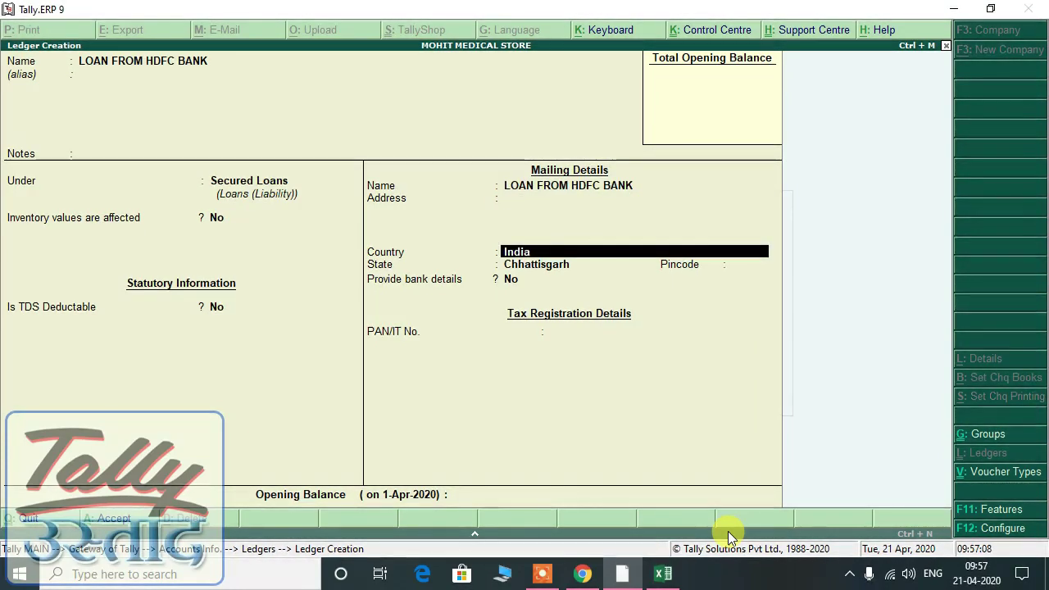
key(Return)
key(Return)
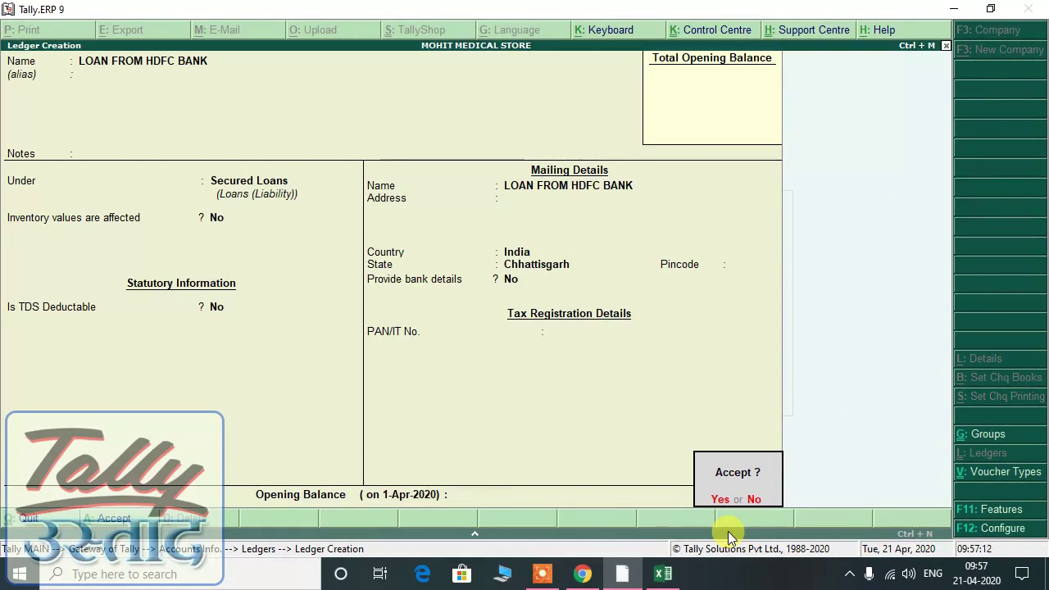
key(Return)
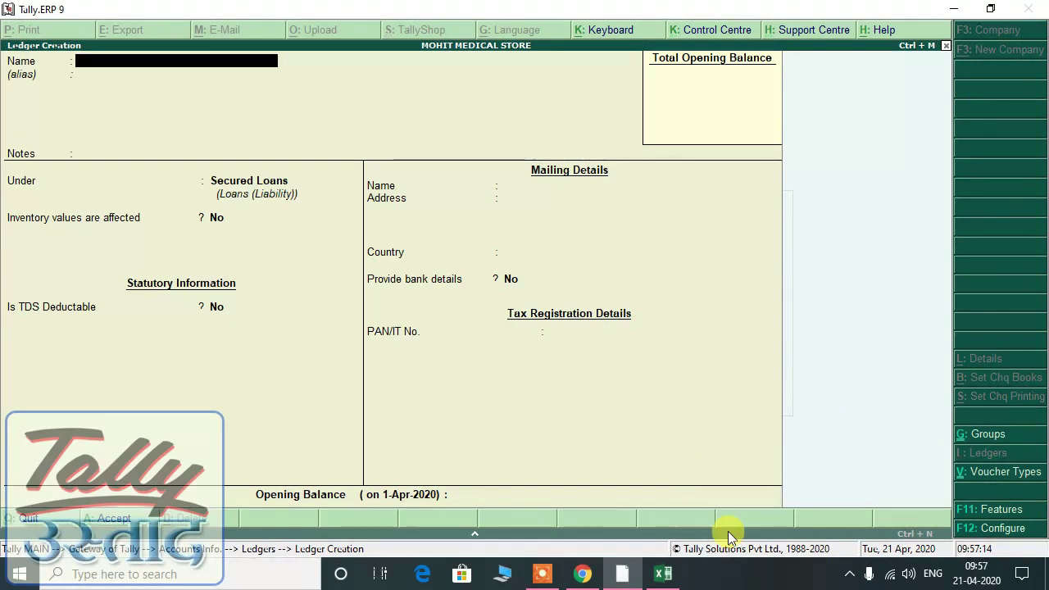
Select LOANN FROM OTHERS in the Excel list, then name the Tally ledger LOAN FROM plus the lender's name, under Unsecured Loans
key(alt+Tab)
key(Right)
key(Down)
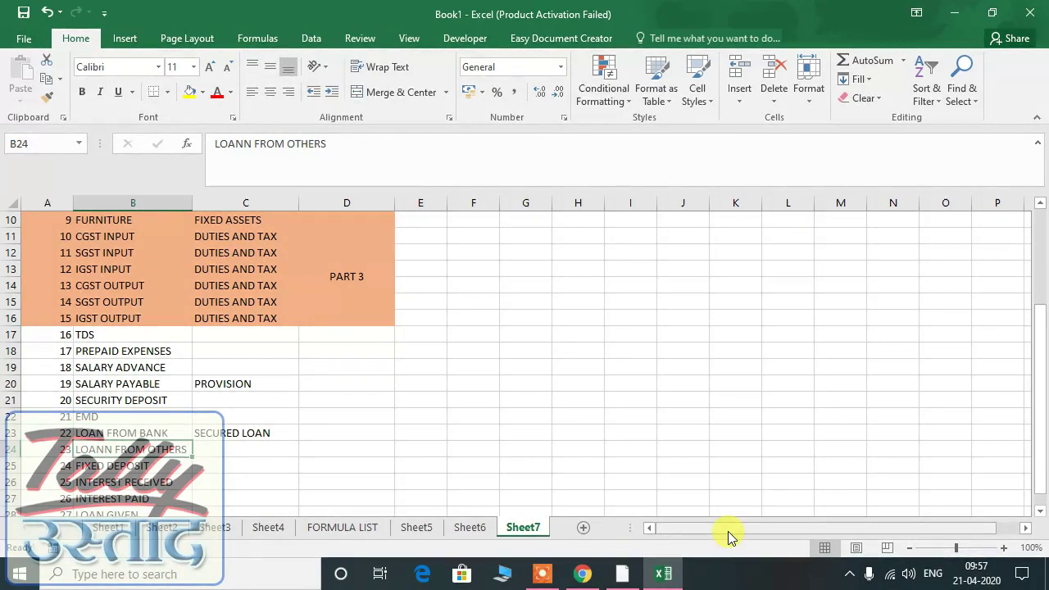
key(alt+Tab)
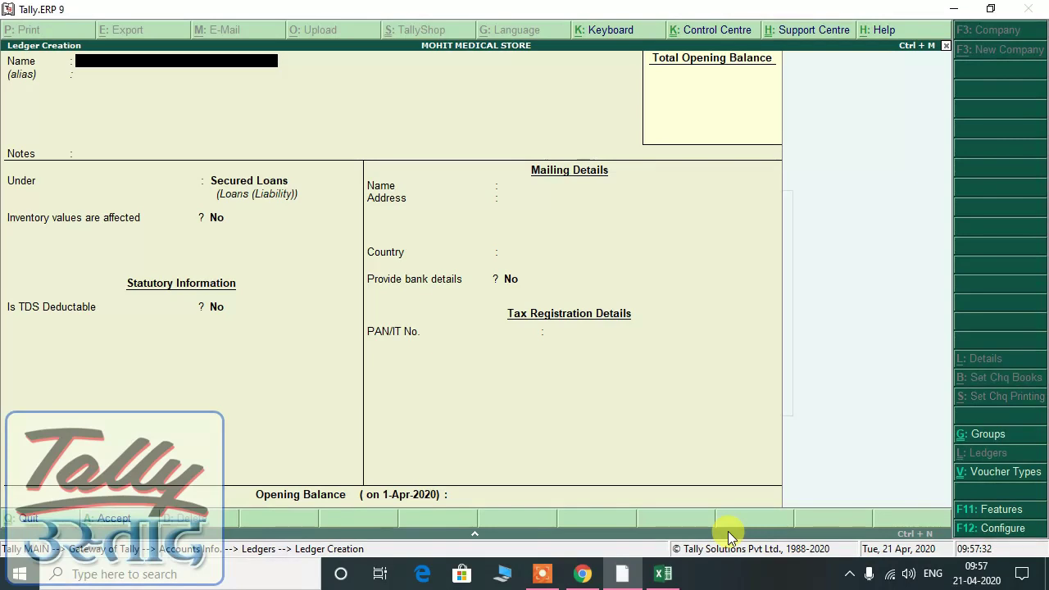
text(FROM RAJA)
key(Return)
key(Return)
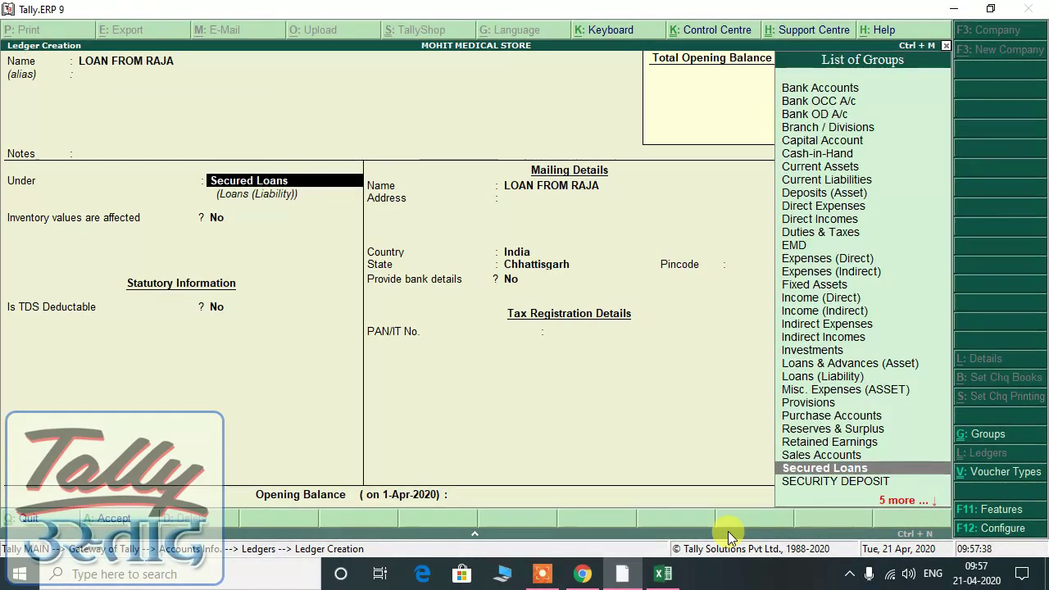
text(UNSE)
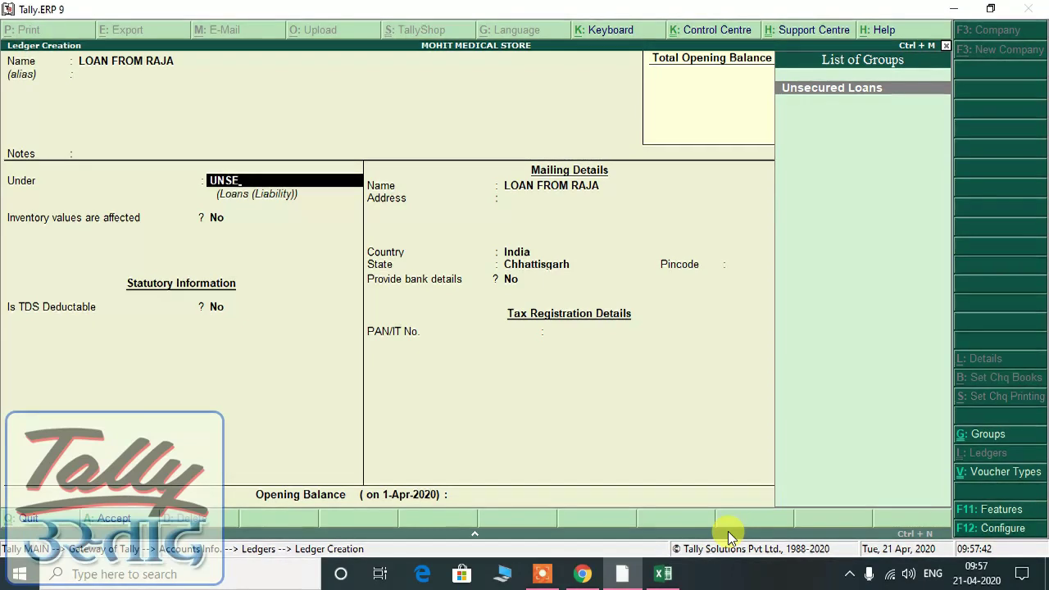
key(Return)
Leave the remaining details of the individual lender's loan ledger at their defaults and save it
key(Return)
key(Return)
key(Return)
key(Return)
key(Return)
key(Return)
key(Return)
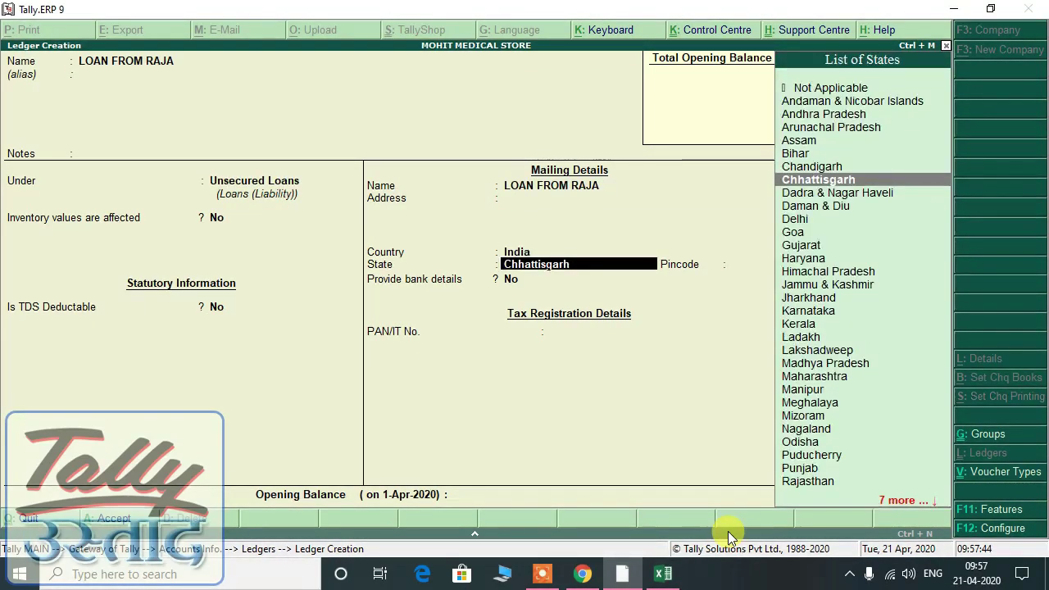
key(Return)
key(Return)
Switch to the Excel list and enter UNSECURED LOAN as the group beside LOANN FROM OTHERS
key(alt+Tab)
key(Right)
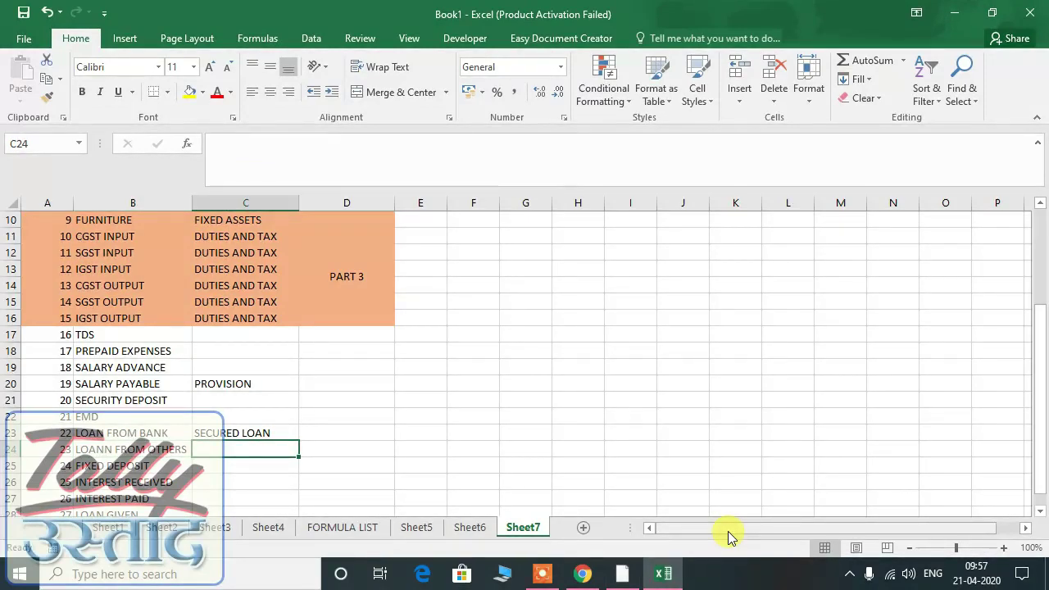
text(UNSECURED L)
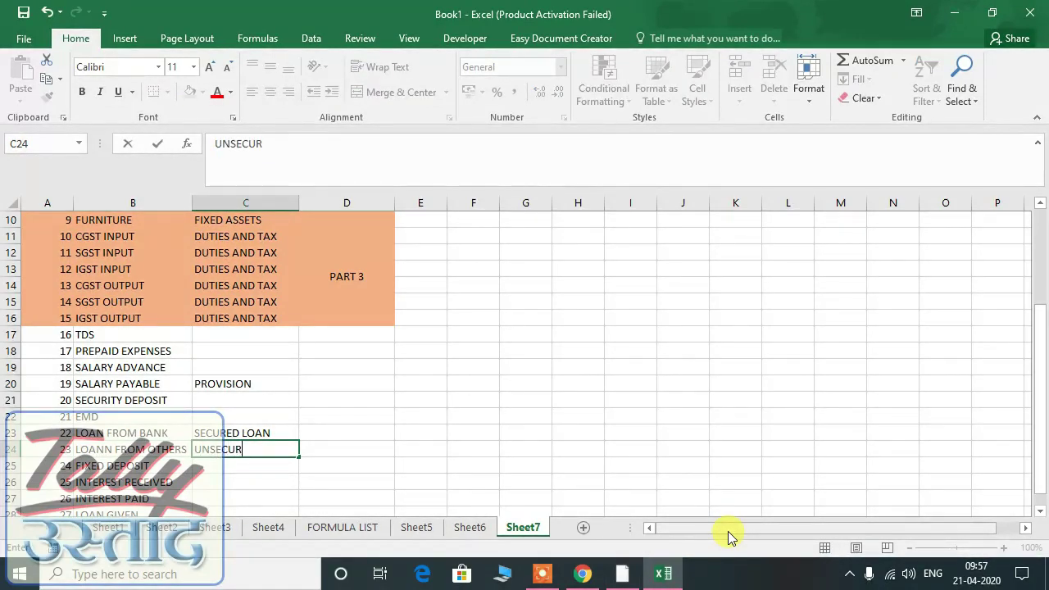
key(Up)
Enter DUTIES AND TAX as the group beside TDS in cell C17
key(Up)
key(Up)
key(Up)
key(Up)
key(Up)
key(Up)
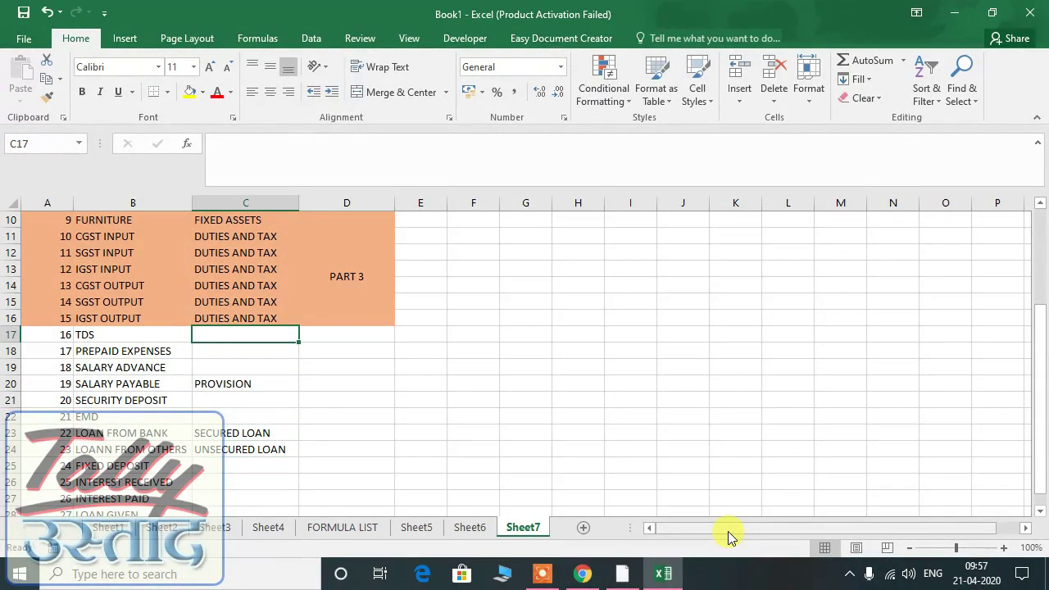
text(DUTE)
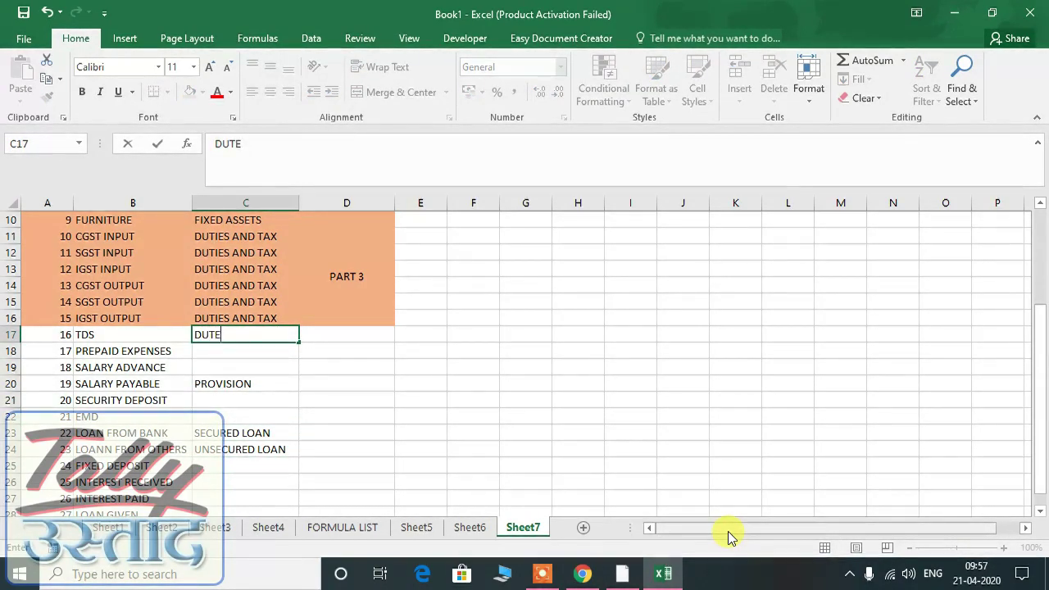
key(BackSpace)
text(IES AND TAX)
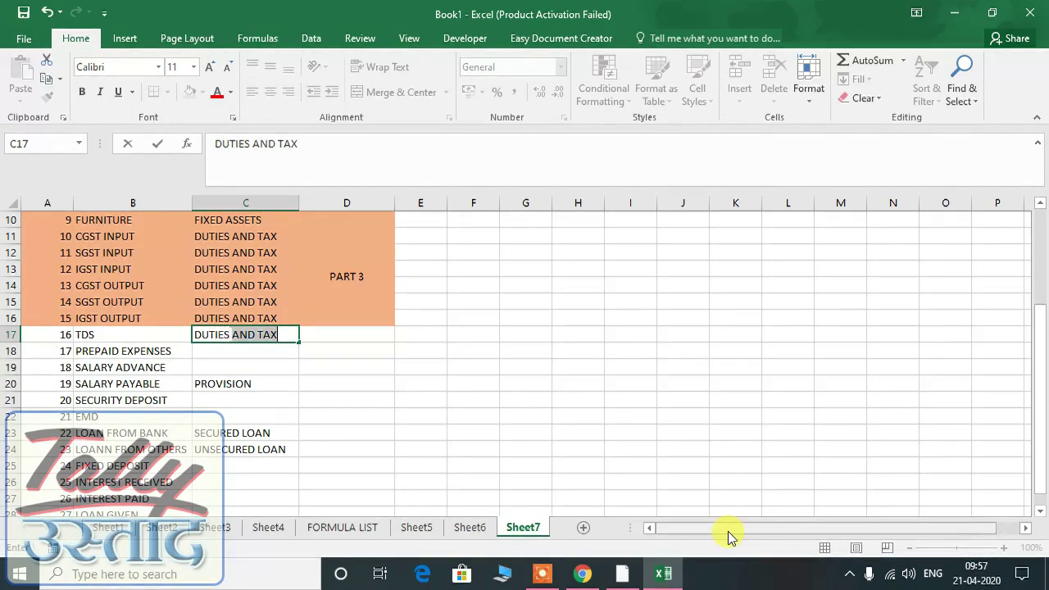
key(Return)
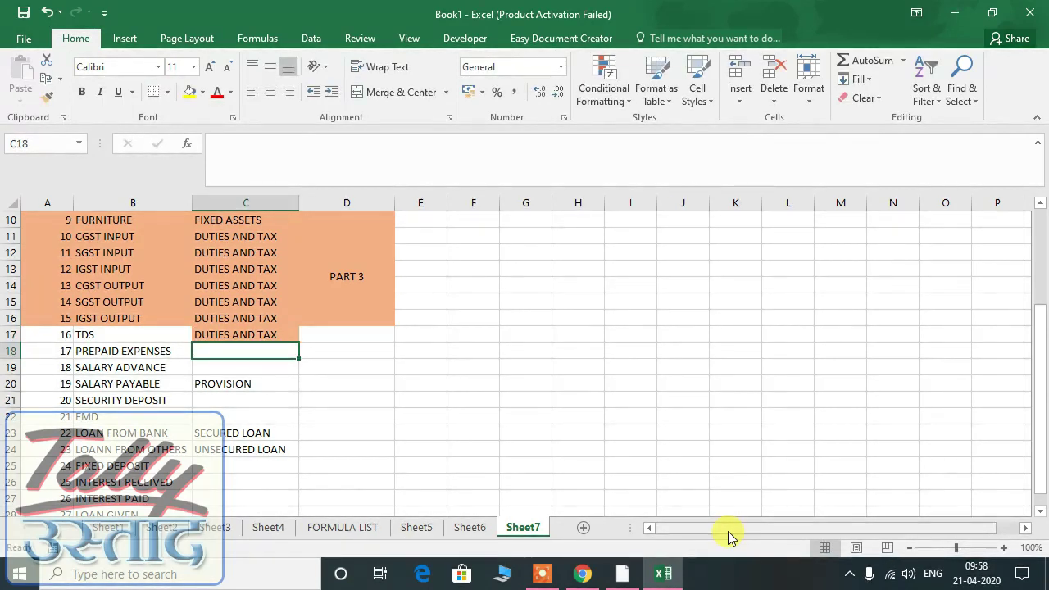
Enter CURRENT ASSETS beside PREPAID EXPENSES and LOANS AND ADVANCE beside SALARY ADVANCE
text(CURRENT ASSETS)
key(Return)
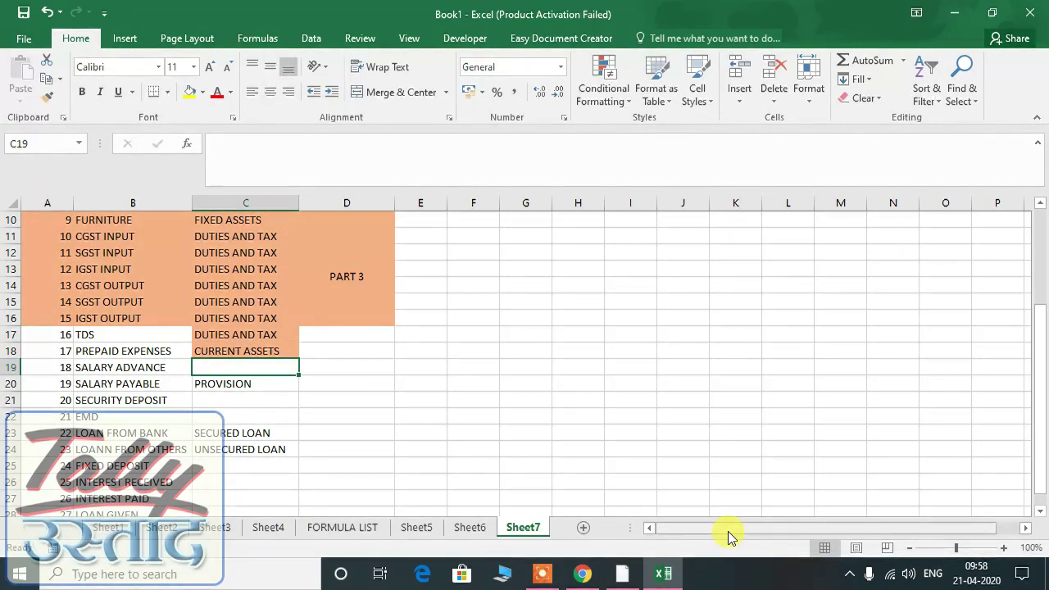
text(LOAND)
text( AND ADVANCE)
key(Return)
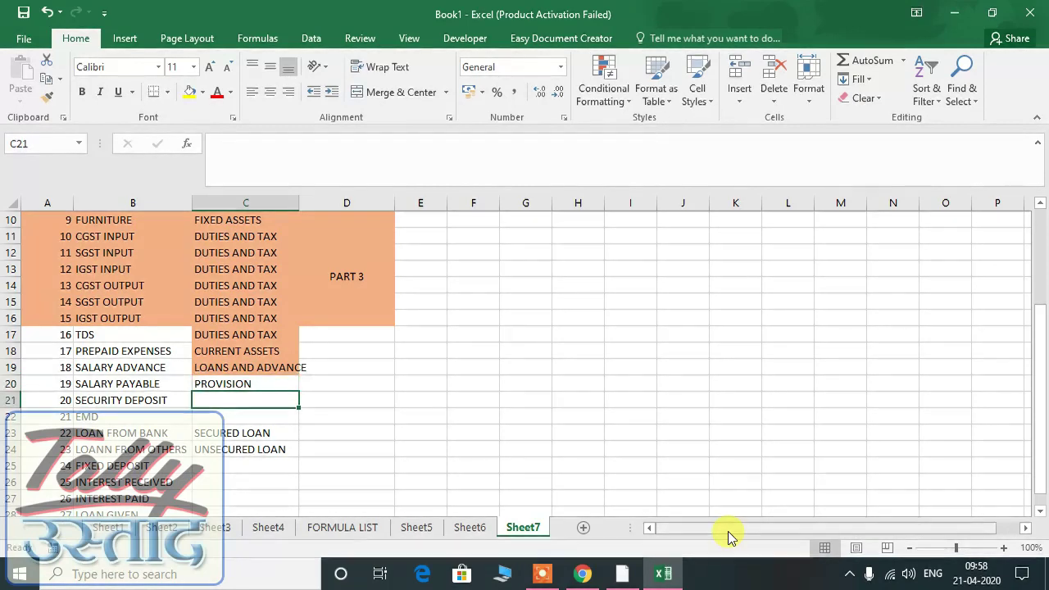
Enter DEPOSIT ASSETS beside SECURITY DEPOSIT and copy it down to the EMD row
text(DEPOSIT ASSETS)
key(Return)
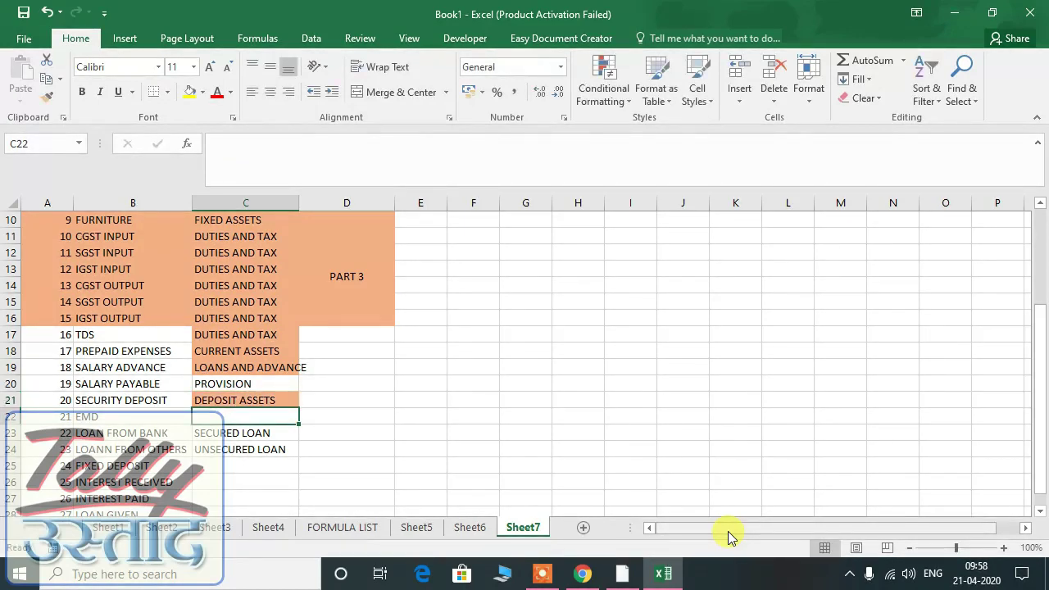
key(ctrl+d)
Select FIXED DEPOSIT in the Excel list and name the new Tally ledger FIXED DEPOSIT
key(Down)
key(Down)
key(Down)
key(Left)
key(Left)
key(Right)
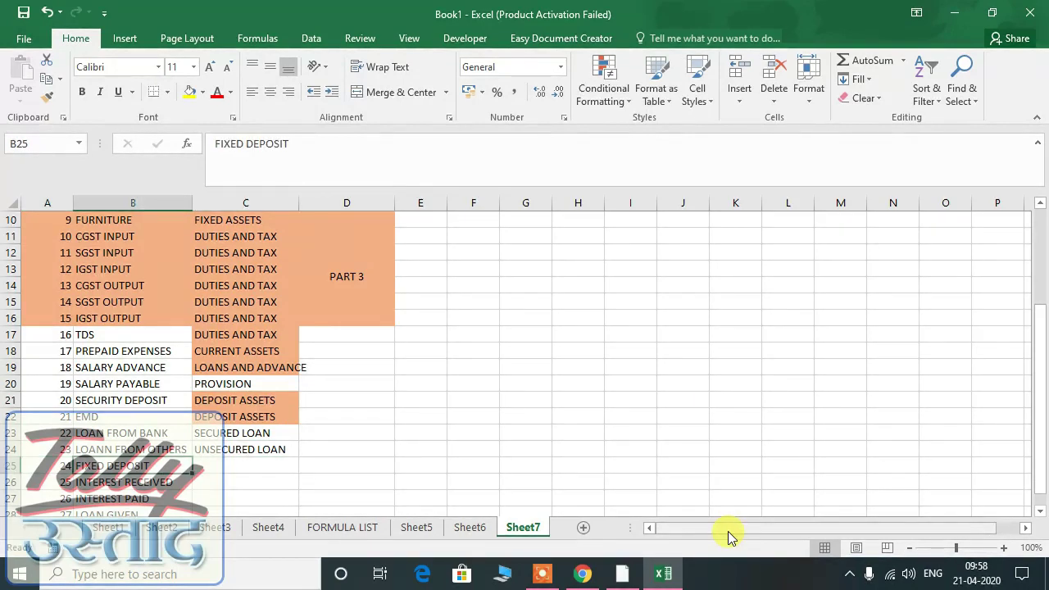
key(Right)
key(Left)
key(Left)
key(Right)
key(alt+Tab)
text(FIXED)
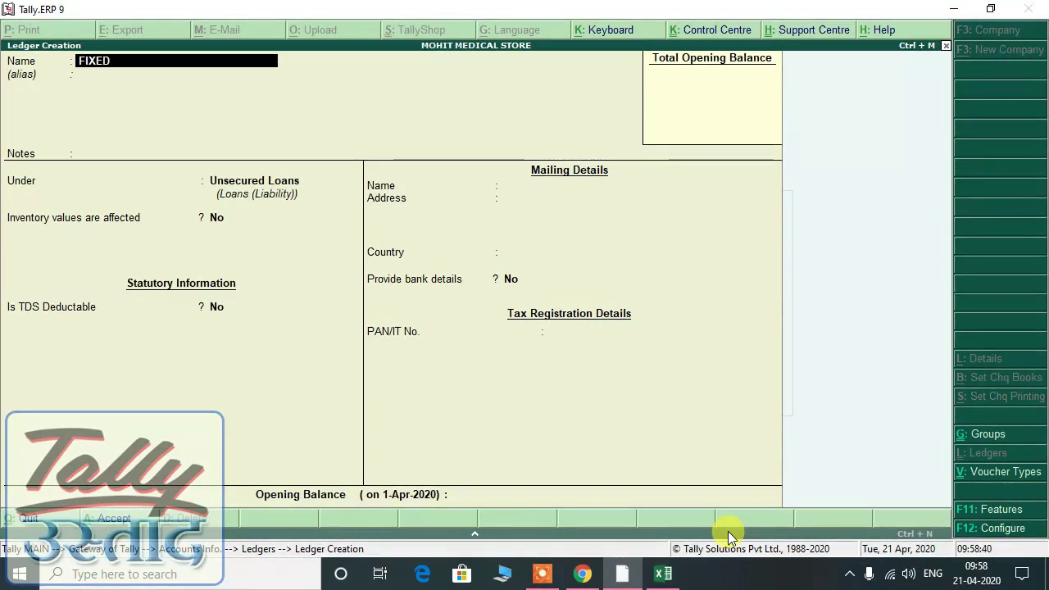
text( DEPOSIT)
key(Return)
Place the FIXED DEPOSIT ledger under the Deposits (Asset) group
text(FI)
key(BackSpace)
key(BackSpace)
text(DE)
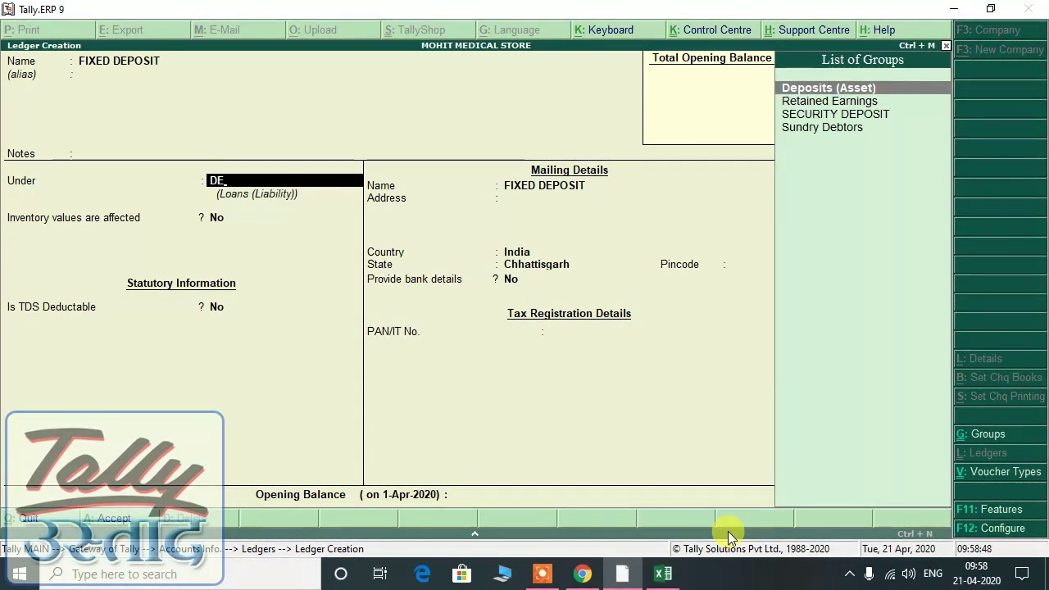
key(Return)
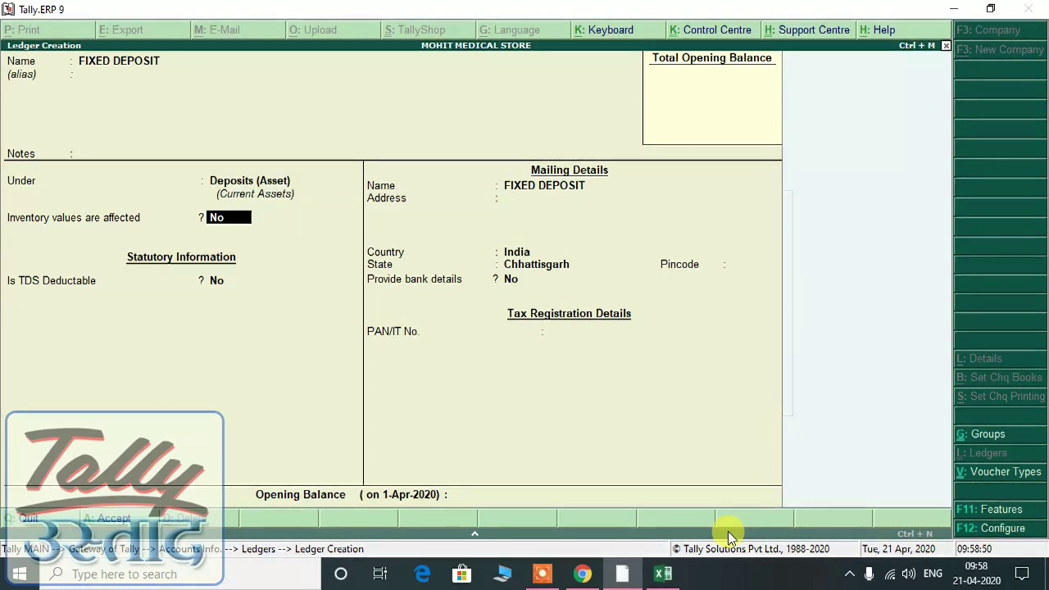
Create a group named FIXED DEPOSIT WITH SBI under Current Assets and use it as the FIXED DEPOSIT ledger's parent group
key(BackSpace)
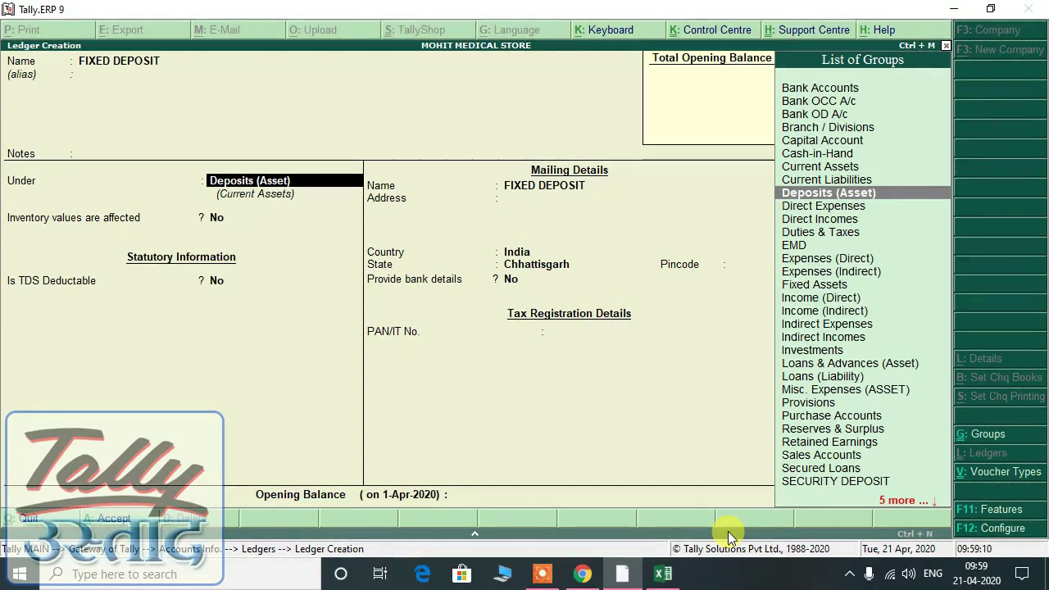
key(alt+c)
text(FI)
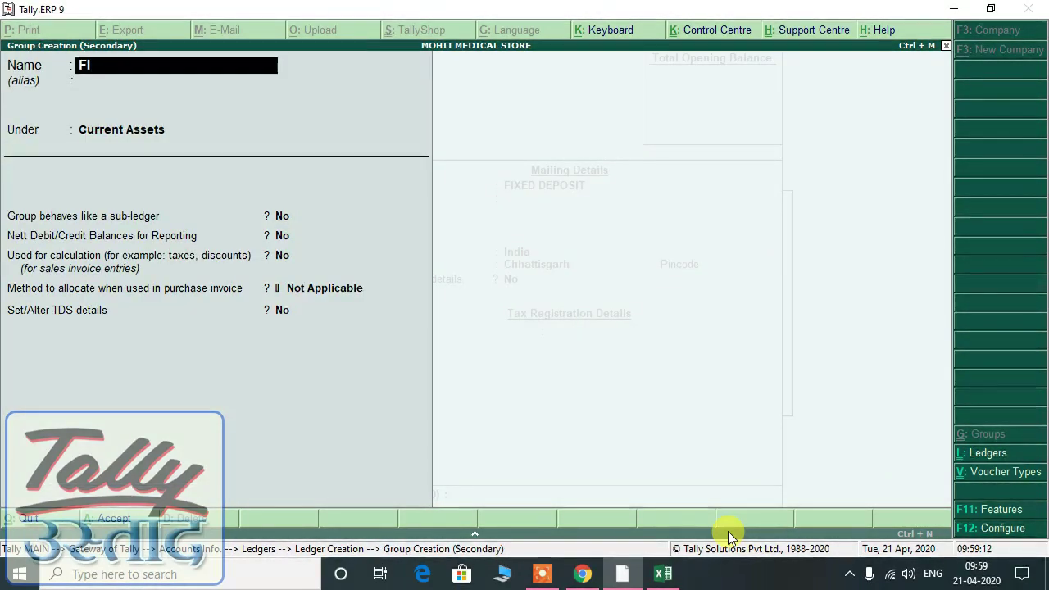
text(XED DEPOSIT WITH SBI)
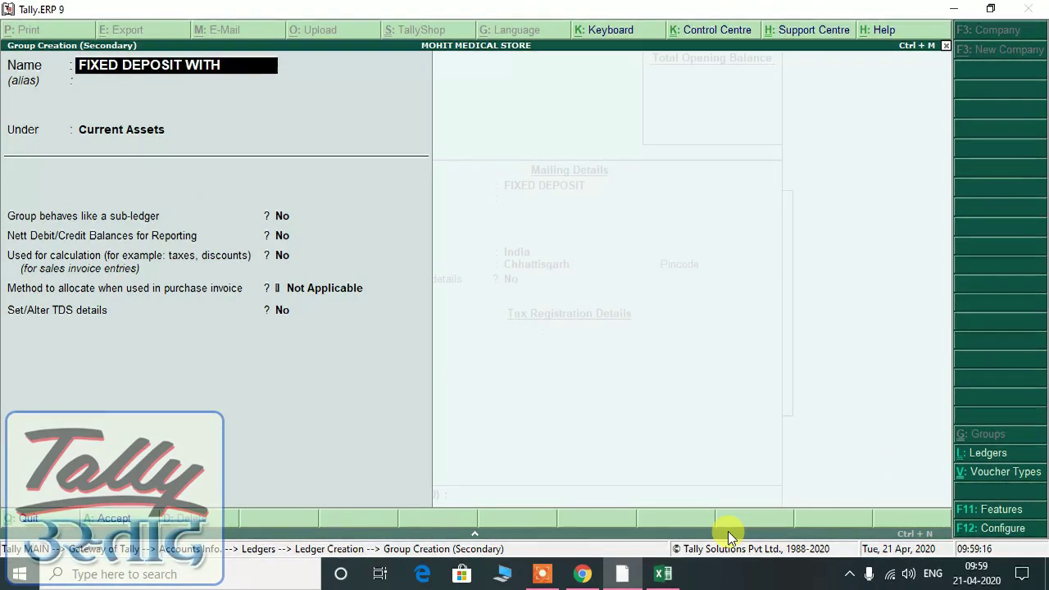
key(Return)
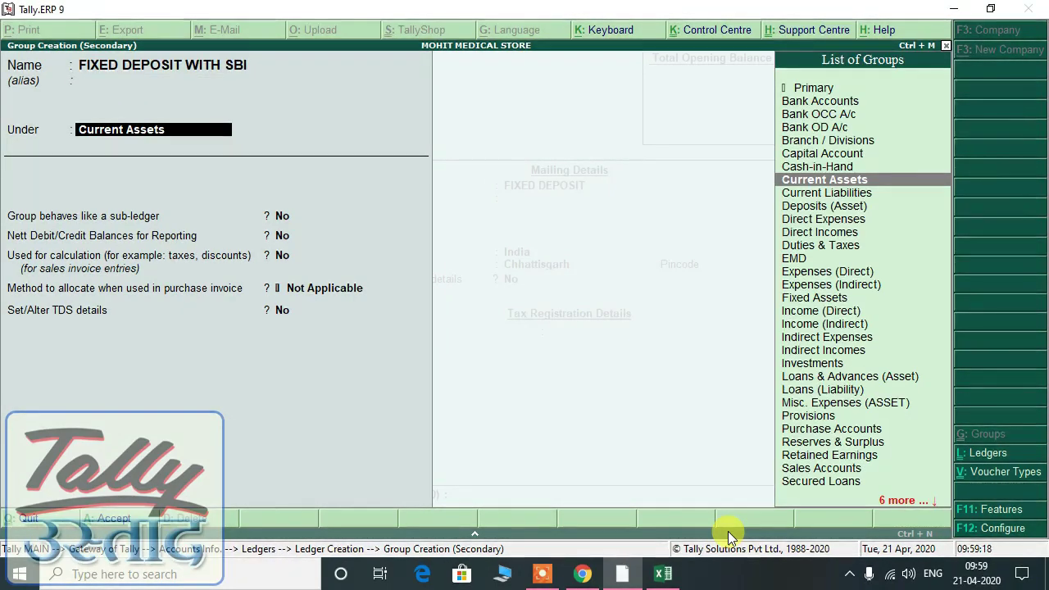
key(Return)
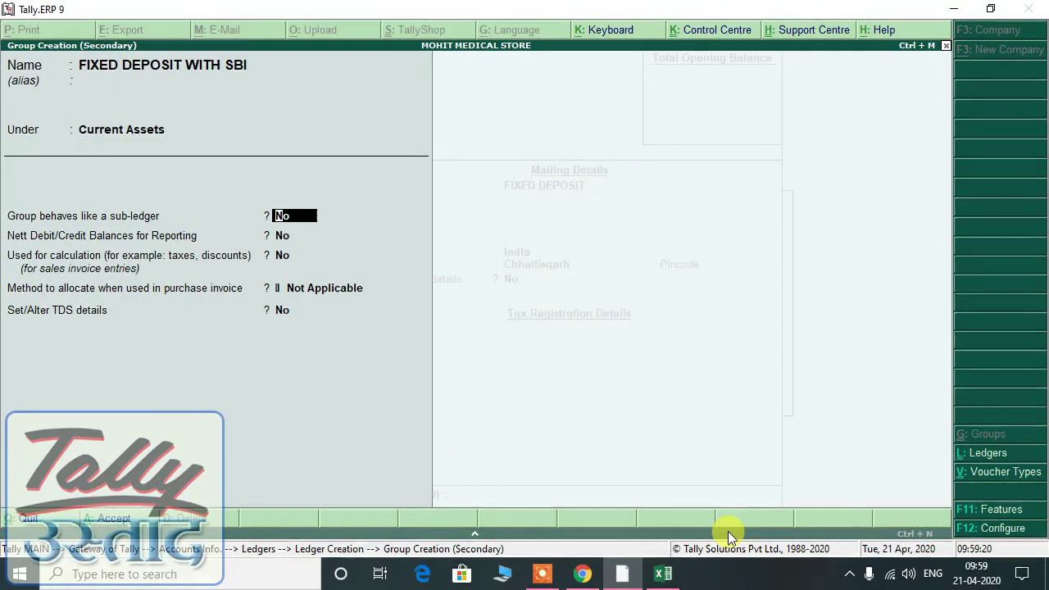
key(ctrl+a)
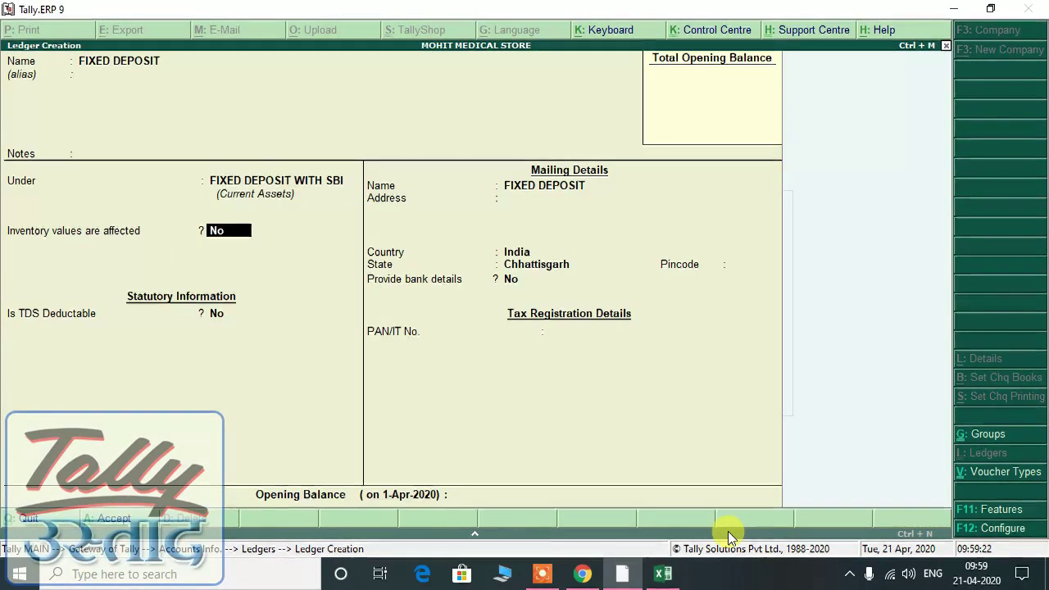
Leave the remaining FIXED DEPOSIT ledger fields at their defaults and save the ledger
key(Return)
key(Return)
key(Return)
key(Return)
key(Return)
key(Return)
key(Return)
key(Return)
key(Return)
key(Return)
Select INTEREST RECEIVED in the Excel list and name the new Tally ledger INTEREST RECEIVED
key(alt+Tab)
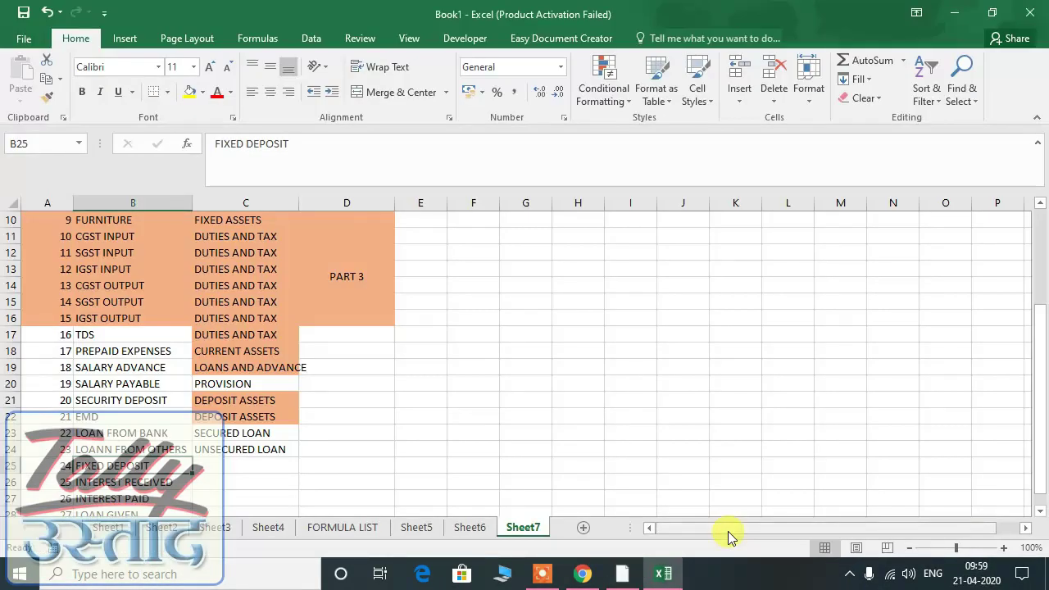
key(Right)
key(Down)
key(Left)
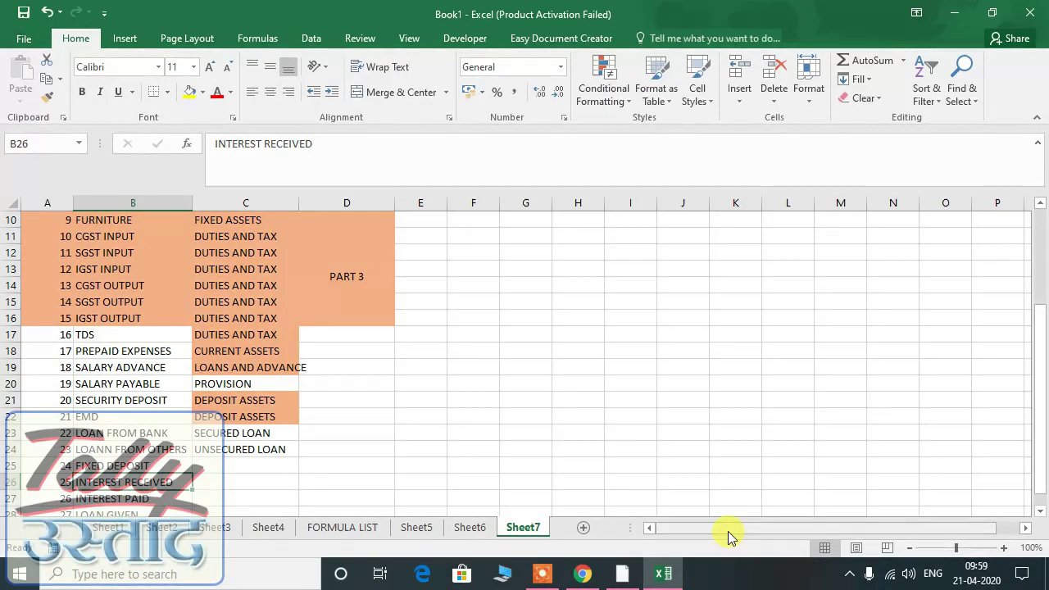
key(alt+Tab)
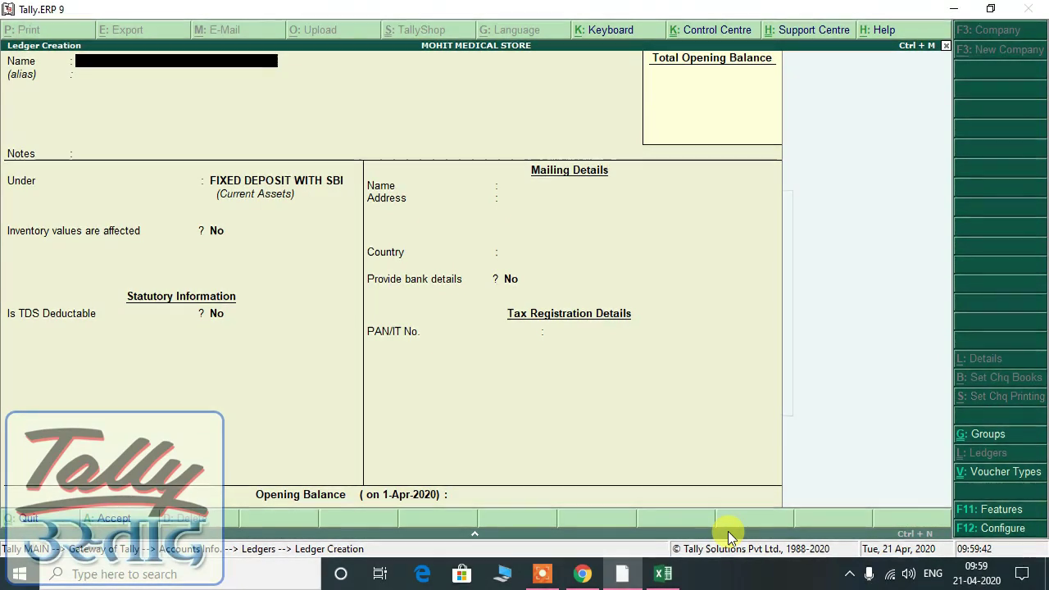
text(INTER)
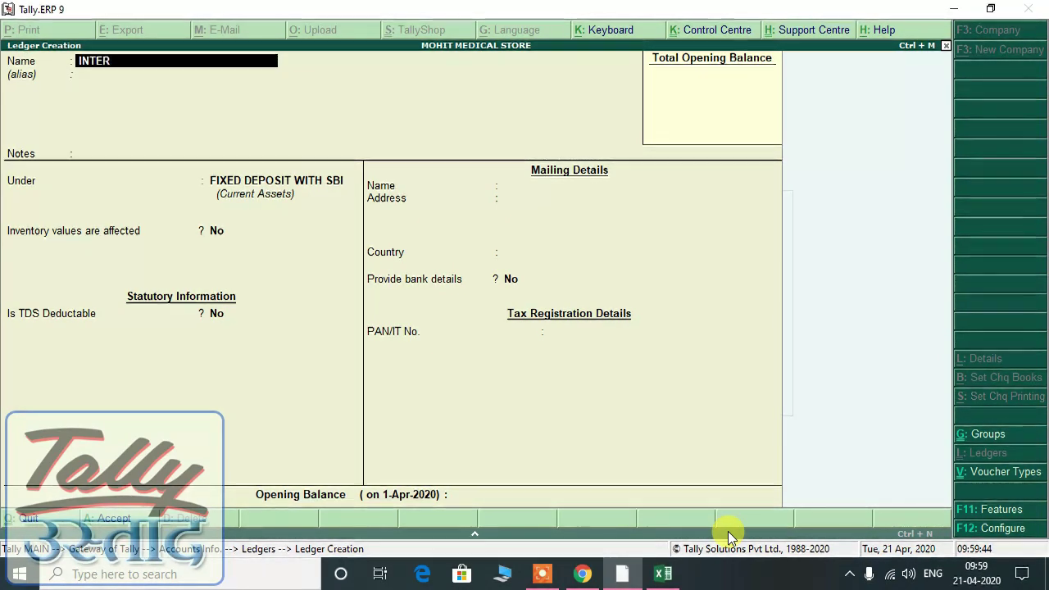
text(EST RECEIVED)
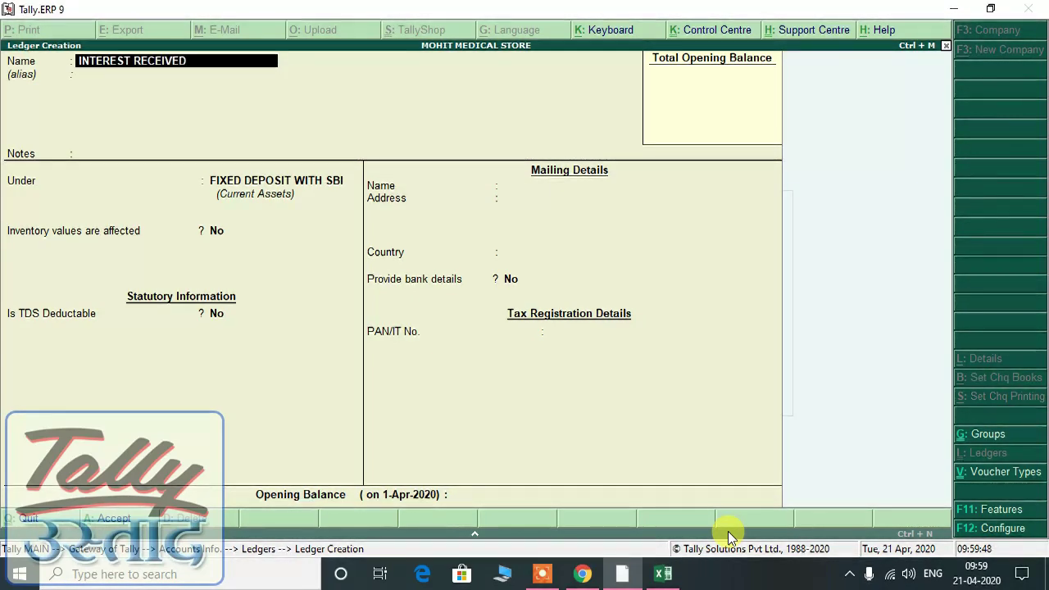
key(Return)
key(Return)
key(Return)
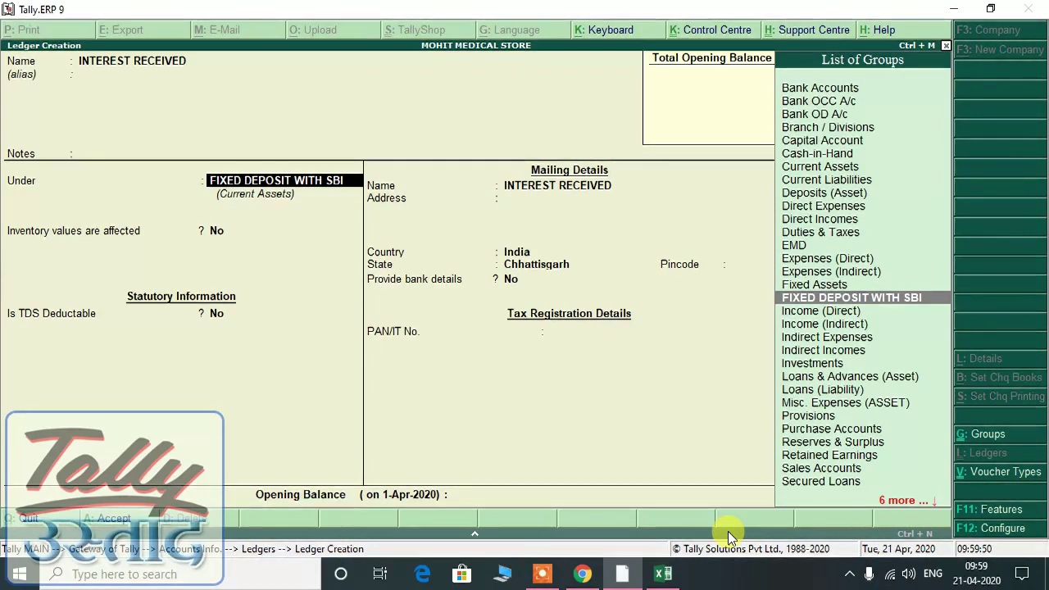
Place the INTEREST RECEIVED ledger under Indirect Incomes and save it with the other fields at their defaults
text(IN)
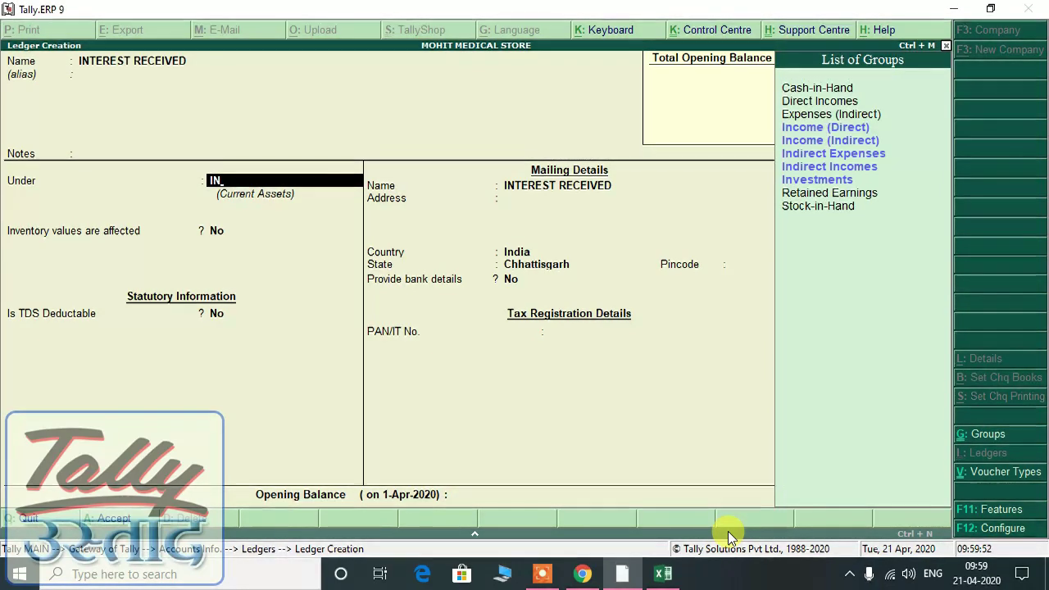
key(Down)
key(Down)
key(Down)
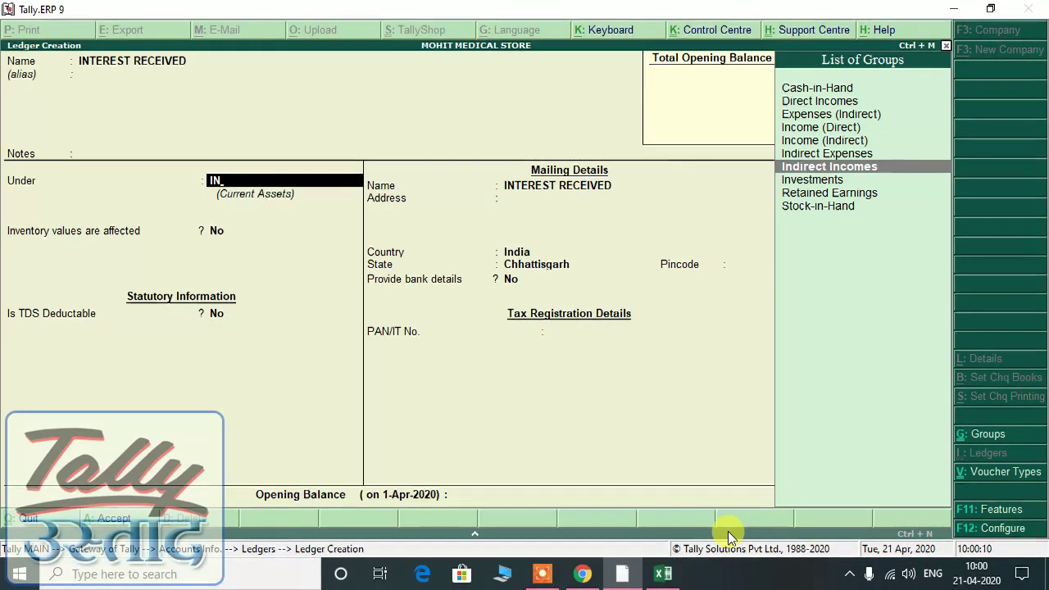
key(Return)
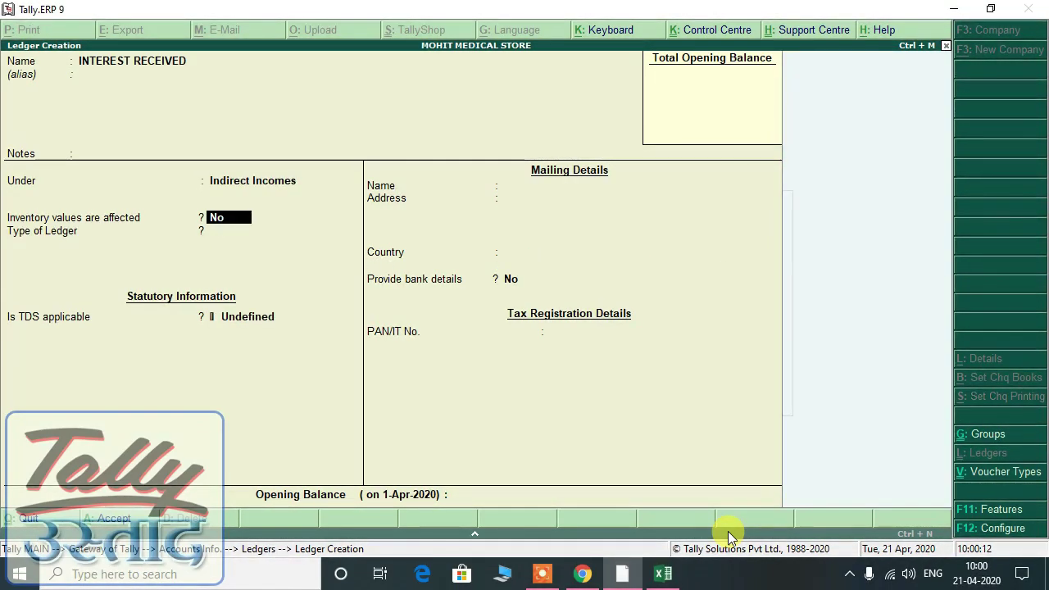
key(Return)
key(Return)
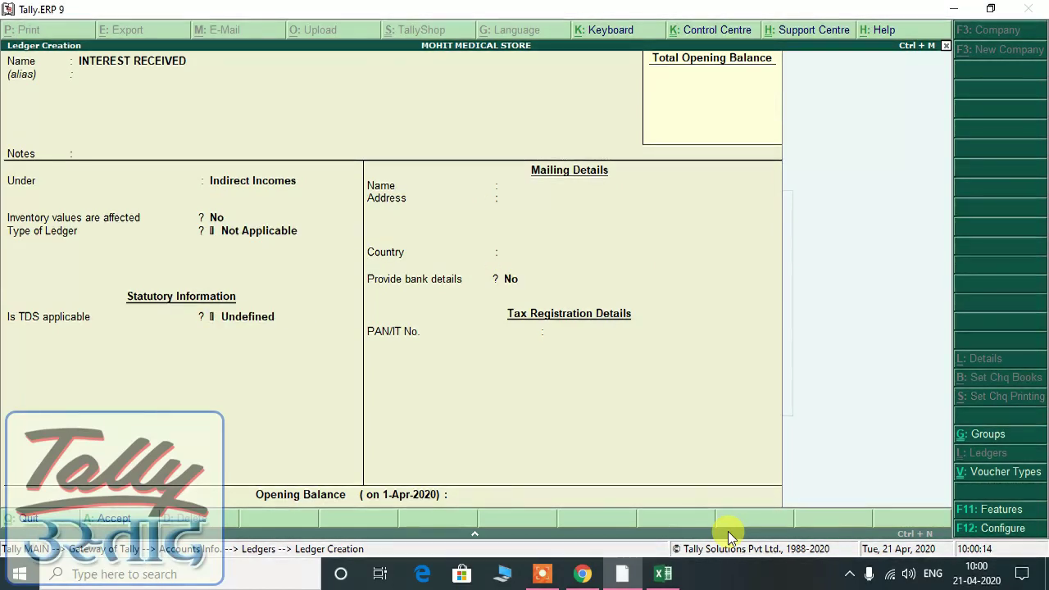
key(Return)
key(Return)
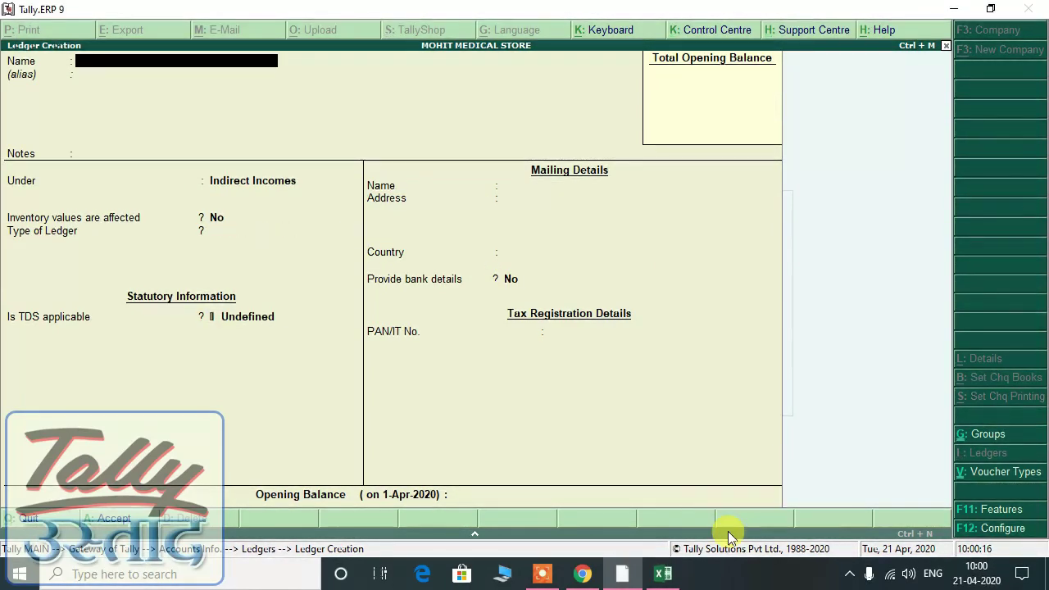
Select INTEREST PAID in the Excel list and name the new Tally ledger INTEREST PAID
key(alt+Tab)
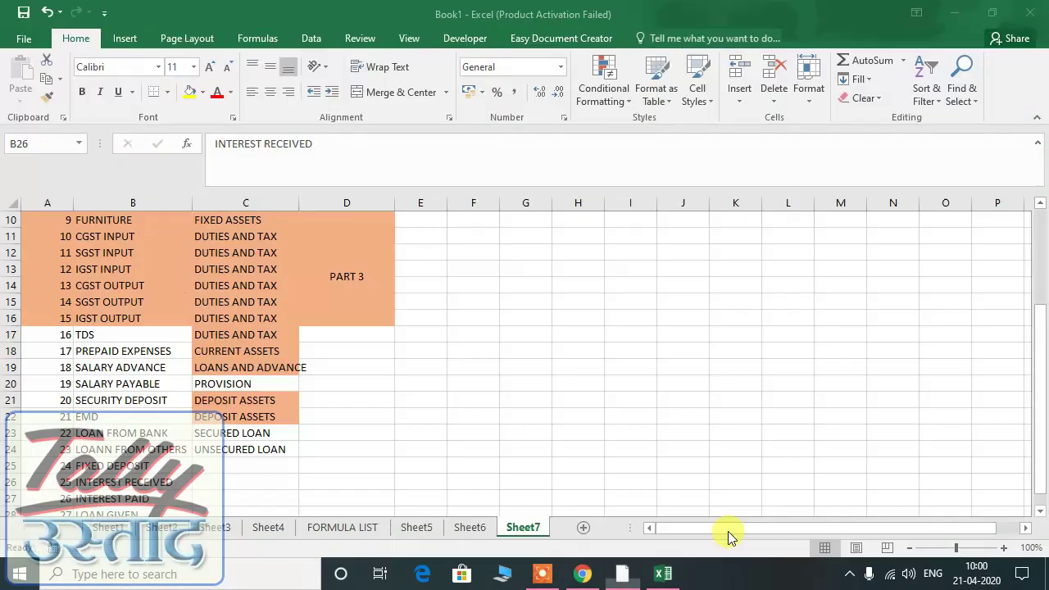
key(Down)
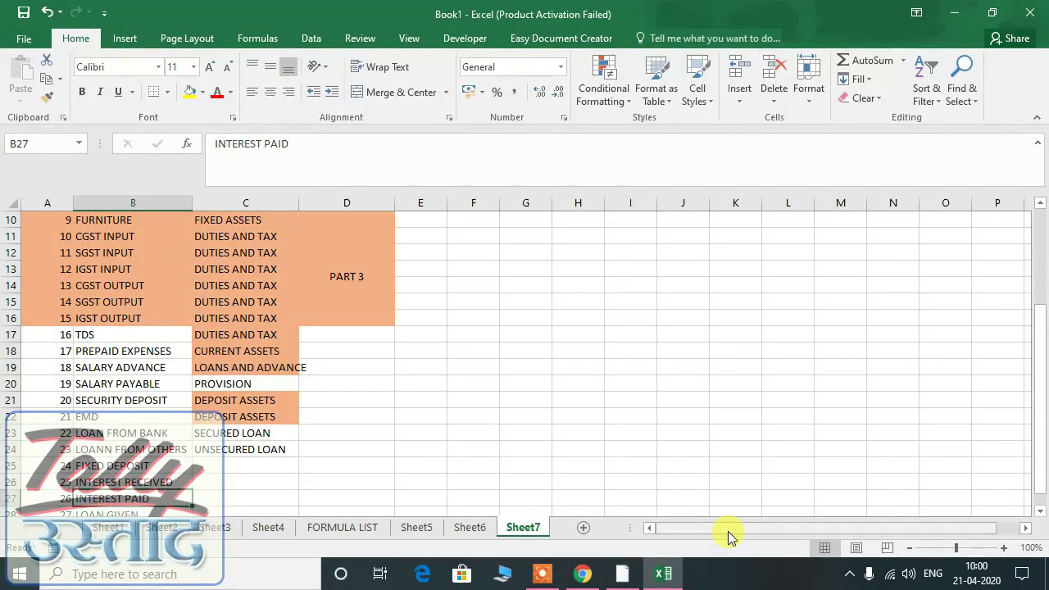
key(alt+Tab)
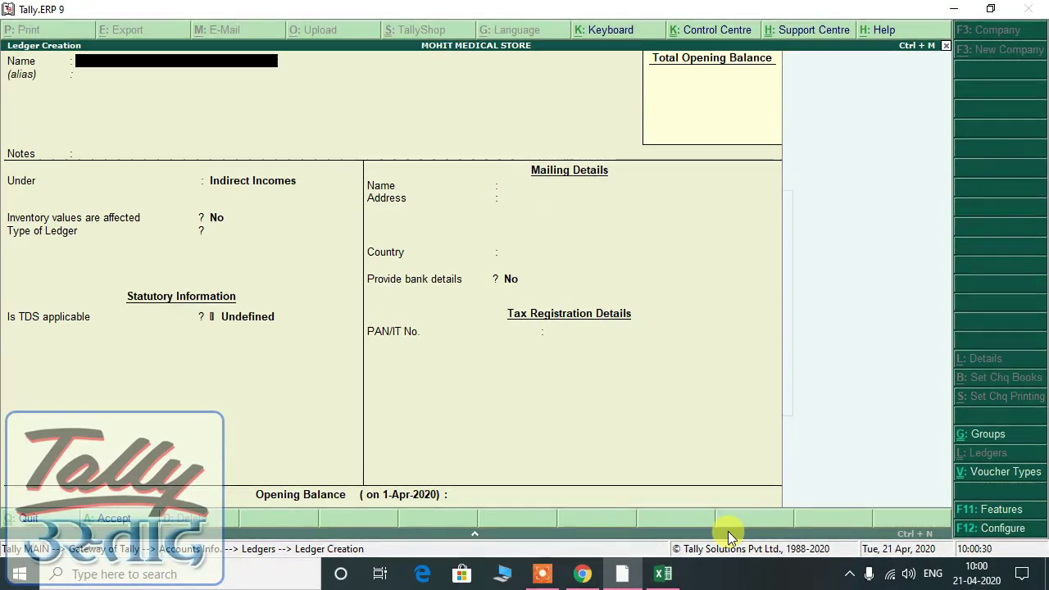
text(INT)
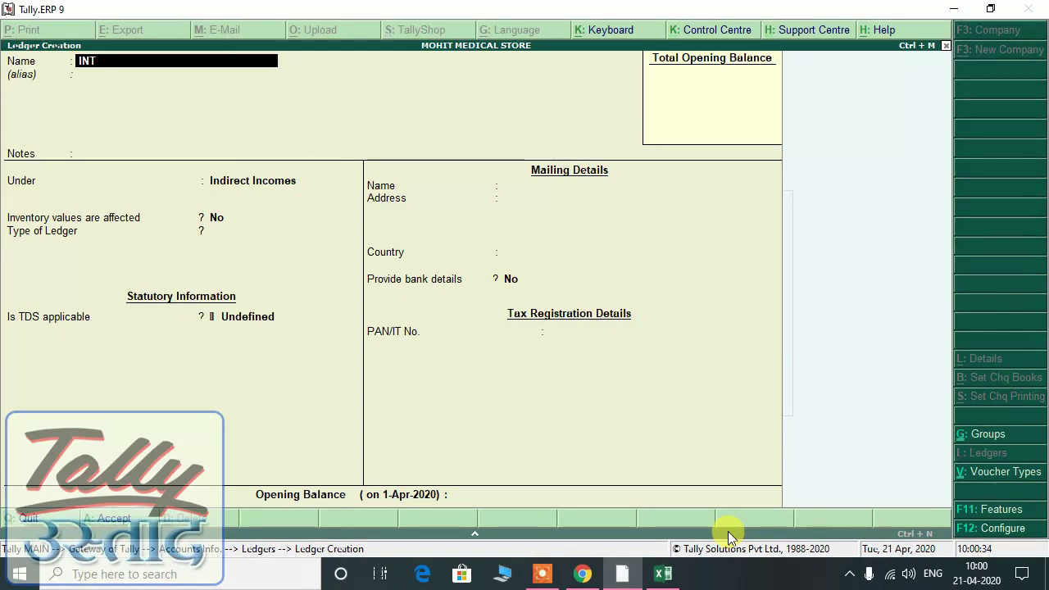
text(EREST PAID)
key(Return)
key(Return)
key(Return)
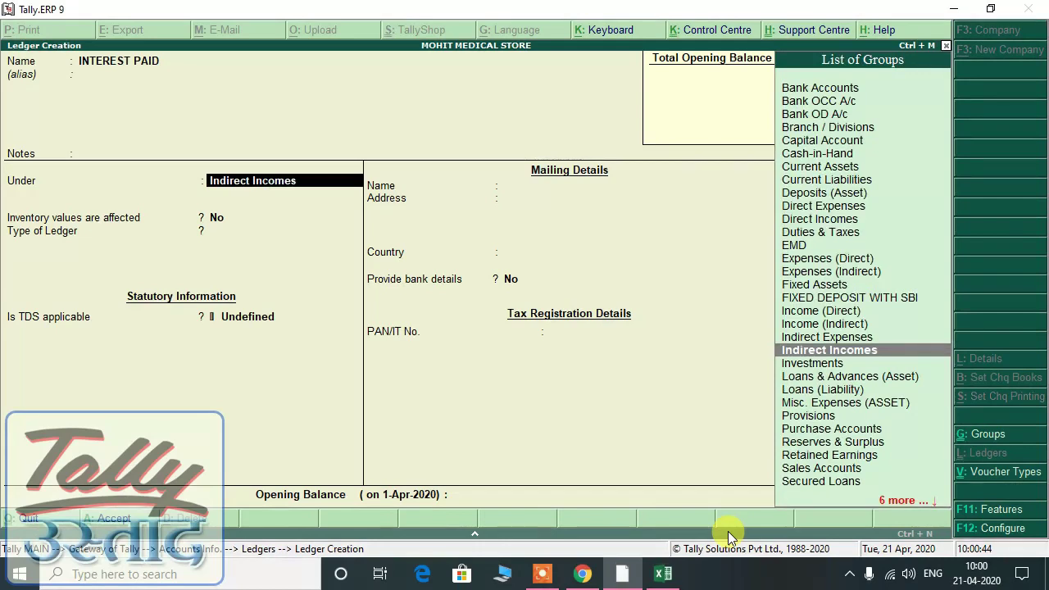
Place the INTEREST PAID ledger under Indirect Expenses and save it with the other fields at their defaults
text(INDI)
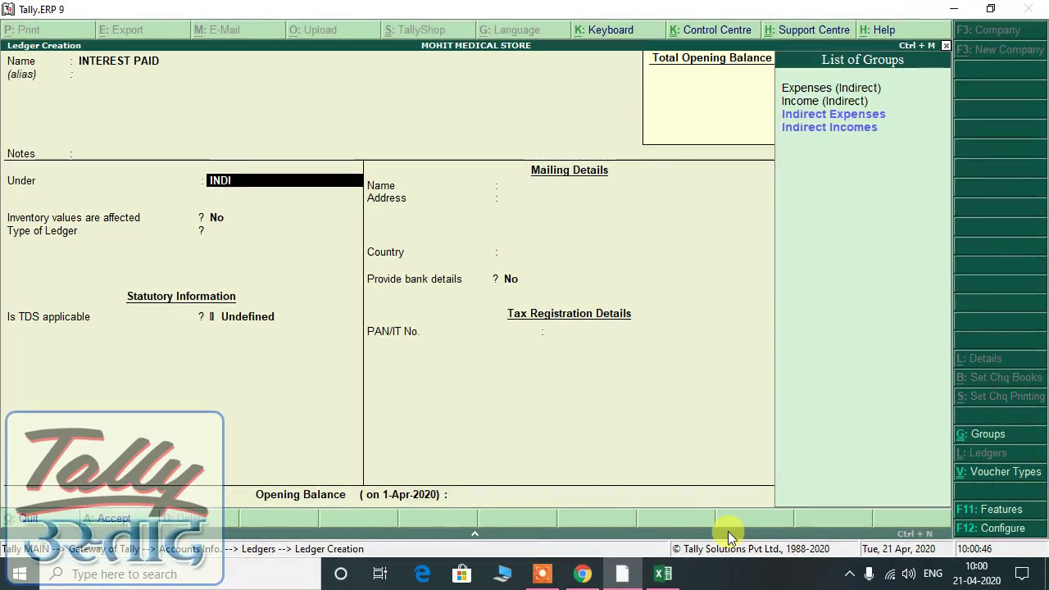
key(Up)
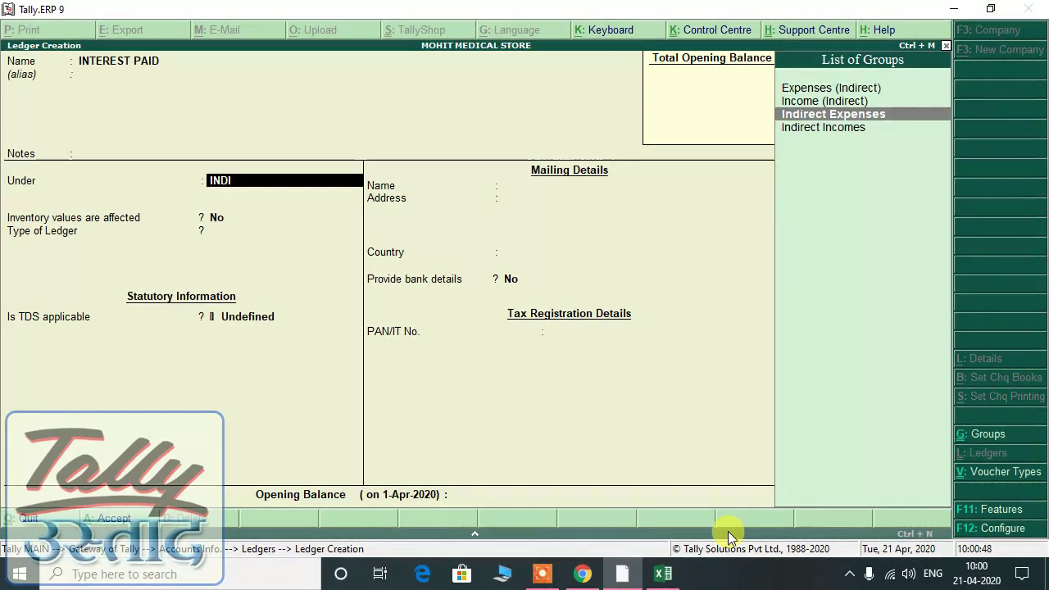
key(Return)
key(Return)
key(Return)
key(Return)
key(Return)
key(Return)
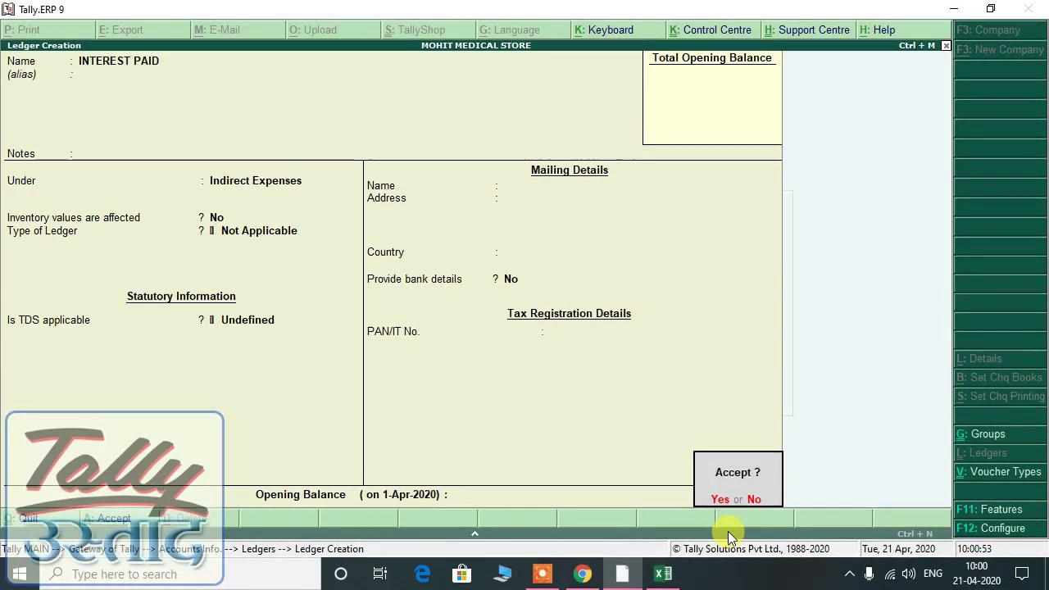
key(Return)
Select LOAN GIVEN in the Excel list and name the new Tally ledger with the borrower's name
key(alt+Tab)
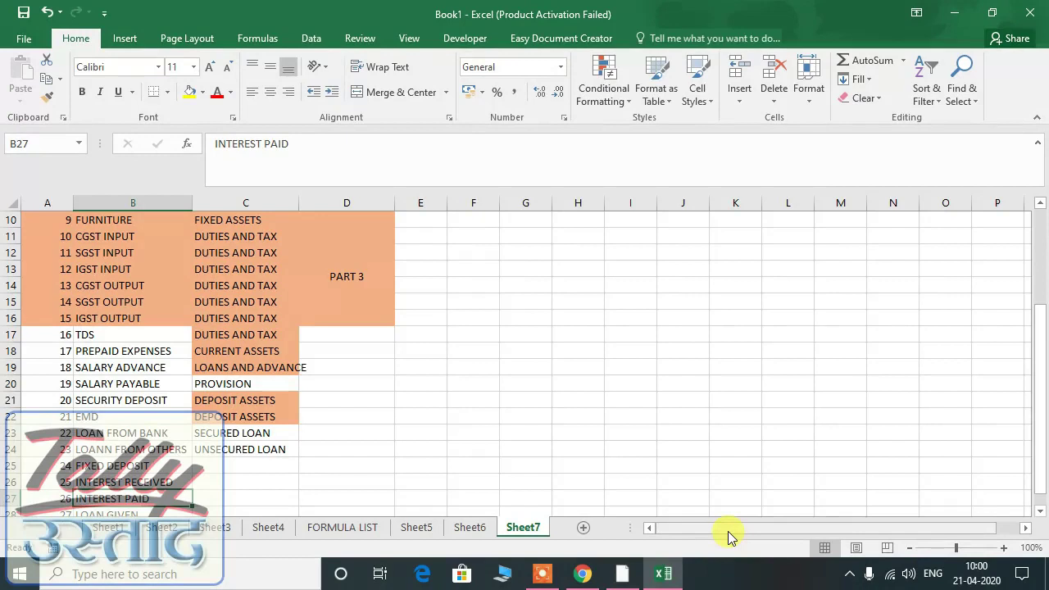
key(Down)
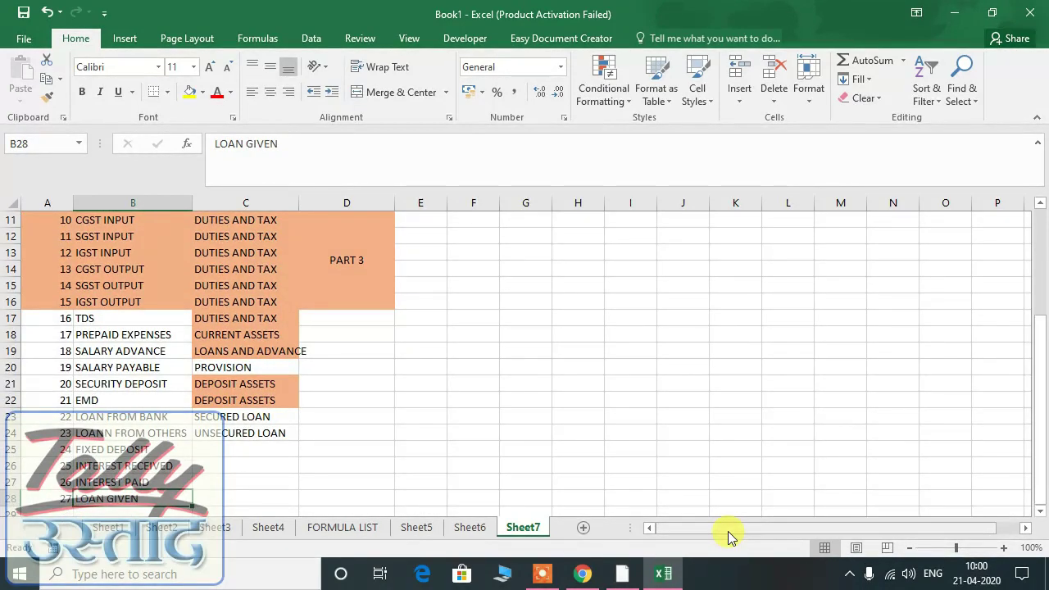
key(alt+Tab)
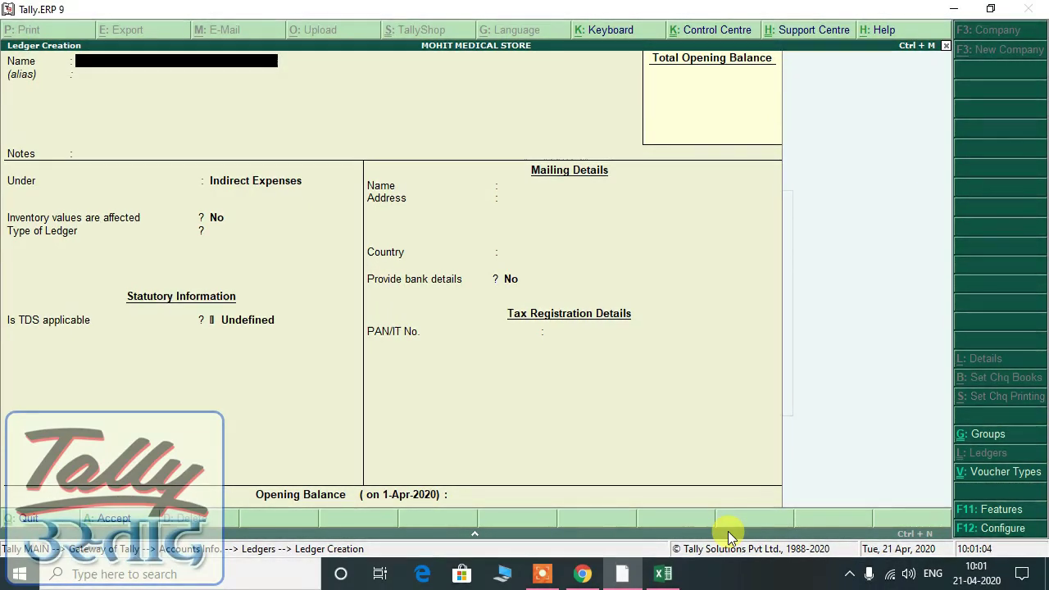
text(RAM)
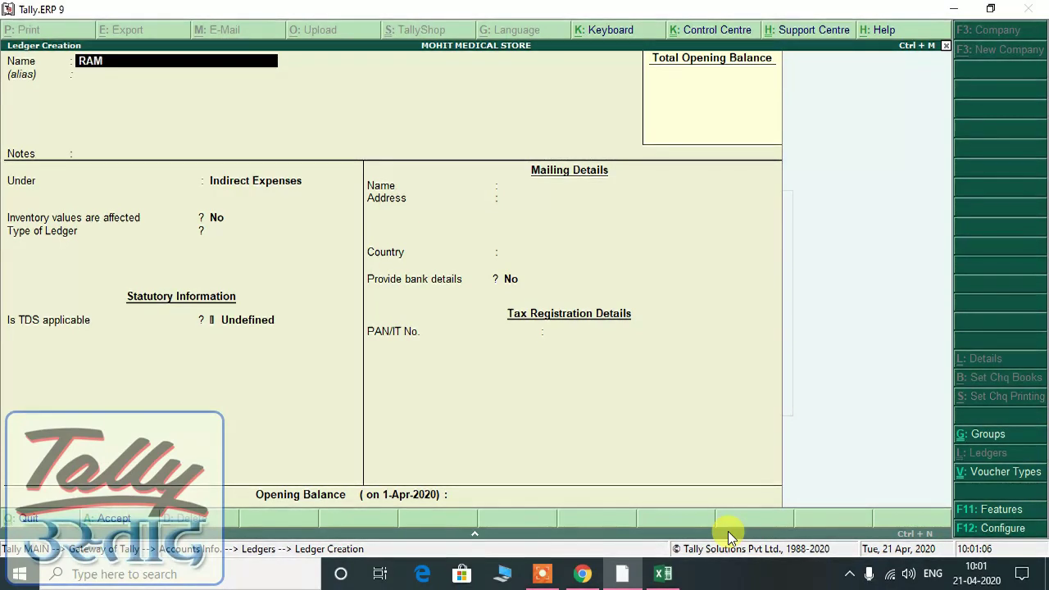
text(MOHAN)
key(Return)
key(Return)
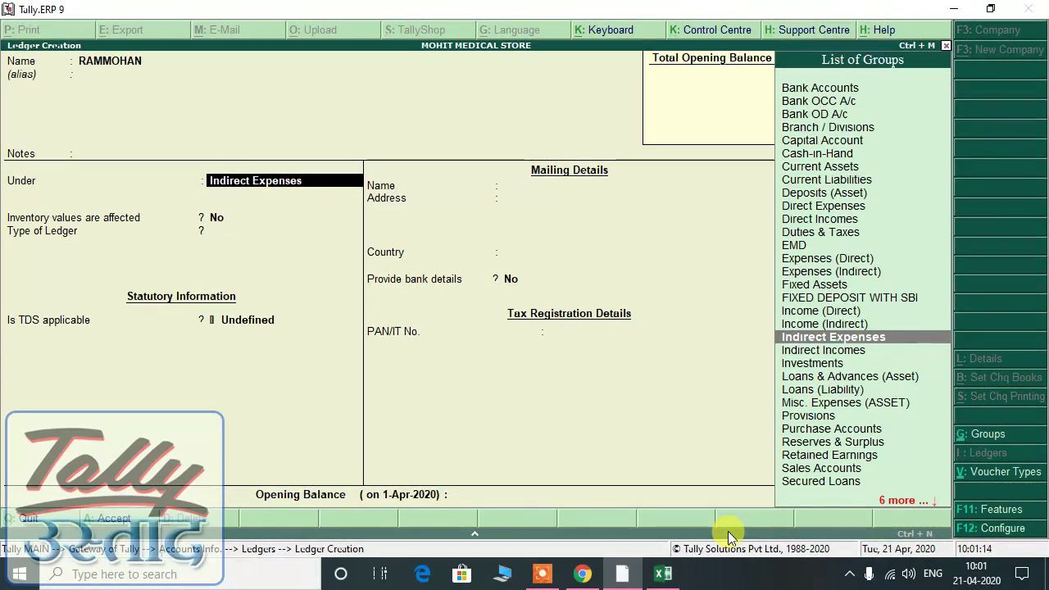
Place the borrower's ledger under Loans & Advances (Asset) and save it with the other fields at their defaults
text(LOAN)
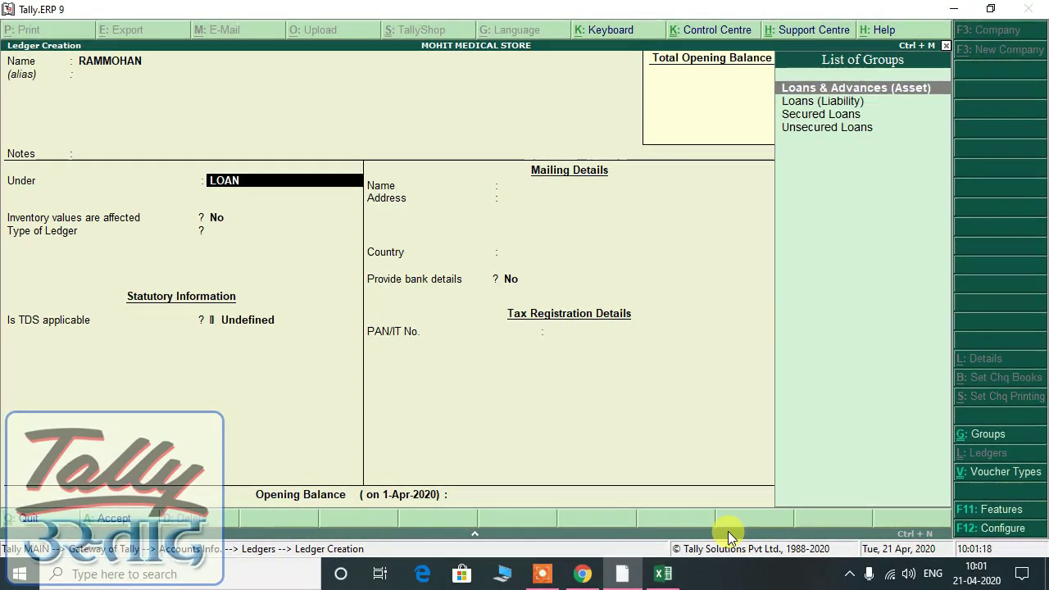
key(Return)
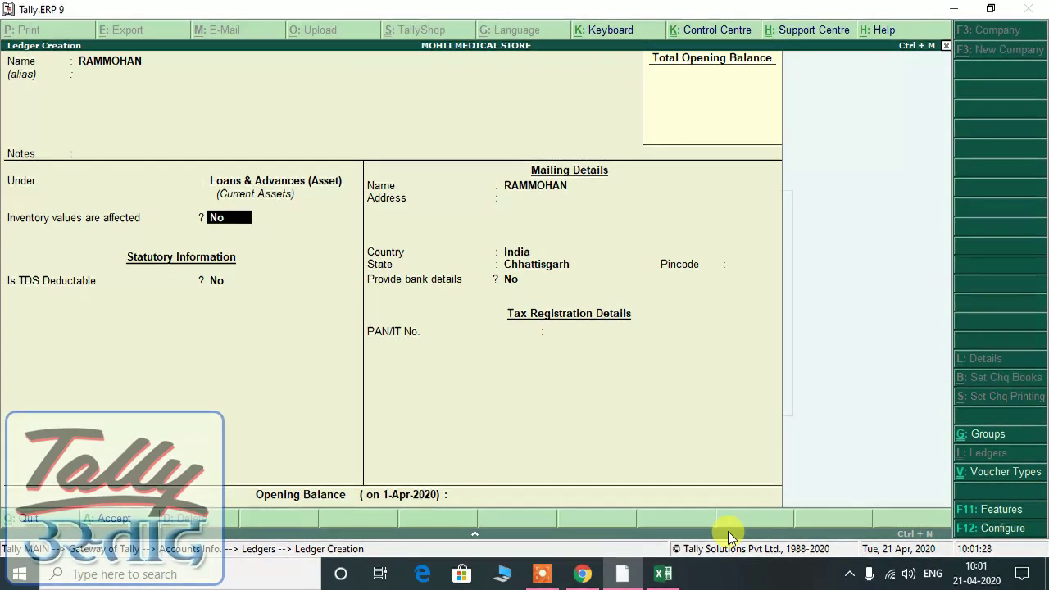
key(Return)
key(Return)
key(Return)
key(Return)
key(Return)
key(Return)
key(Return)
key(Return)
key(Return)
key(Return)
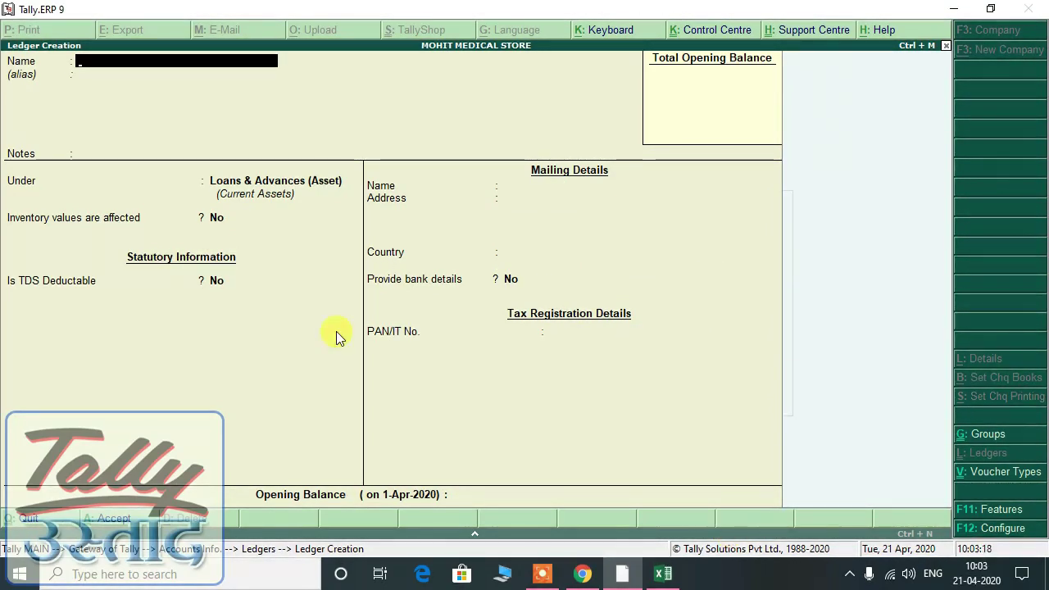
Quit the blank ledger creation form and return to Accounts Info
key(Escape)
key(Return)
key(Escape)
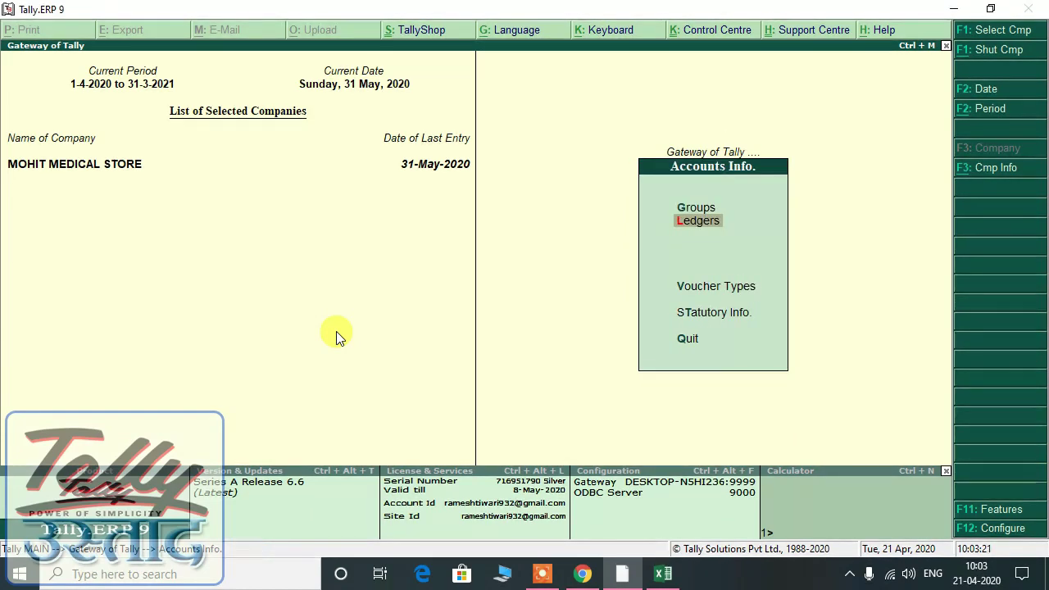
Switch to the Excel ledger list and review the PART 4 ledgers from TDS through LOAN GIVEN
key(alt+Tab)
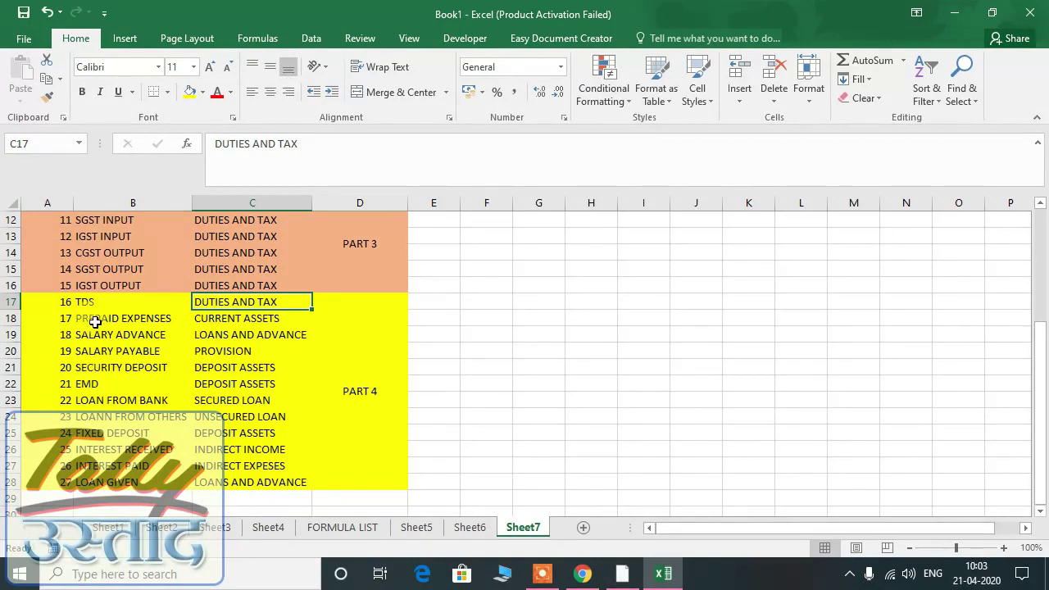
drag(103, 302, 110, 480)
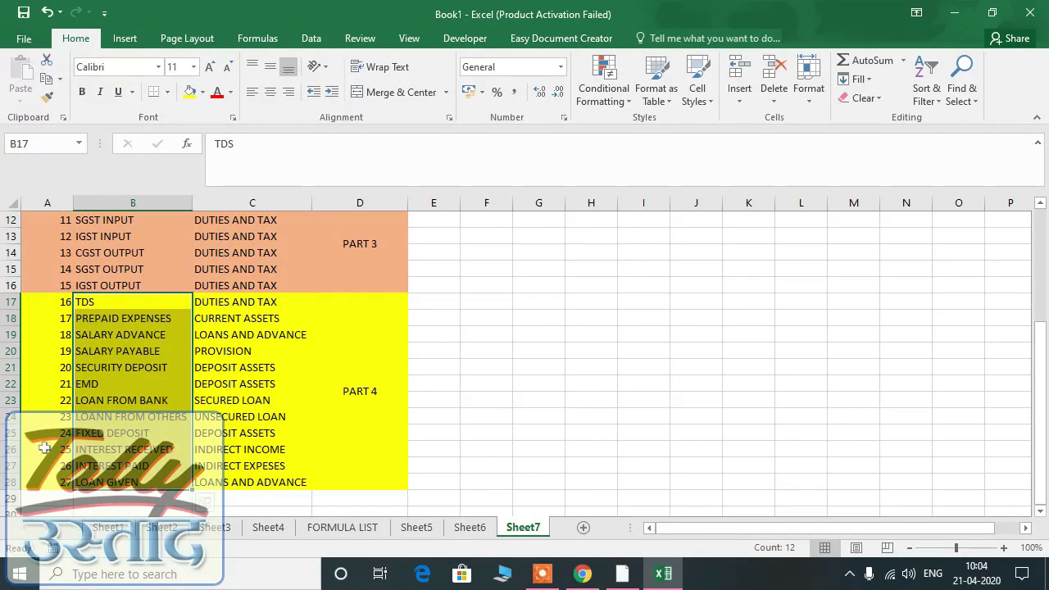
click(368, 393)
scroll(643, 403, up, 4)
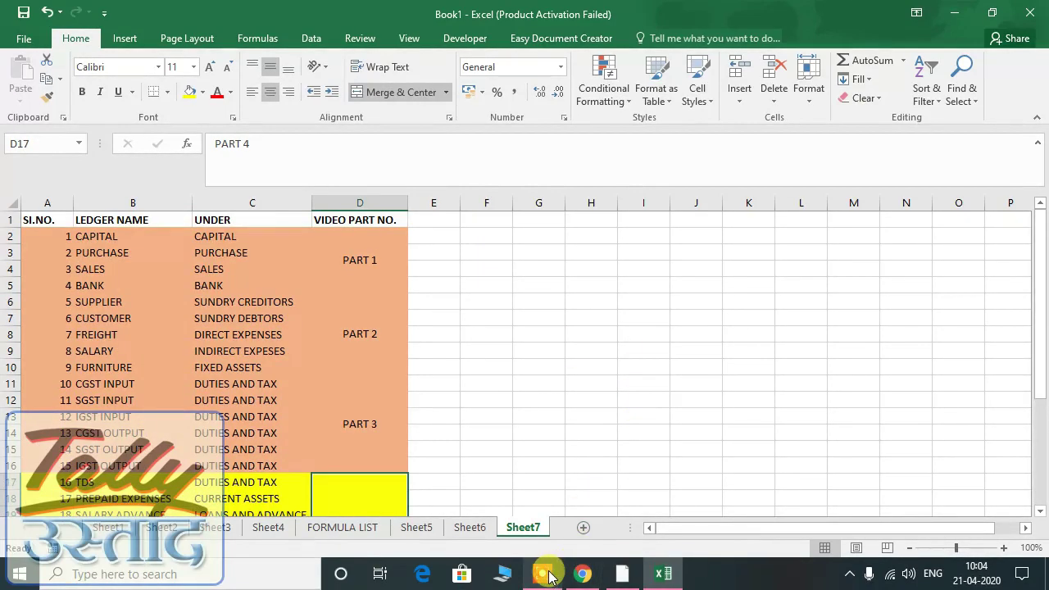
Leave Accounts Info. in Tally and return to the Gateway of Tally
mouse_move(543, 573)
mouse_move(560, 524)
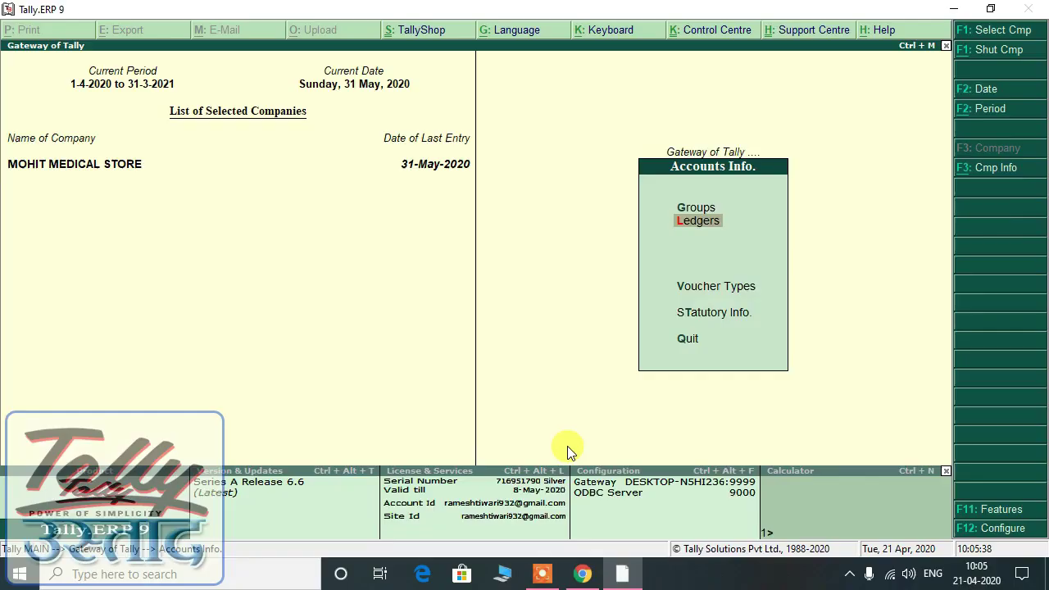
key(Escape)
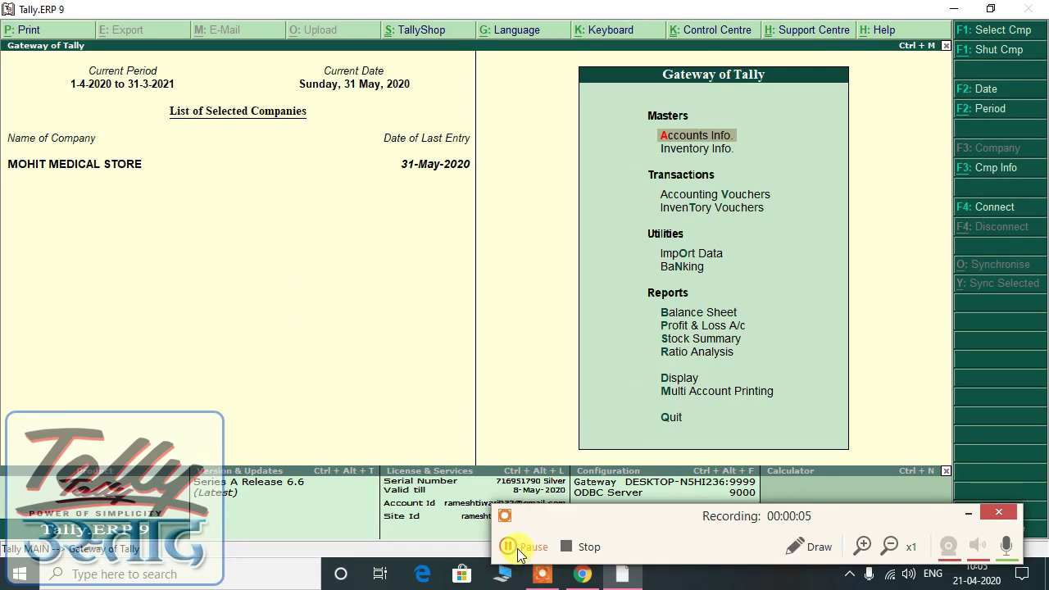
click(965, 514)
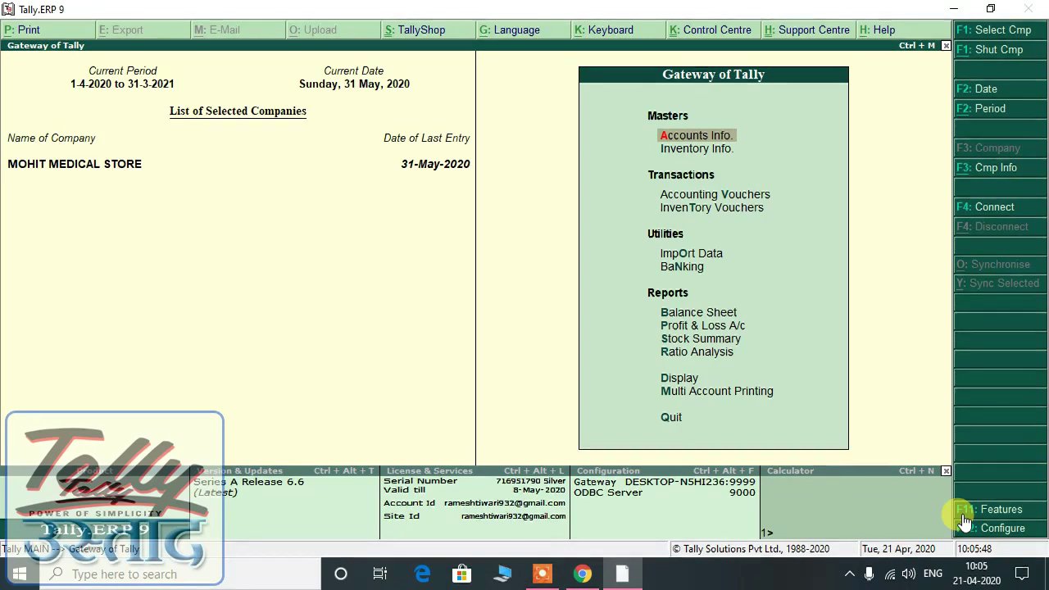